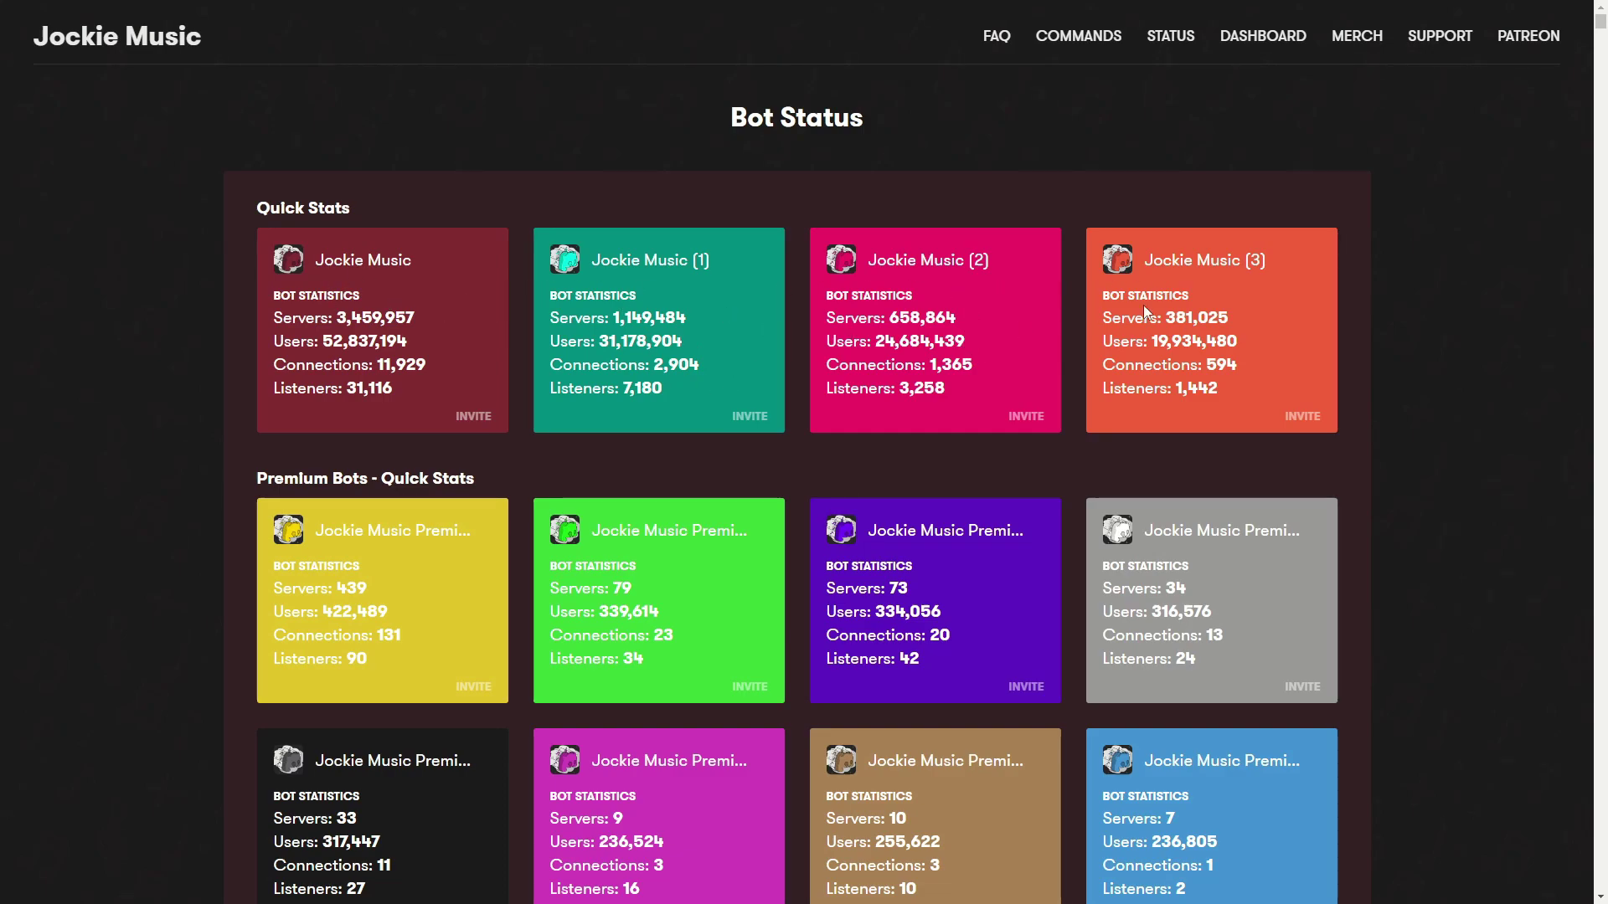
- Examine the free and premium Jockie Music bots on the Bot Status page, including the main bot's server count
scroll(185, 434, "down", 5)
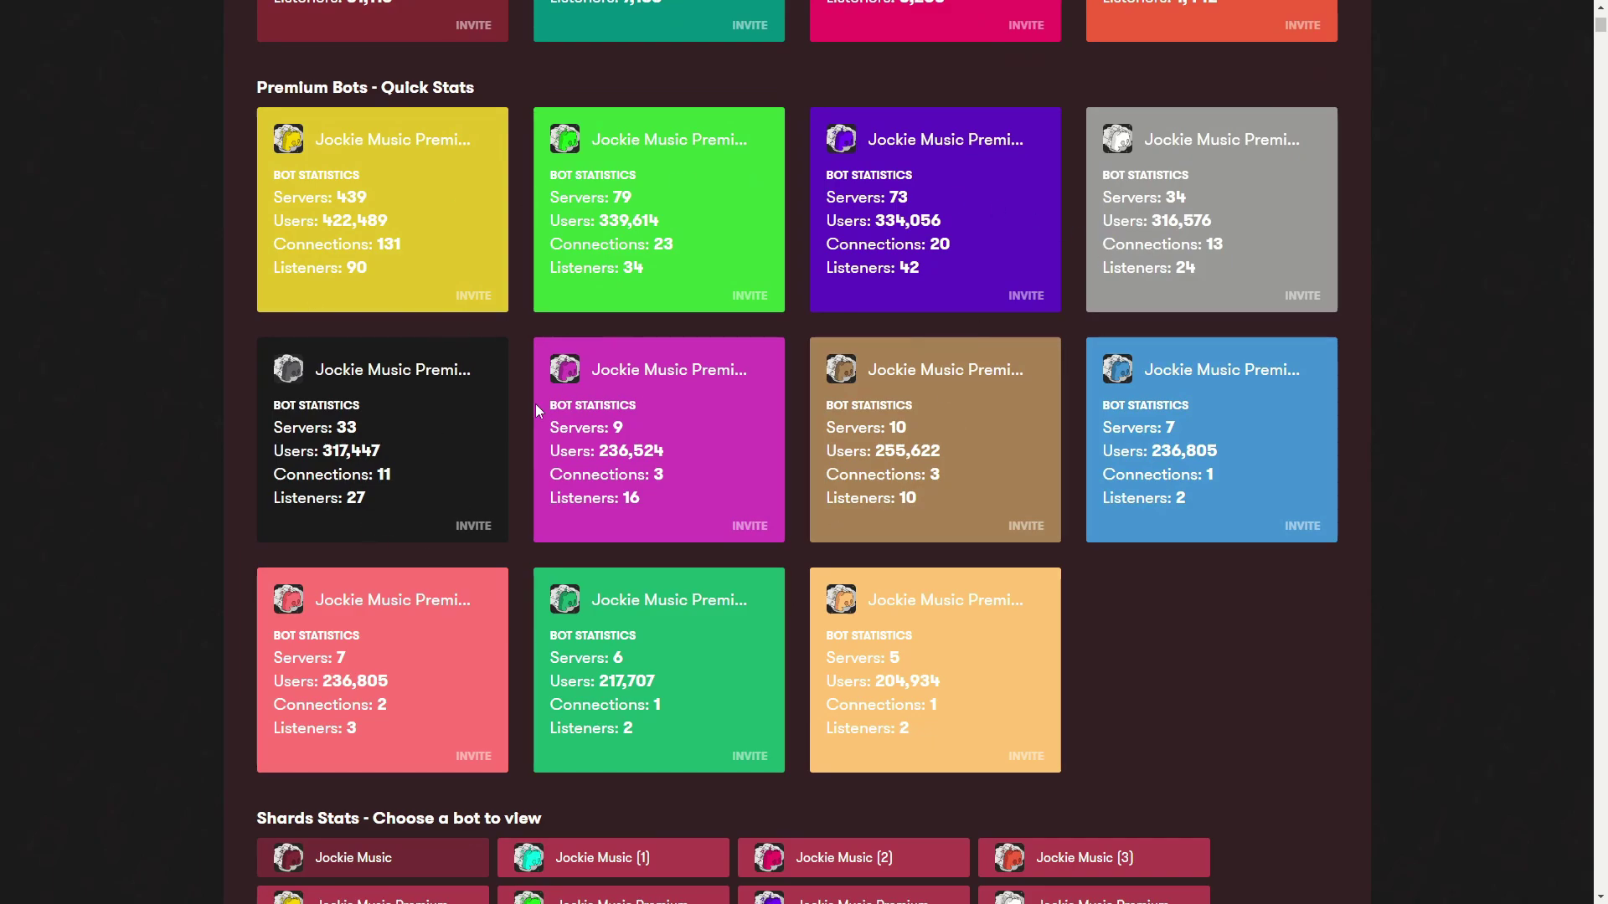
scroll(713, 323, "down", 5)
scroll(477, 380, "down", 1)
scroll(456, 419, "up", 5)
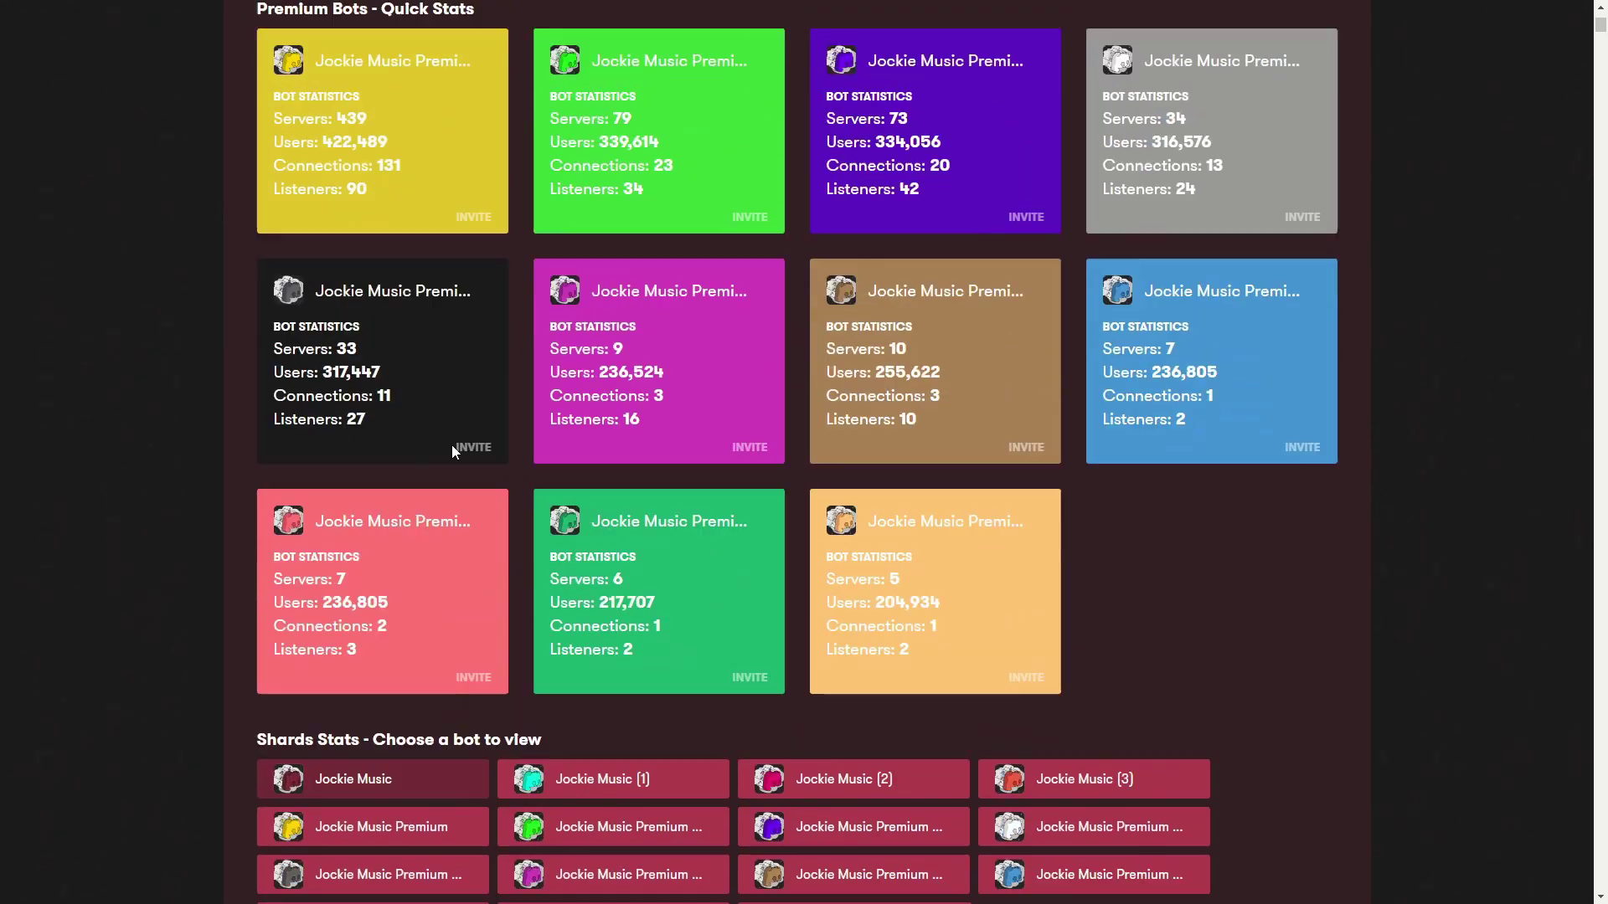
scroll(452, 450, "up", 6)
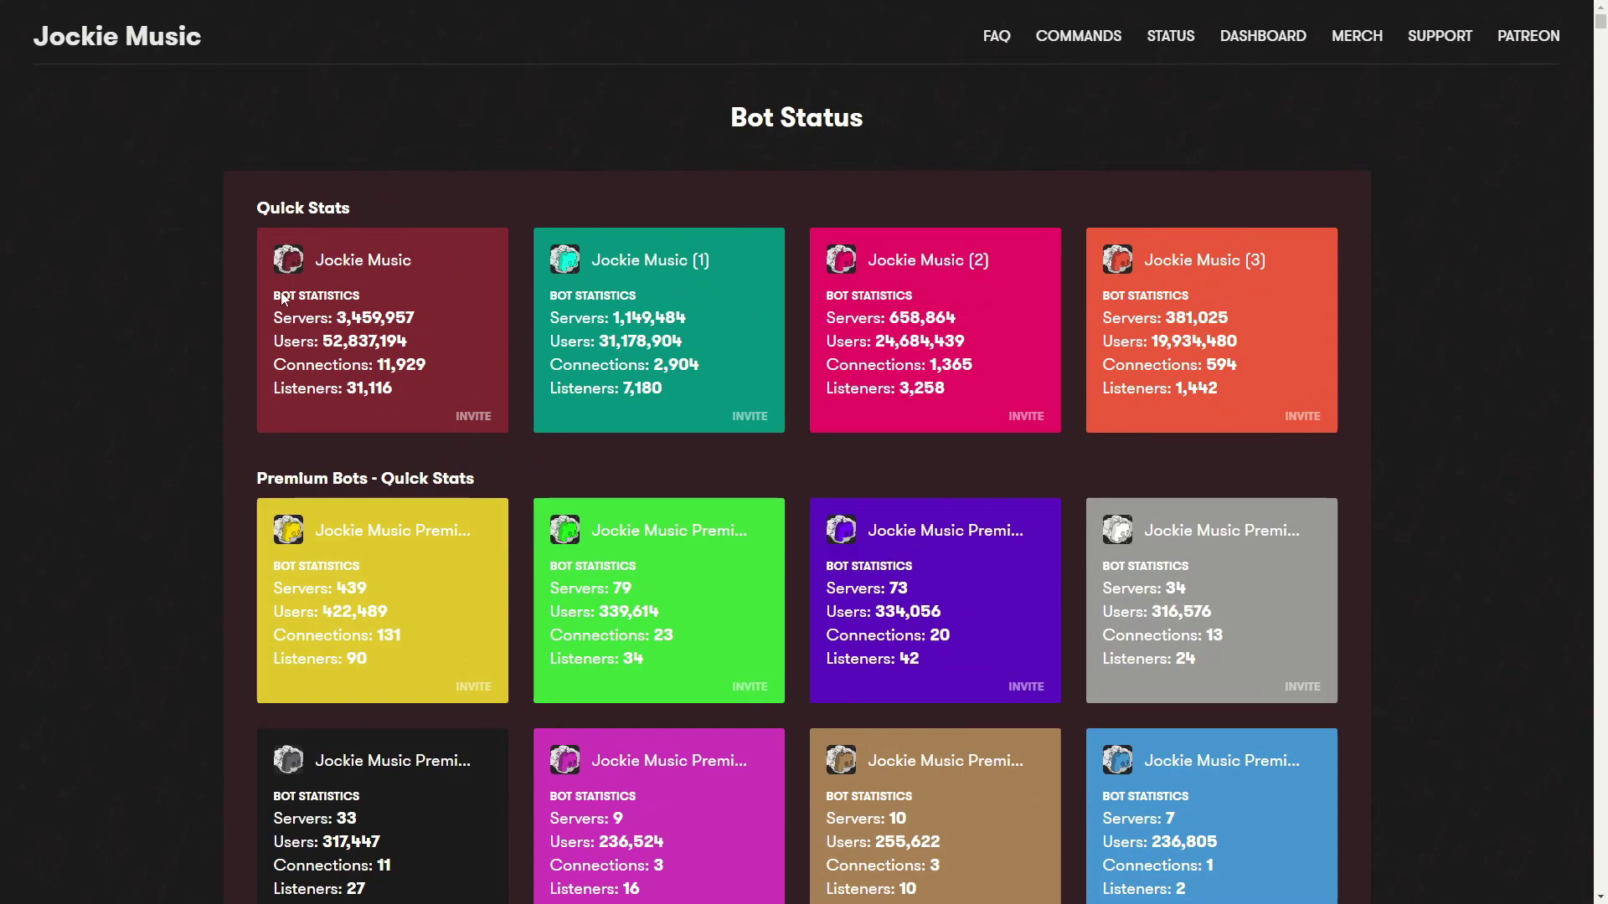
left_click_drag(315, 261, 408, 260)
left_click(330, 309)
left_click_drag(335, 317, 414, 318)
left_click(435, 369)
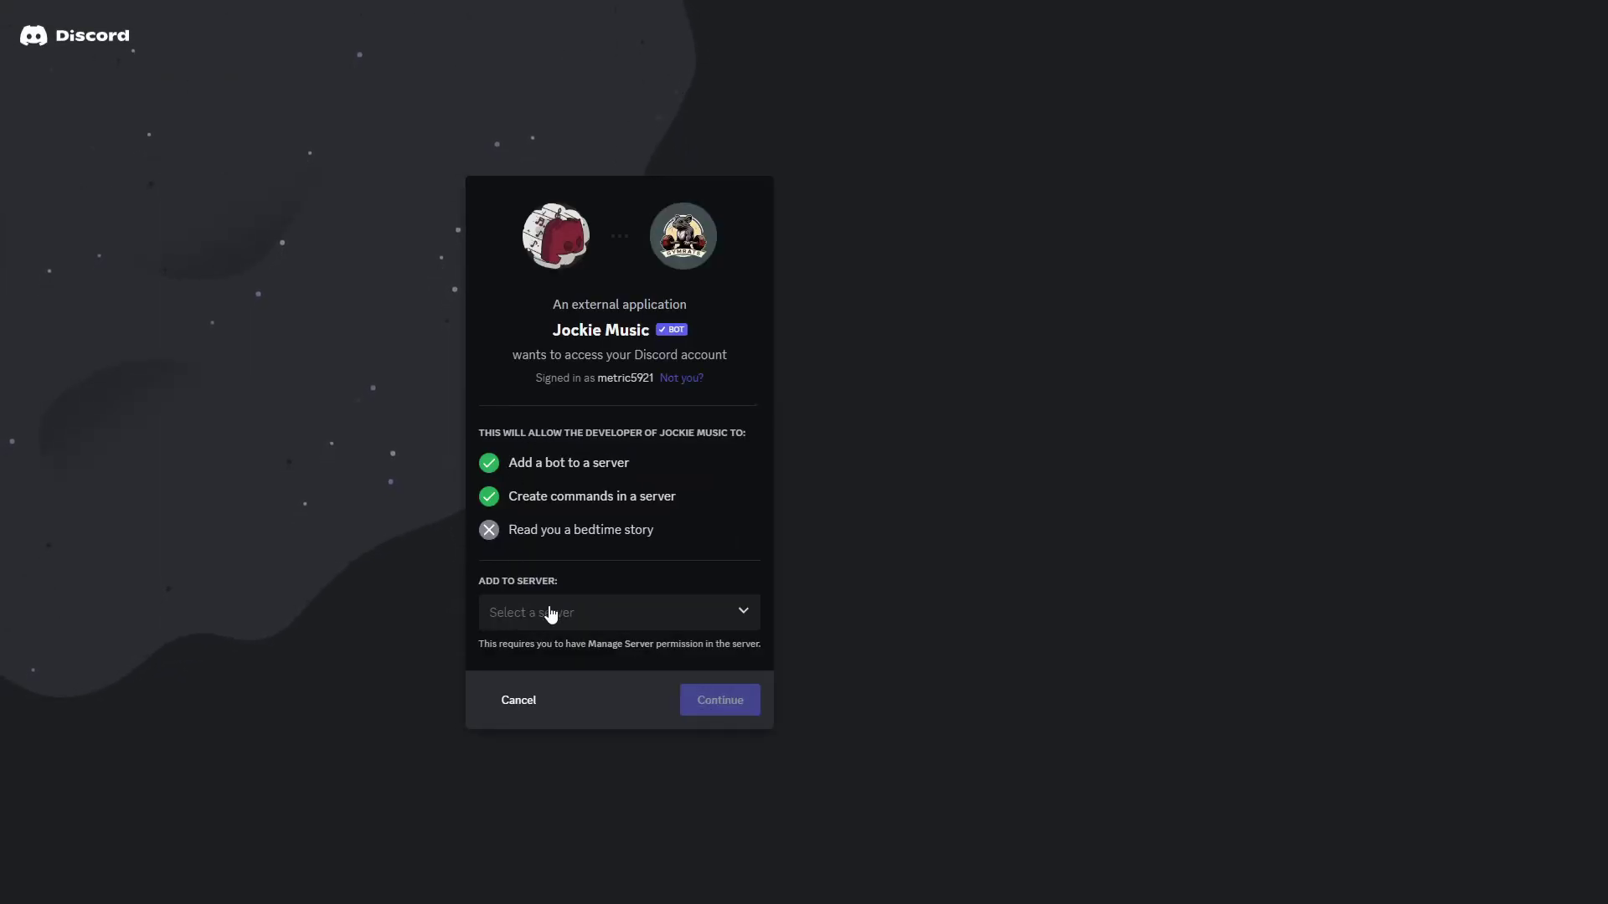
left_click(550, 613)
scroll(575, 712, "down", 3)
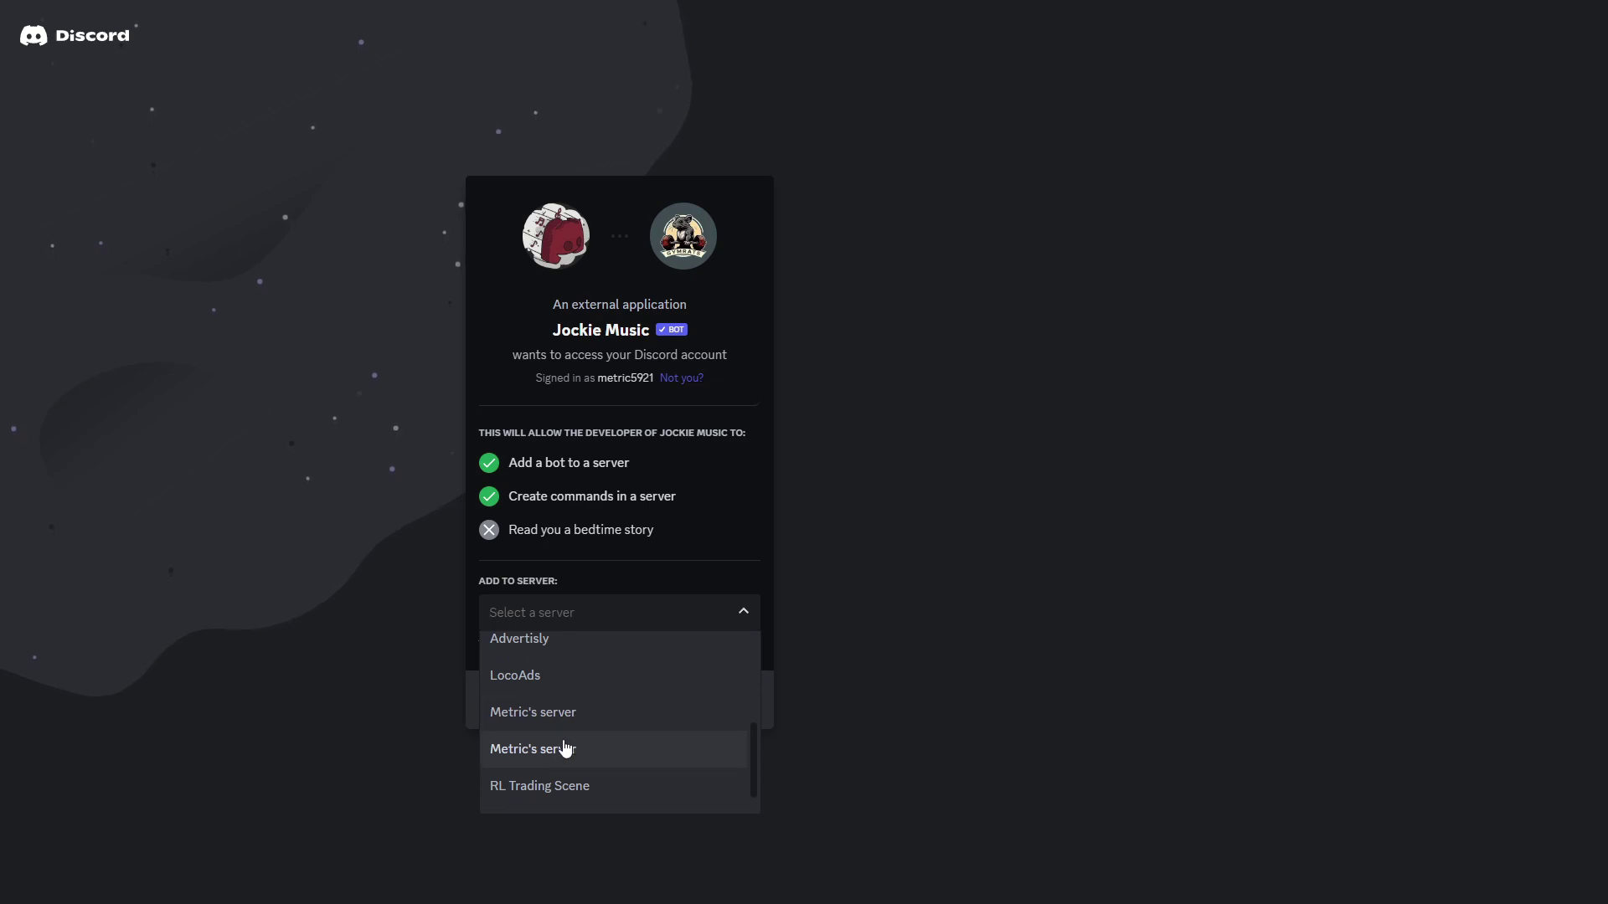
left_click(561, 717)
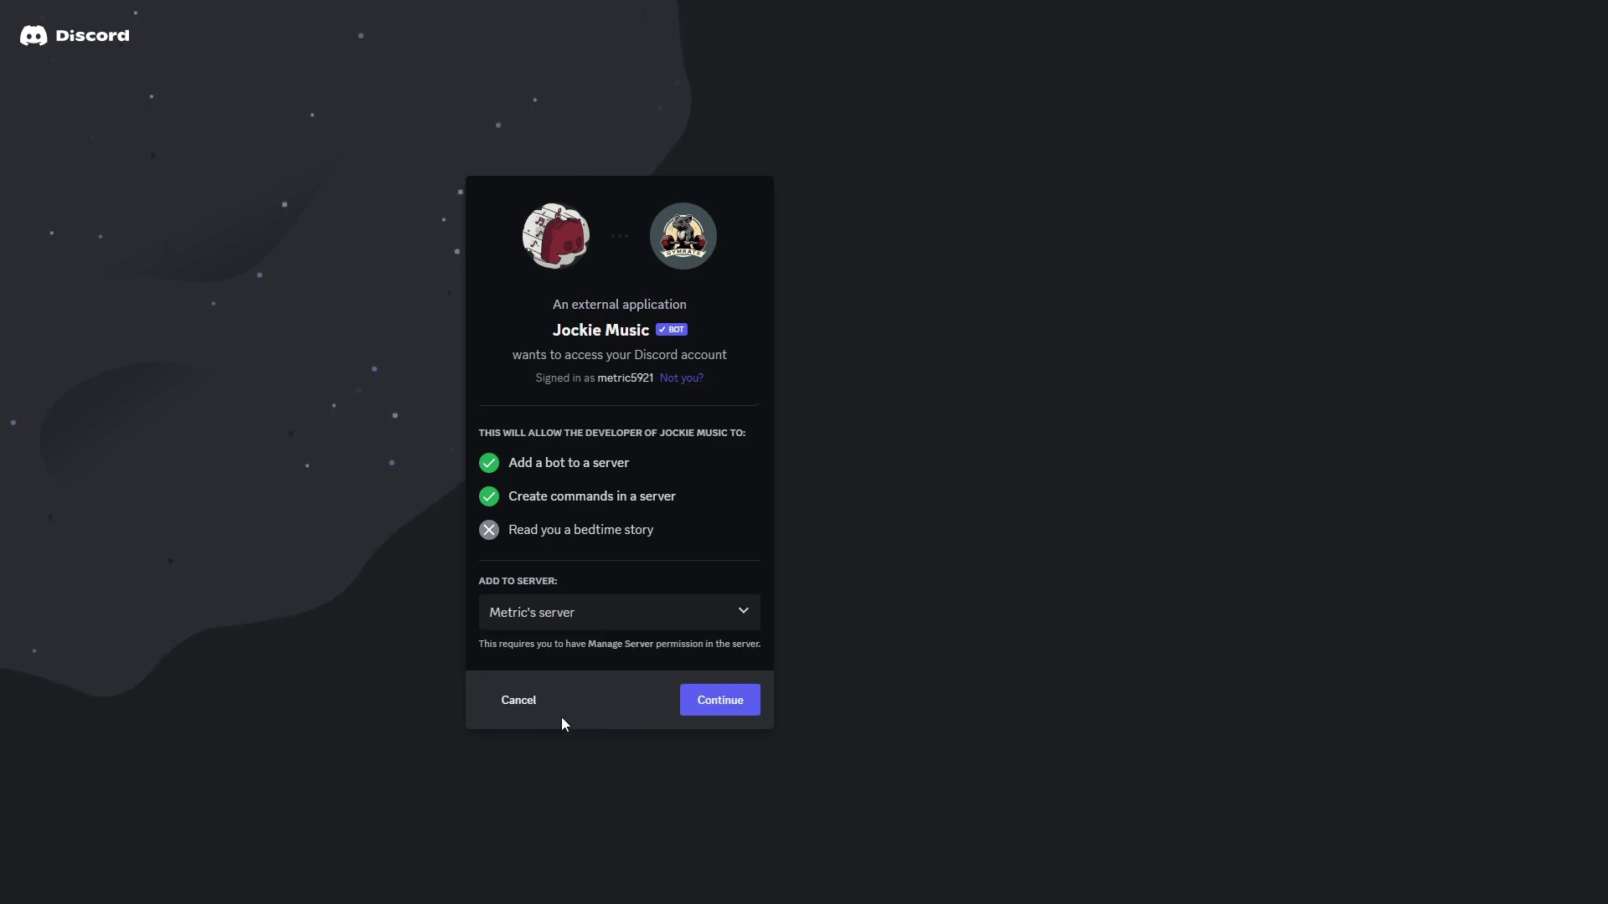
left_click(706, 698)
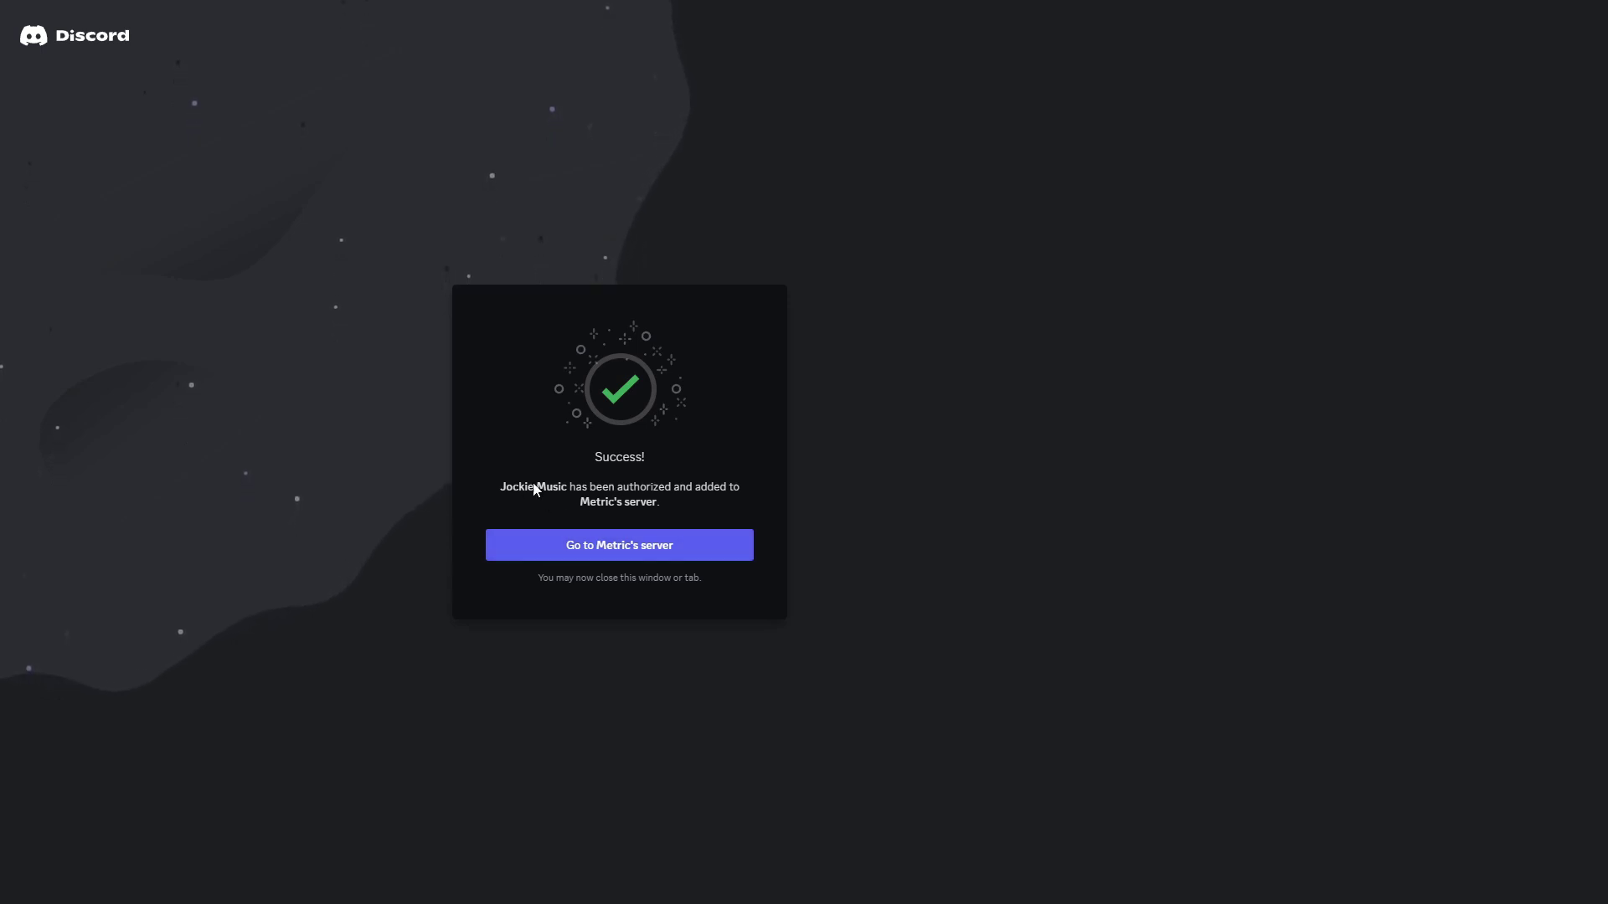
key("alt+Tab")
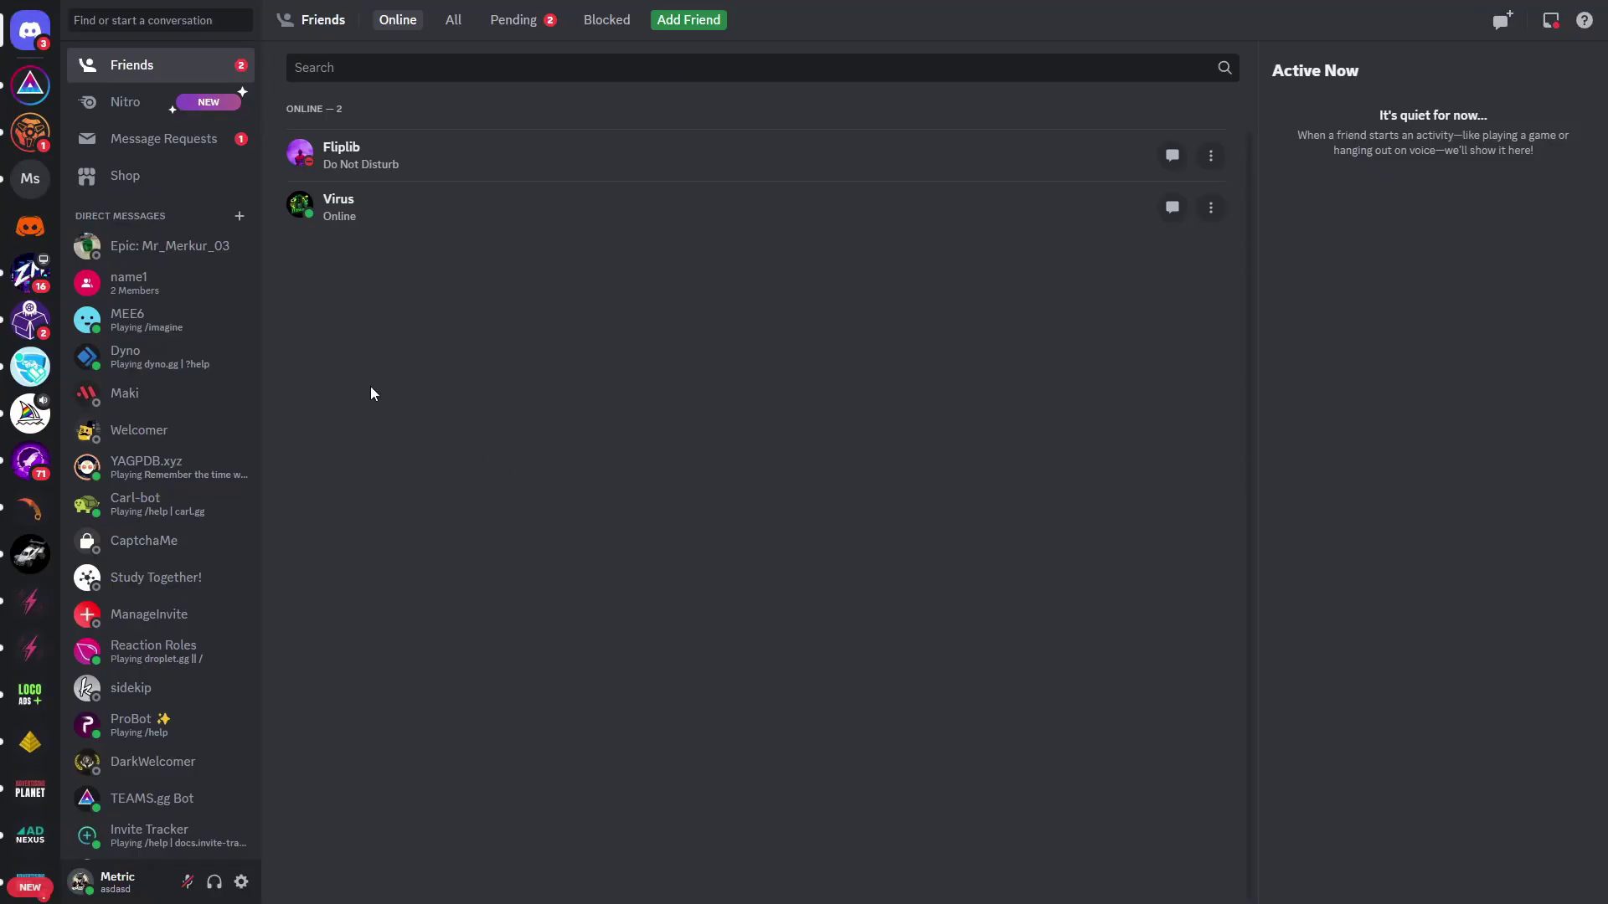
left_click(30, 178)
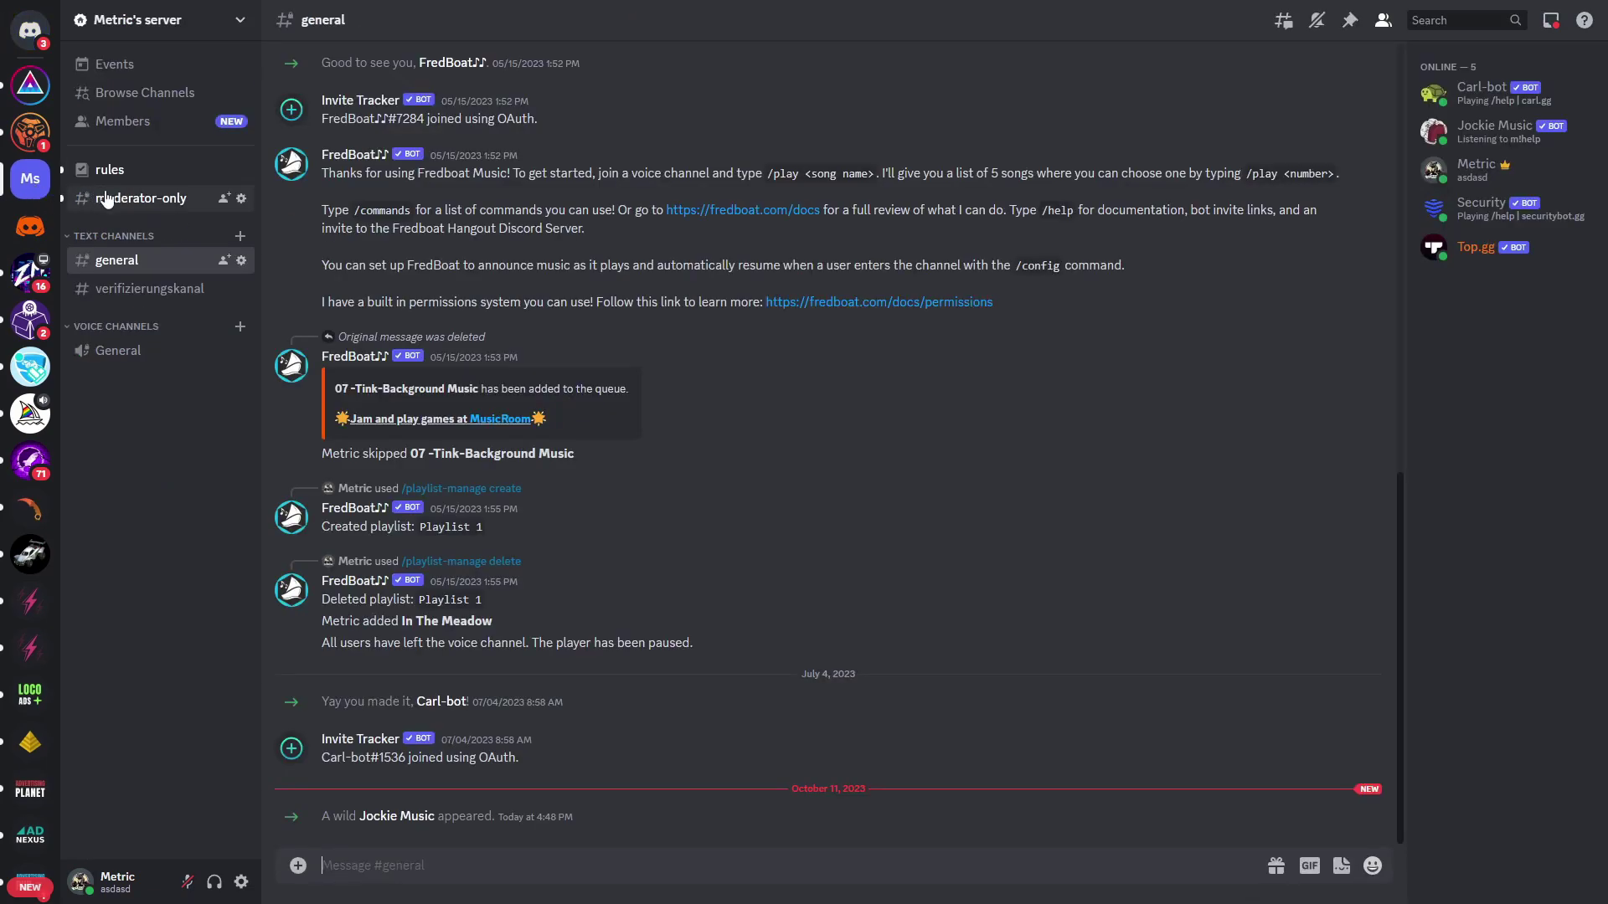
left_click(393, 817)
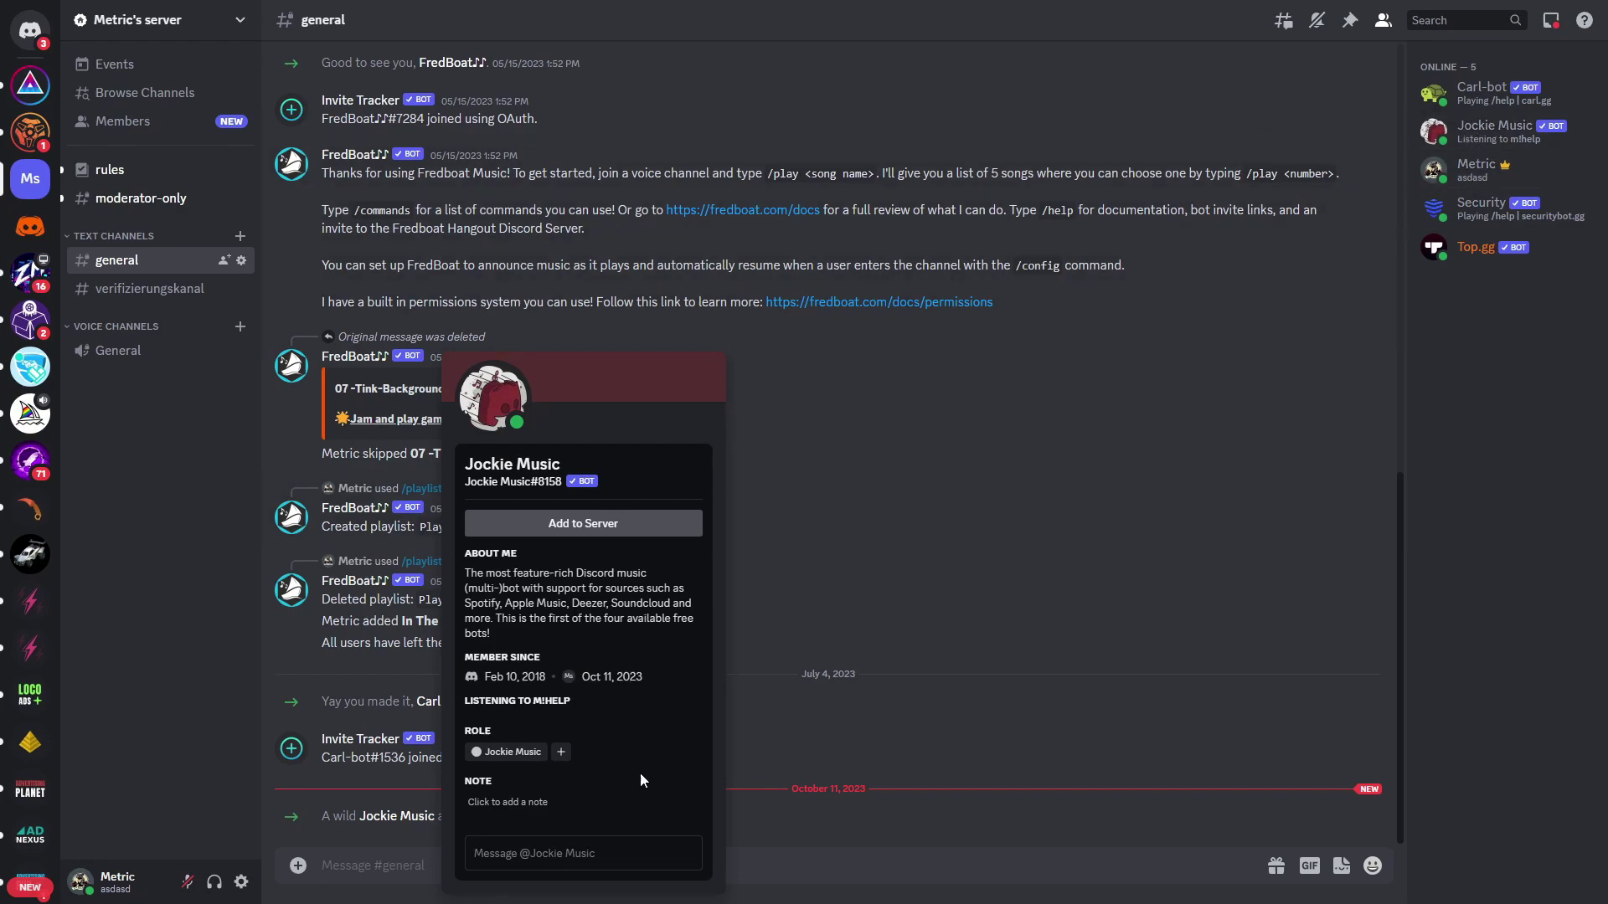
left_click(561, 754)
left_click(508, 568)
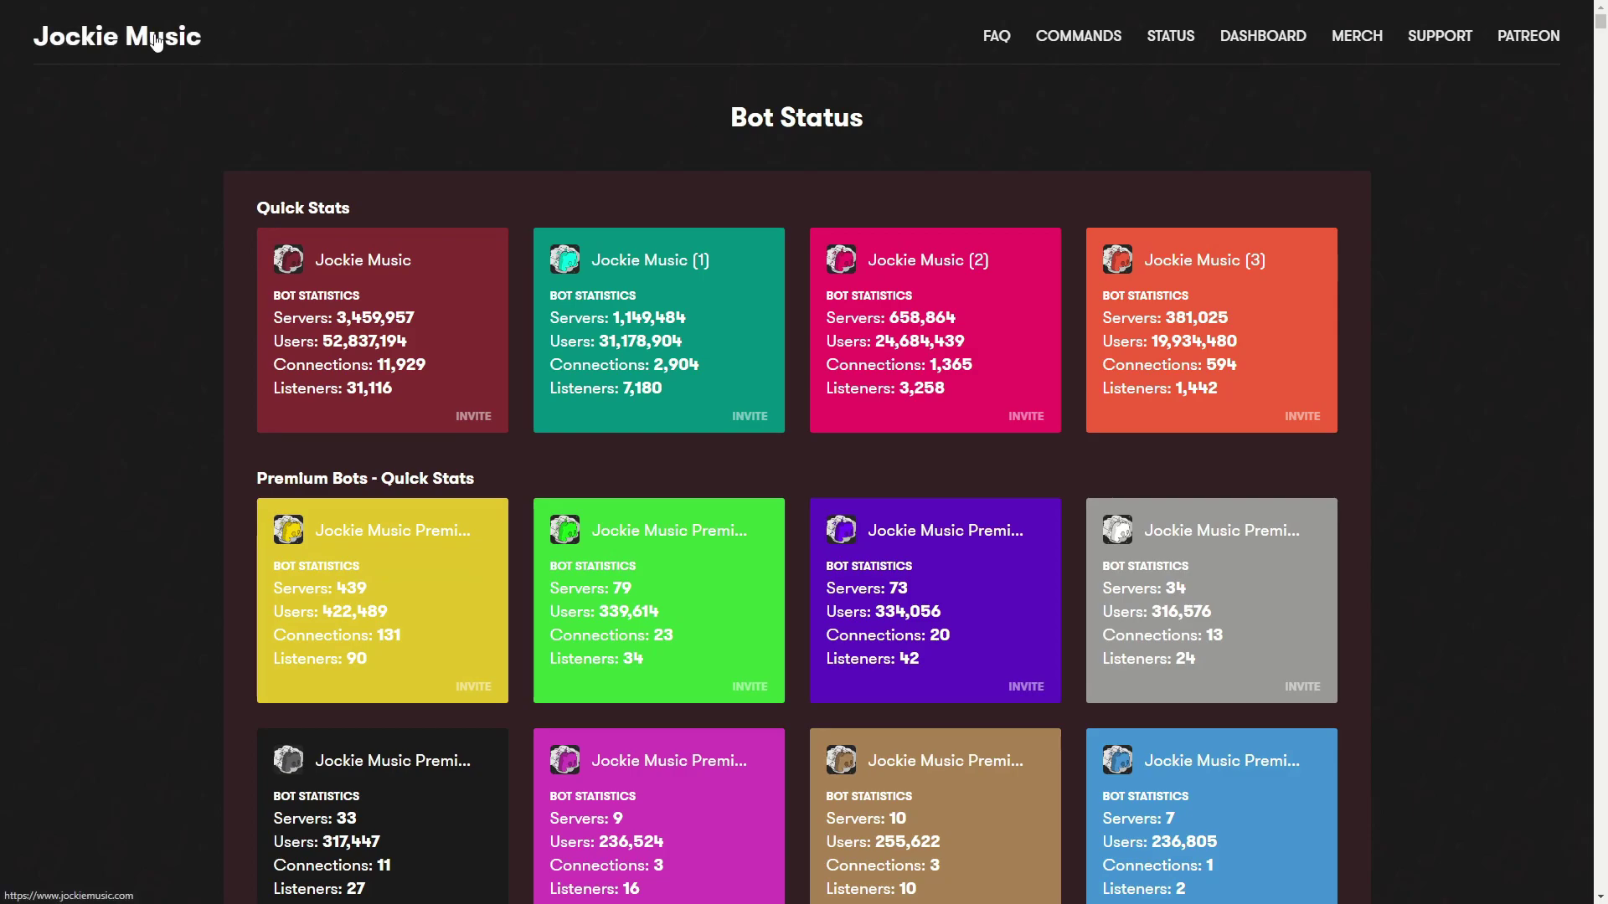
- Switch to the Jockie Music website and log in to its dashboard by authorizing access to the Discord account
left_click(117, 36)
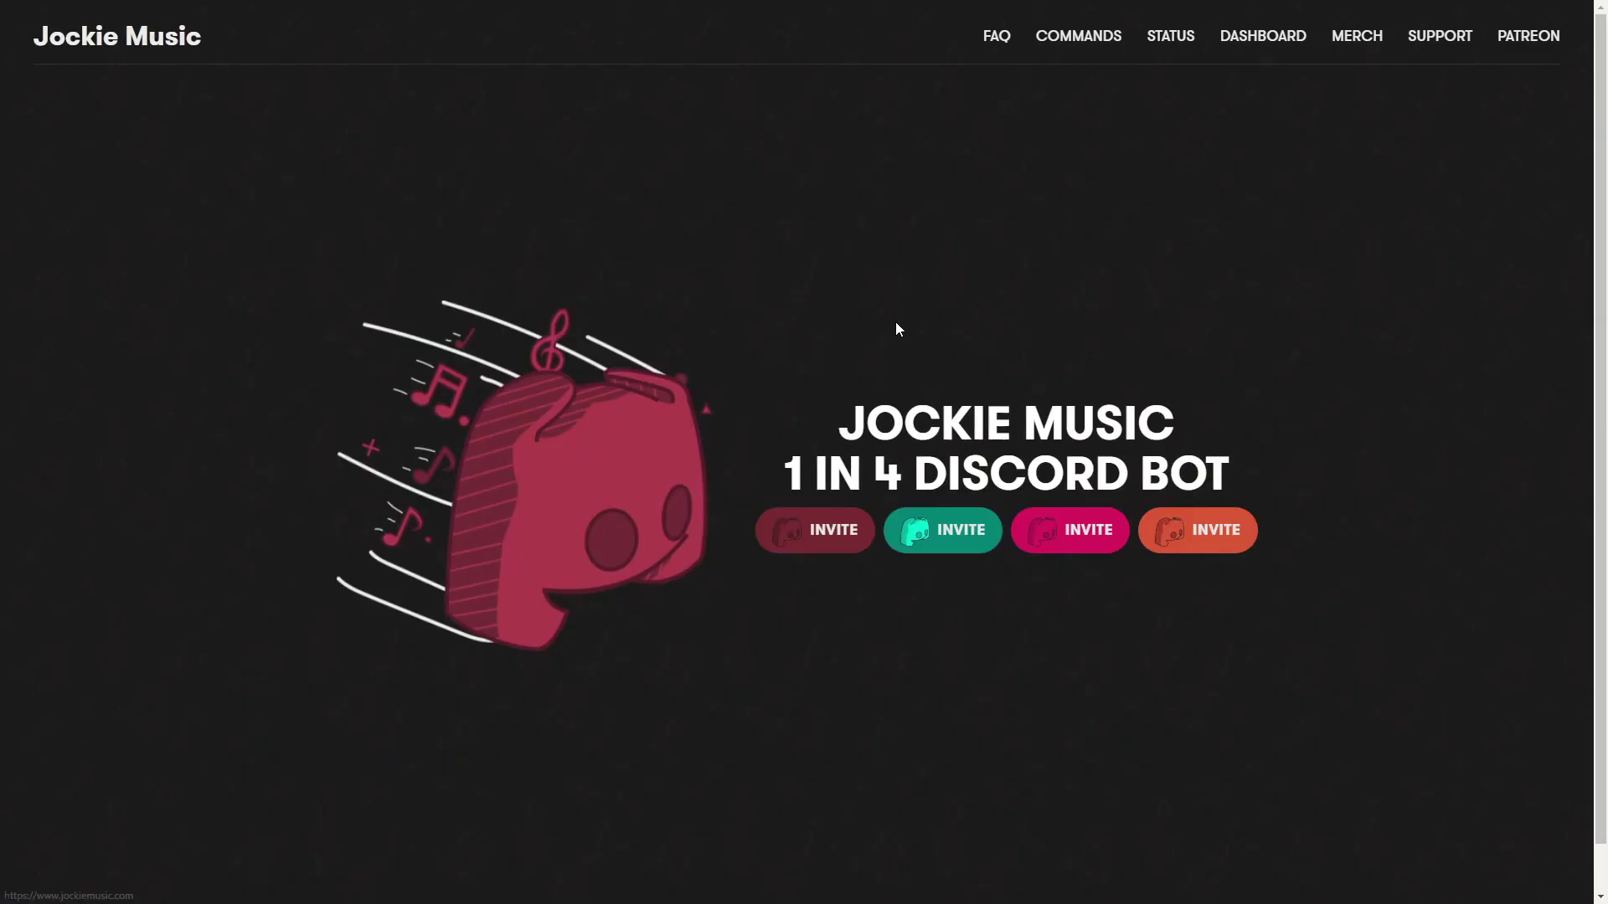
left_click(1260, 38)
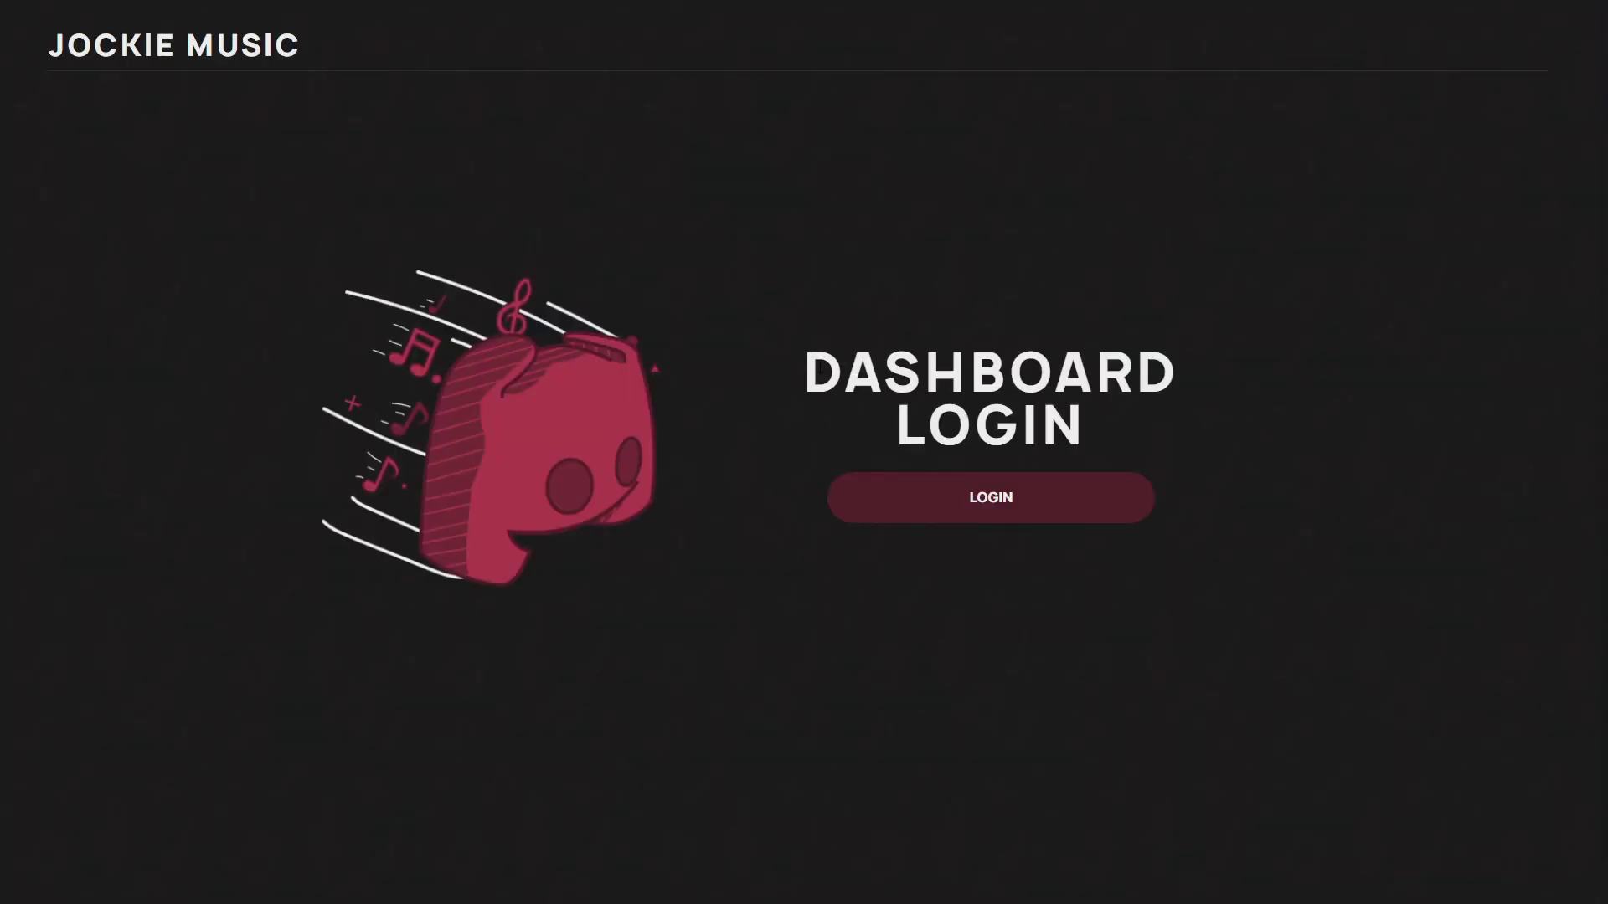
left_click(1011, 500)
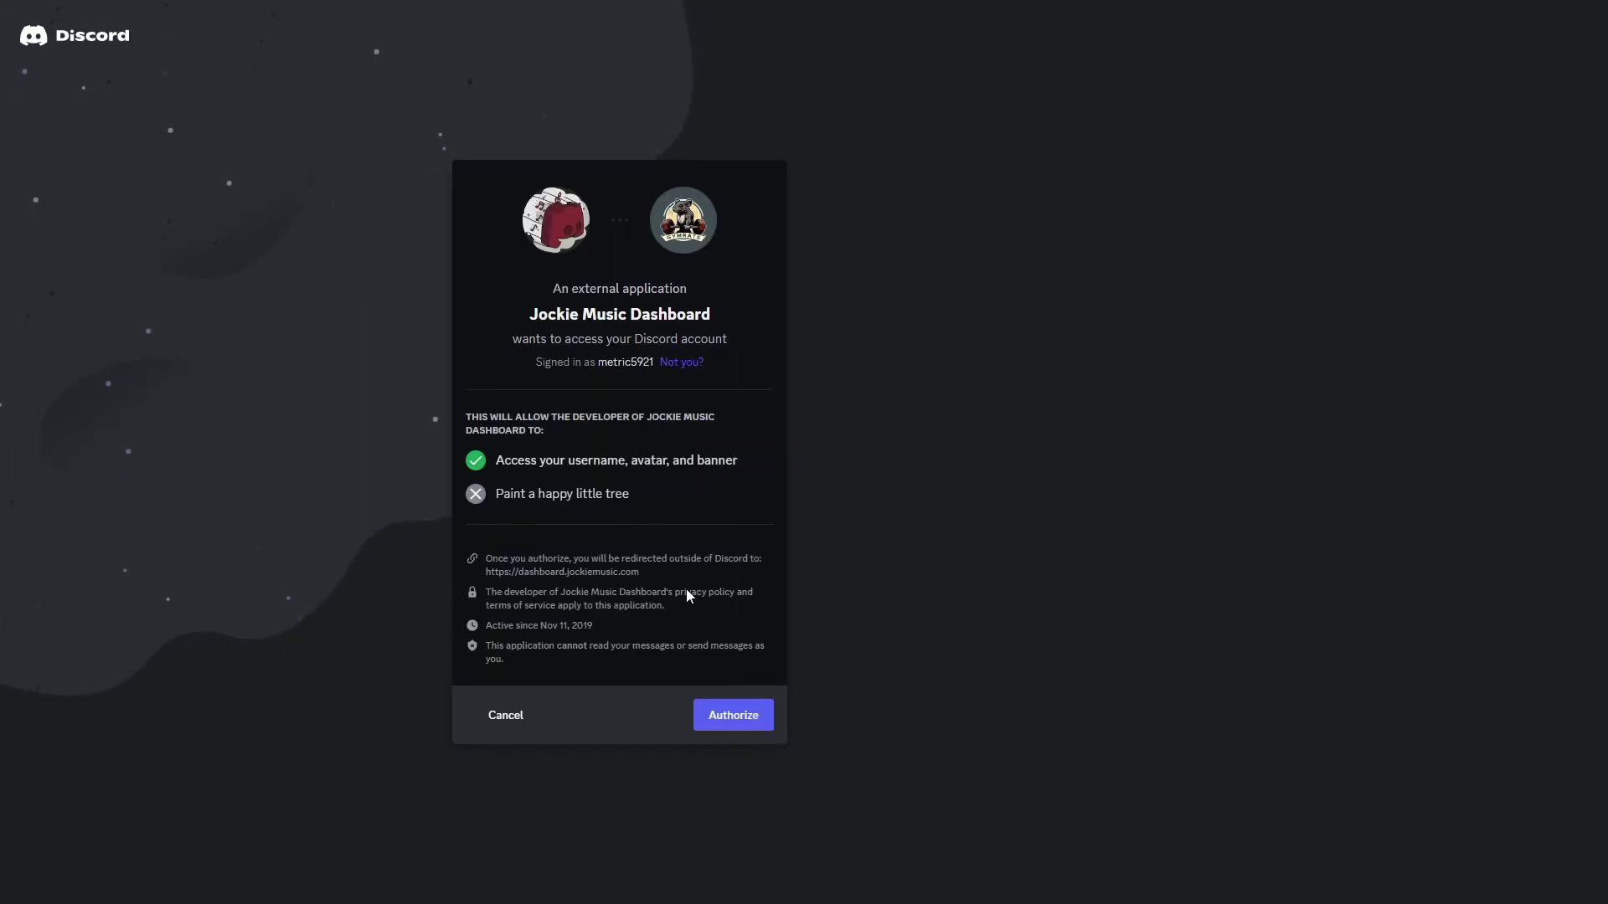
left_click(734, 719)
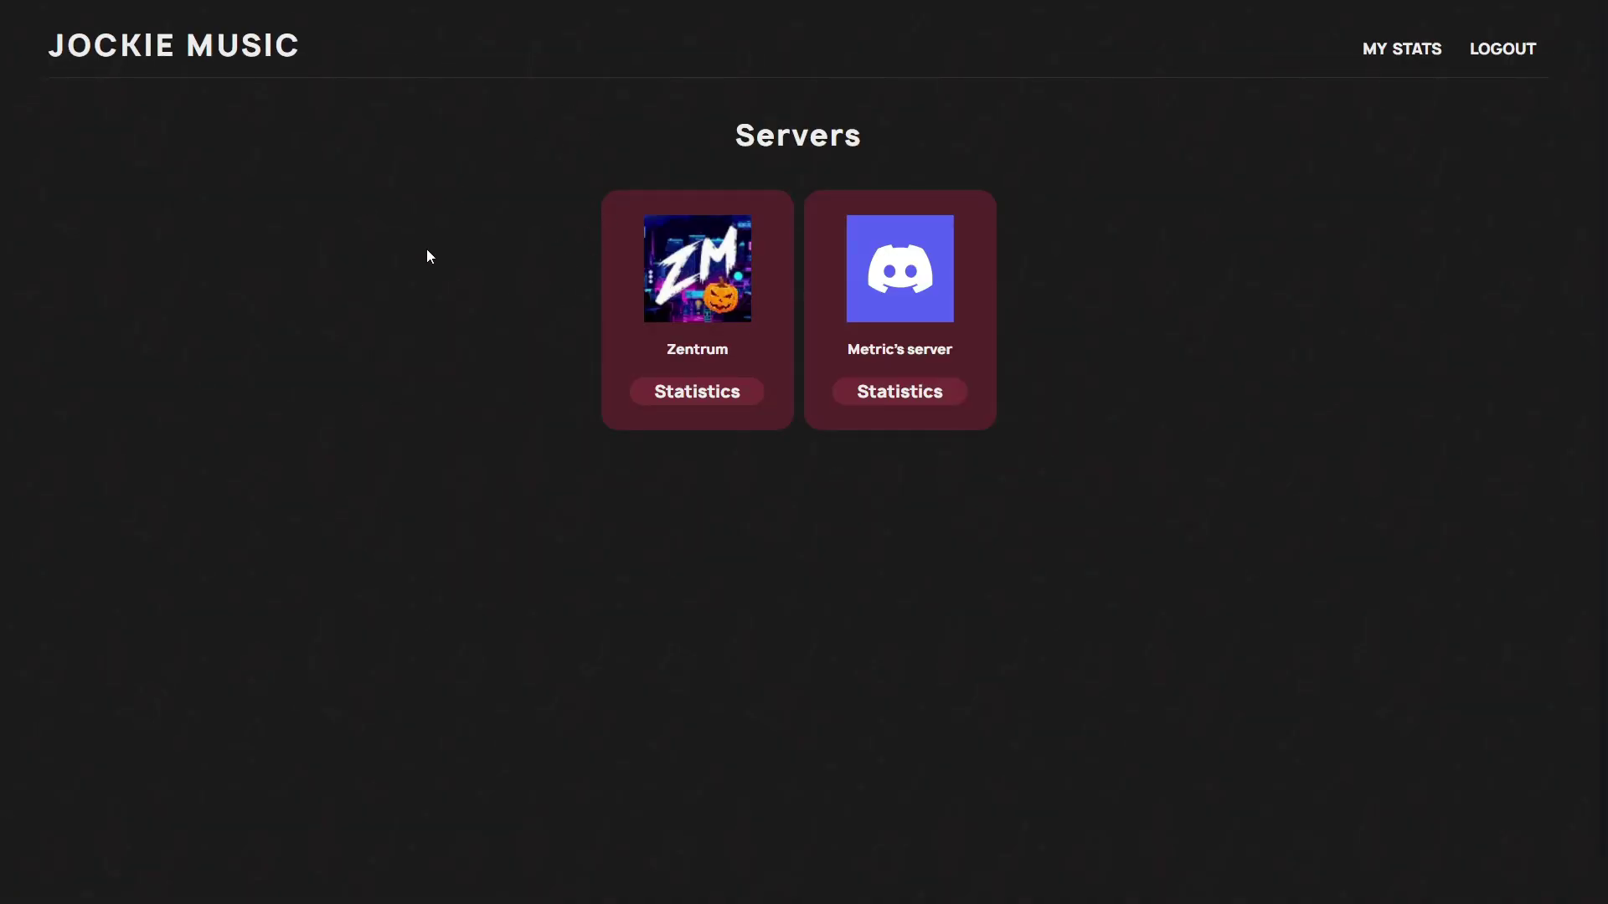
left_click(898, 394)
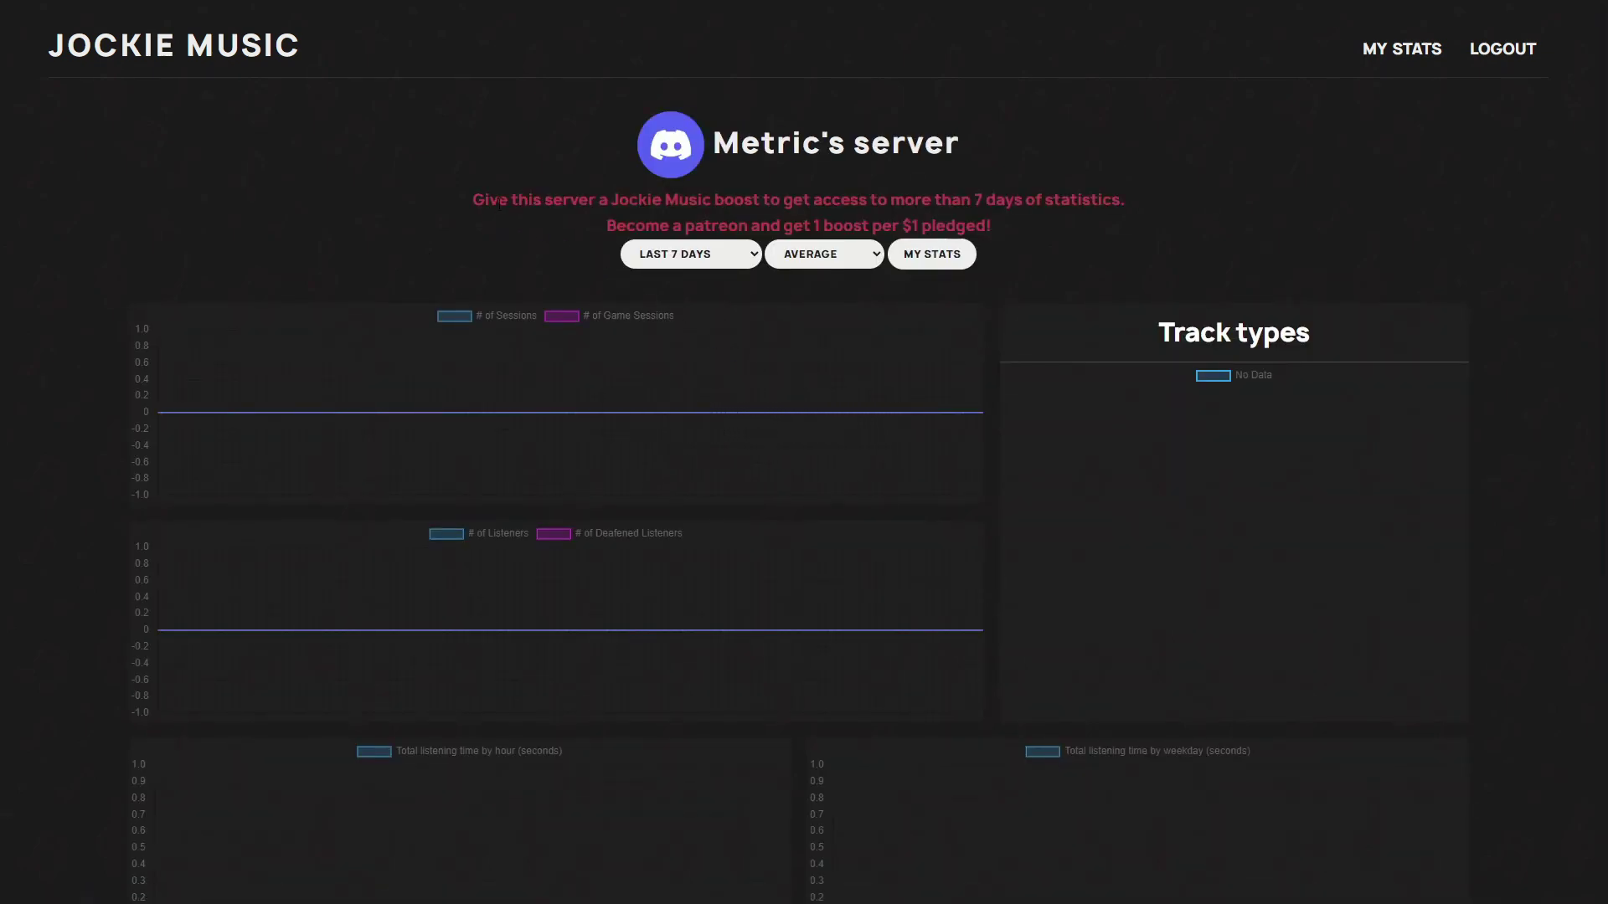
left_click_drag(489, 199, 1096, 199)
left_click(1097, 199)
scroll(481, 480, "down", 6)
scroll(481, 469, "up", 6)
left_click_drag(898, 222, 965, 225)
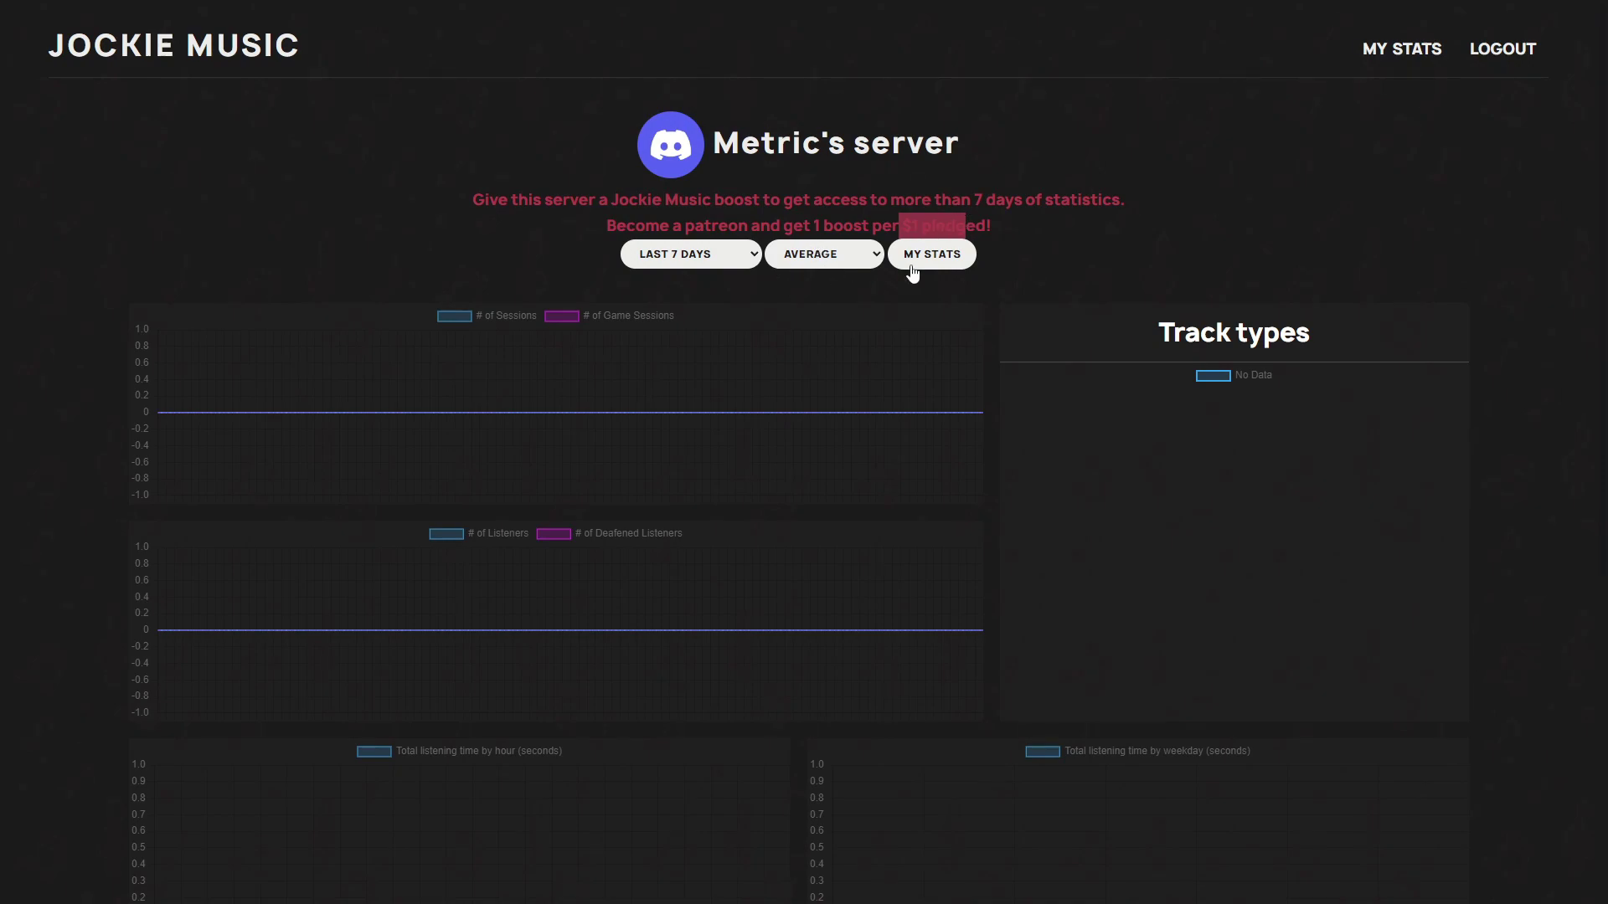
left_click(935, 254)
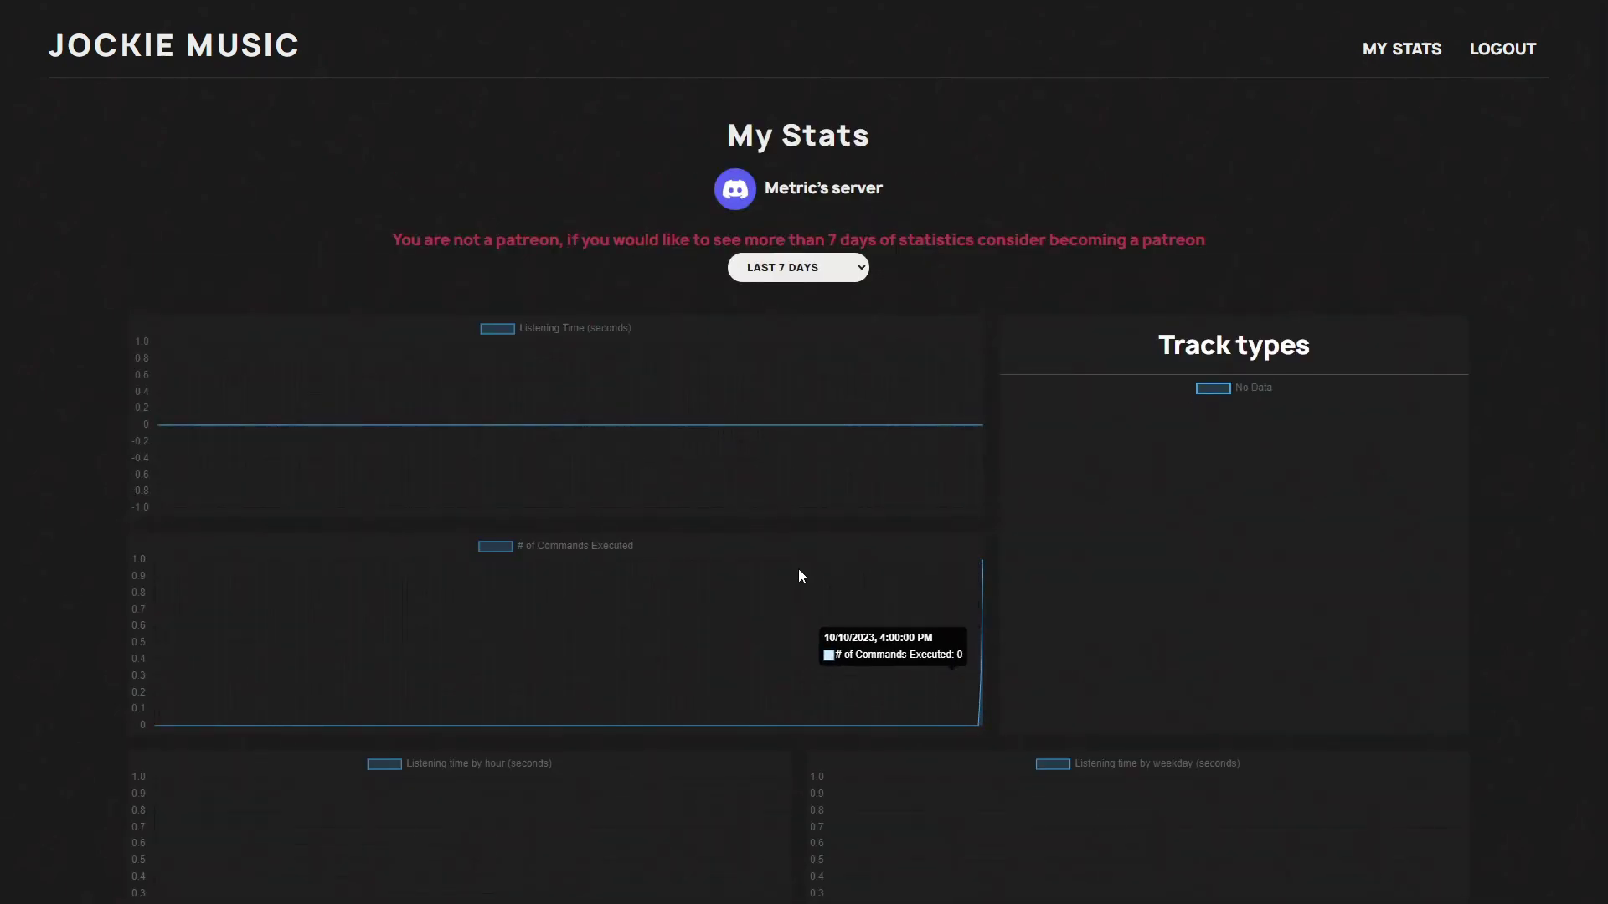
scroll(787, 553, "down", 7)
scroll(774, 534, "down", 4)
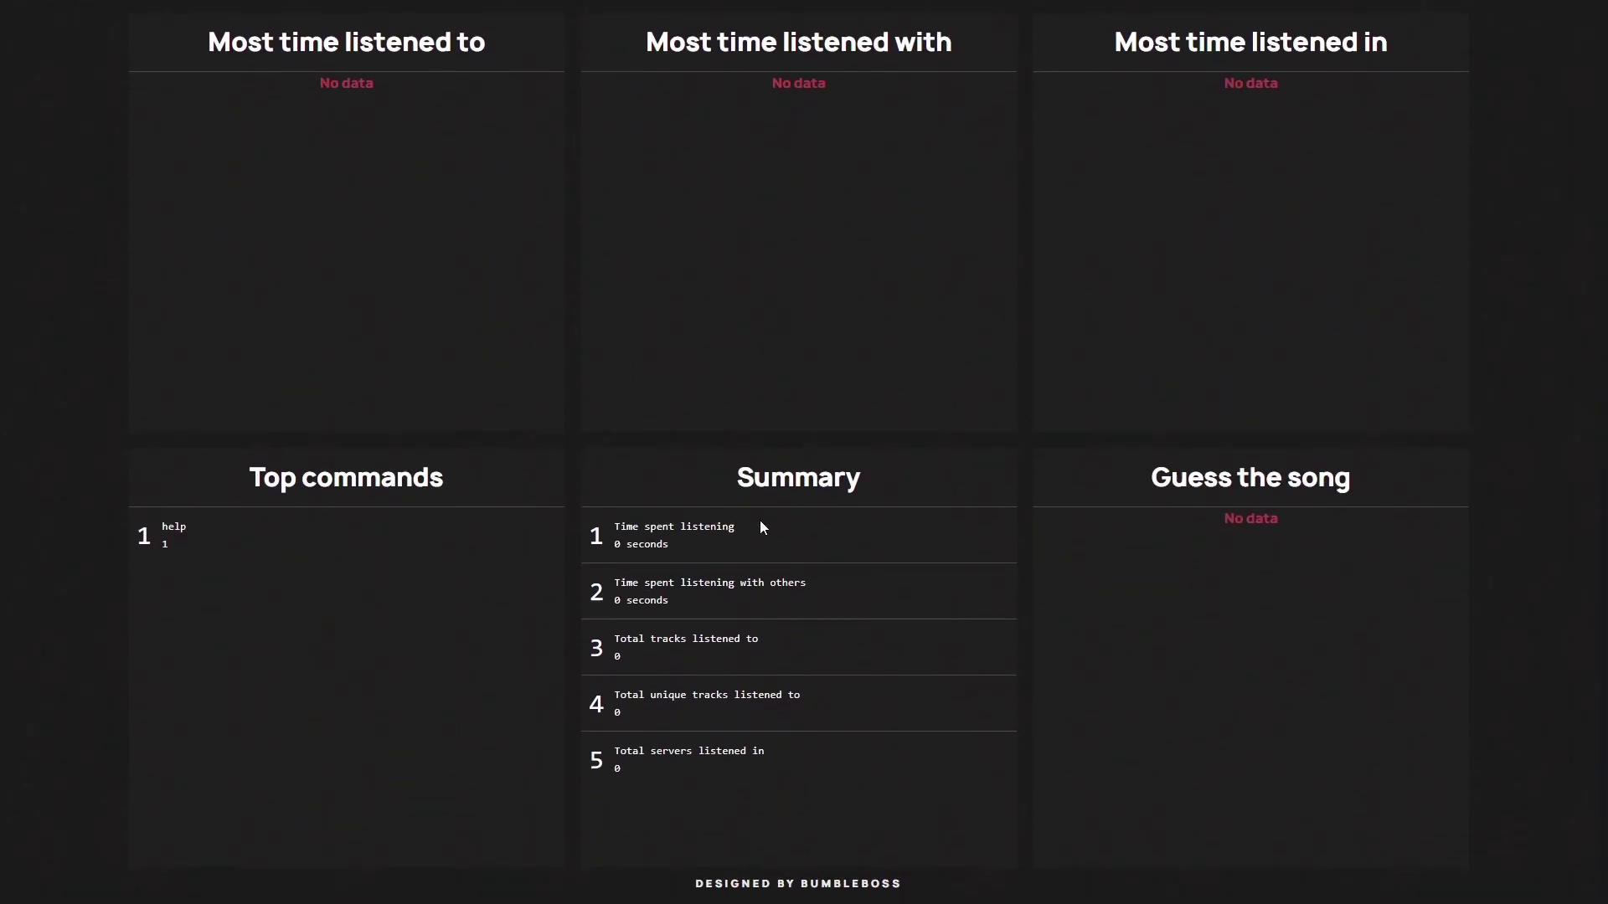
scroll(762, 528, "up", 11)
- Leave the dashboard and return to the home page of the main Jockie Music website
left_click(175, 55)
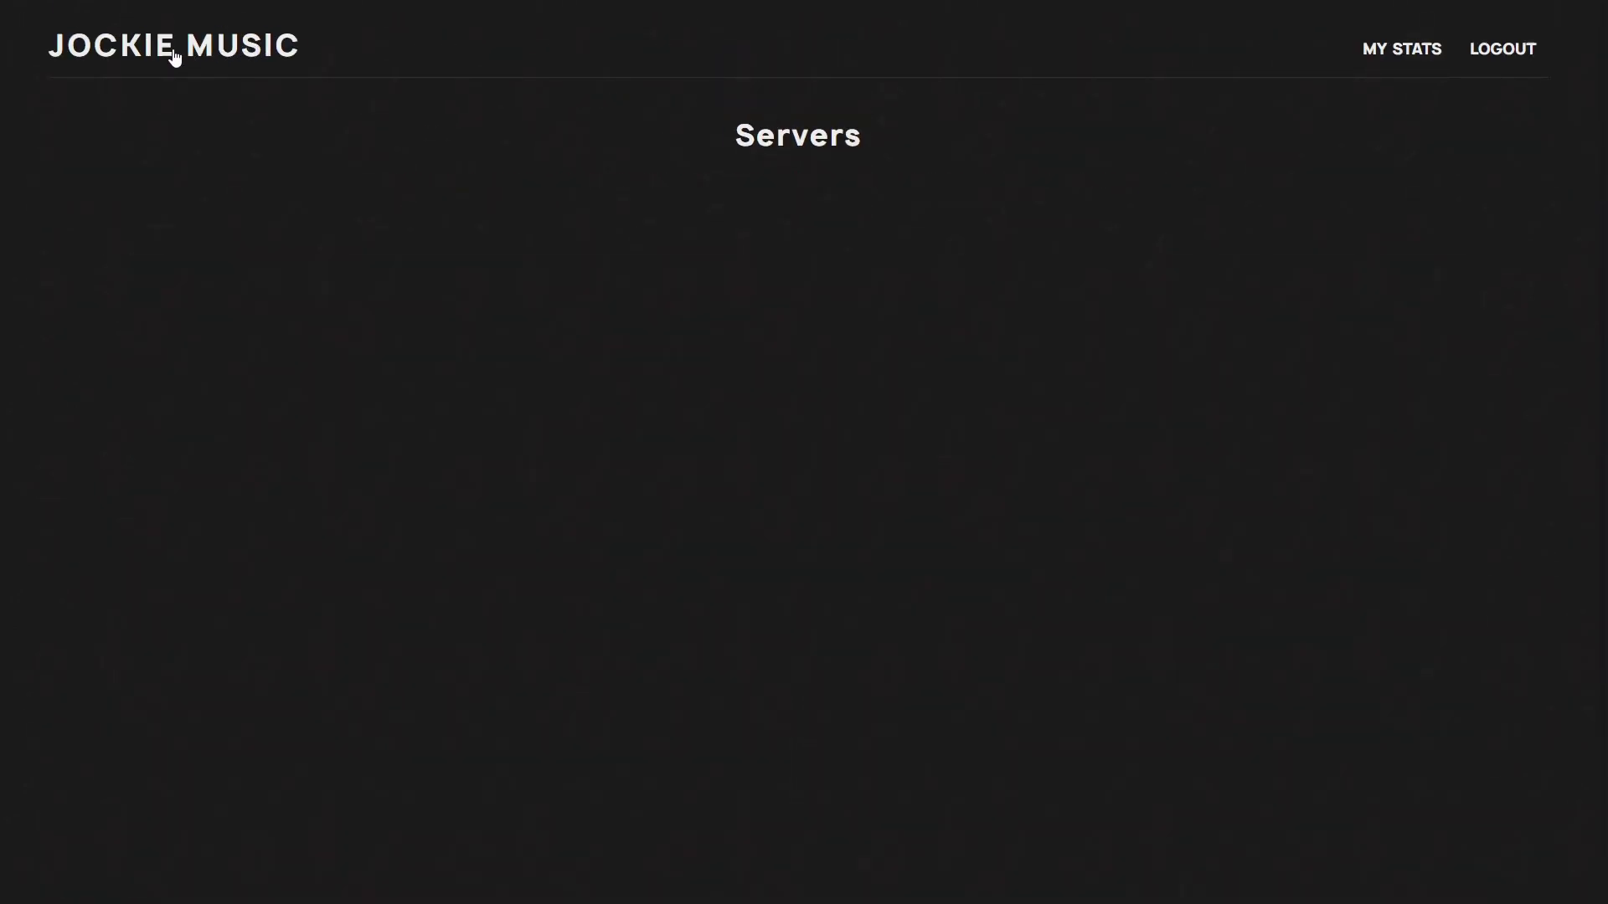
left_click(149, 55)
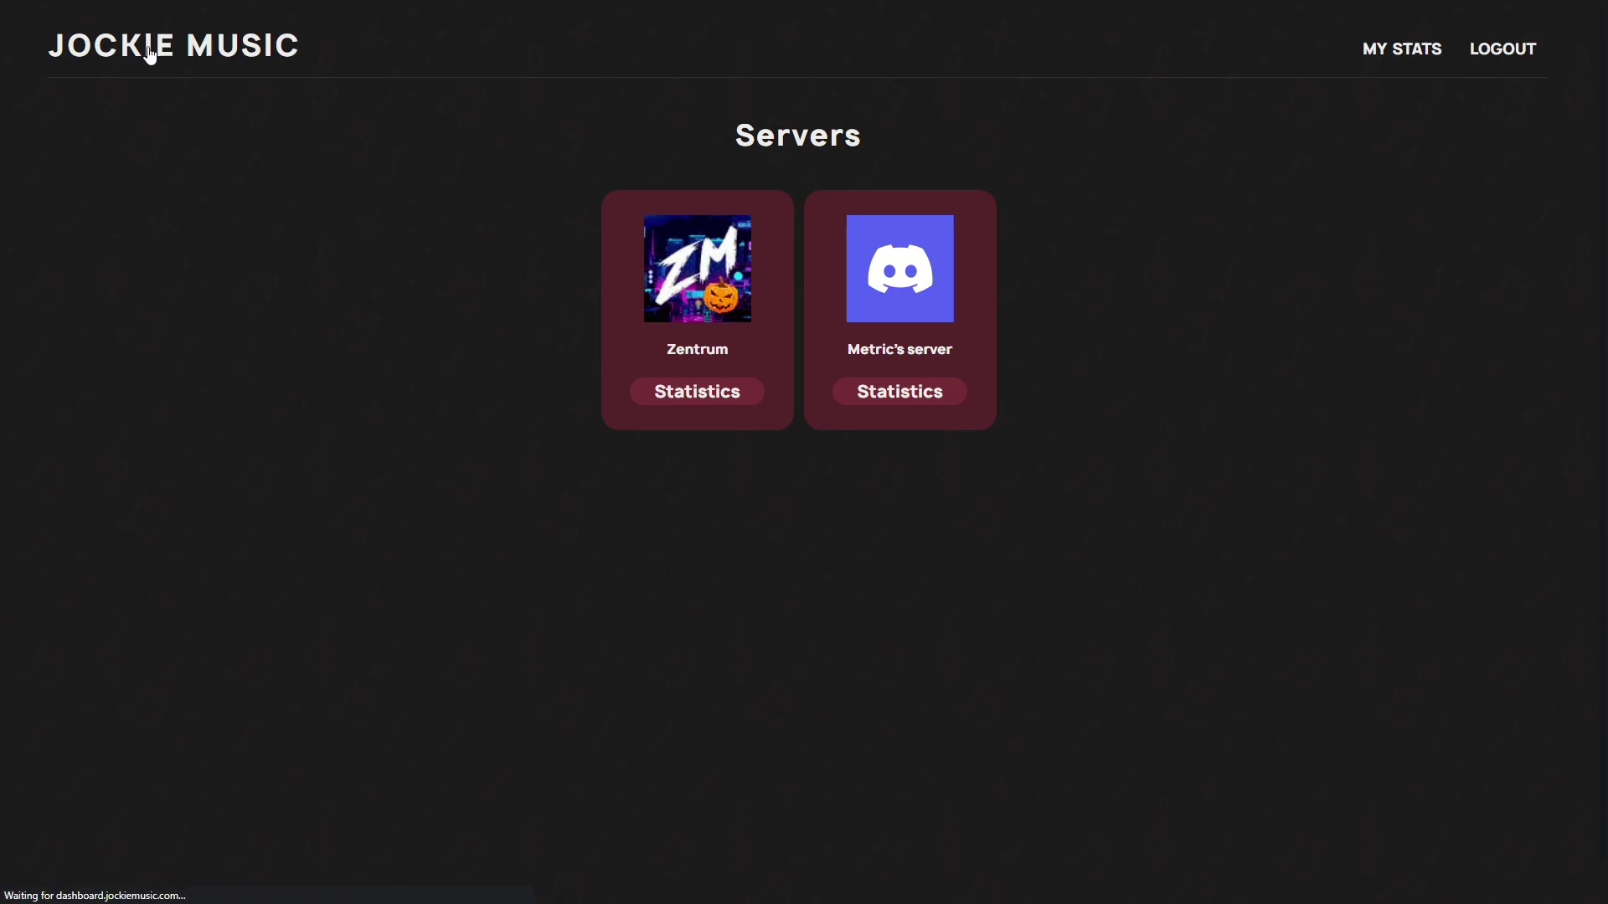
double_click(149, 55)
key("alt+Left")
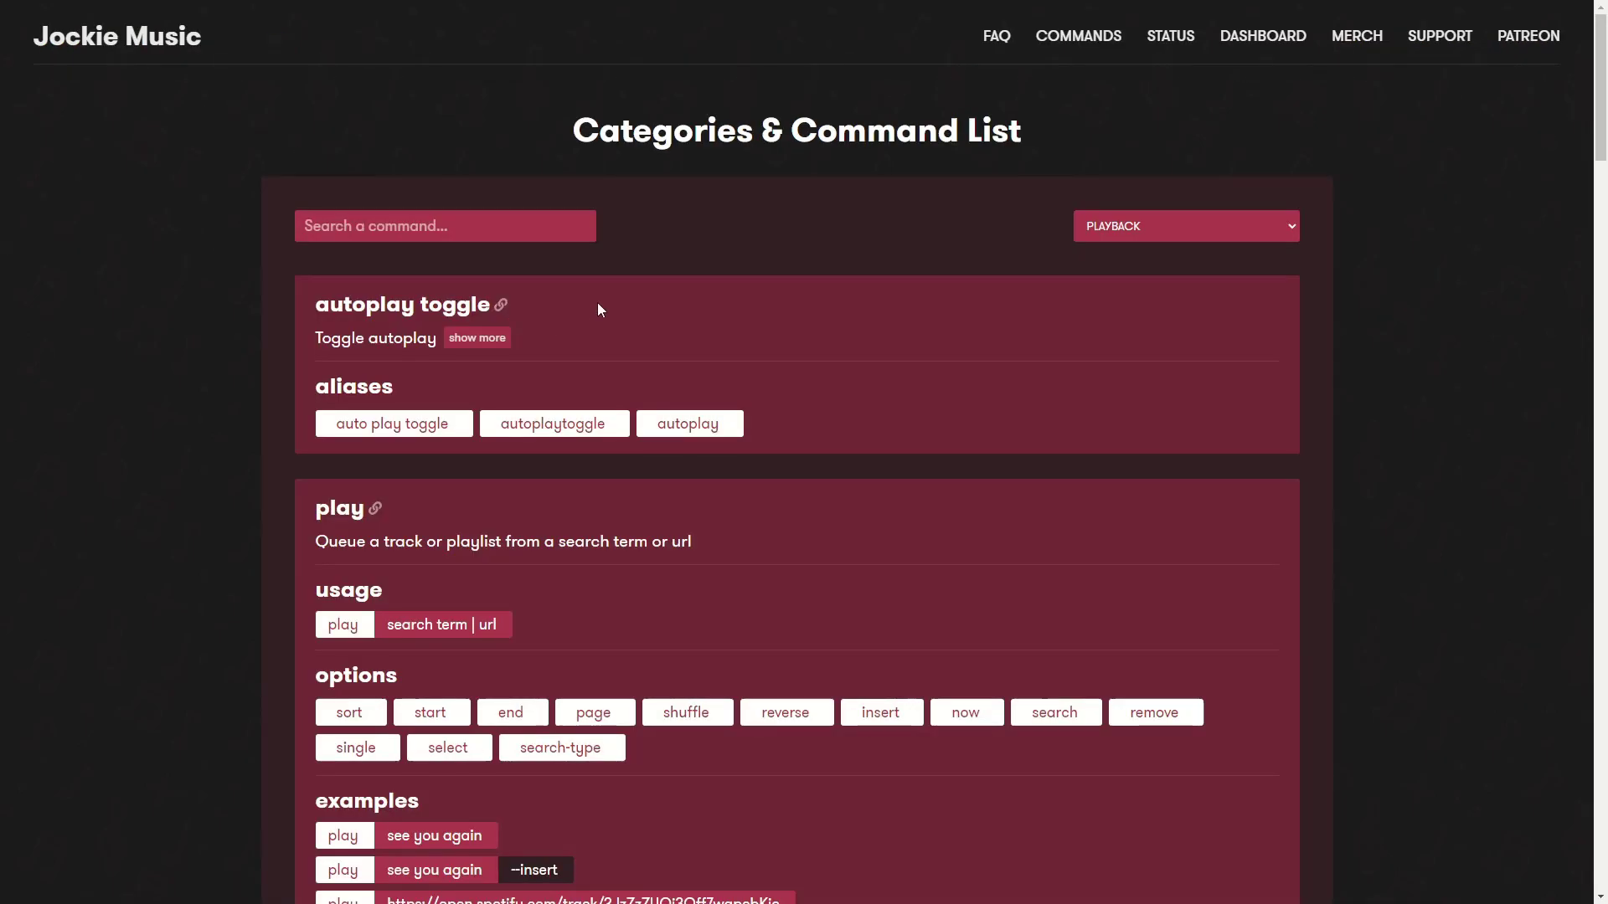
left_click(133, 42)
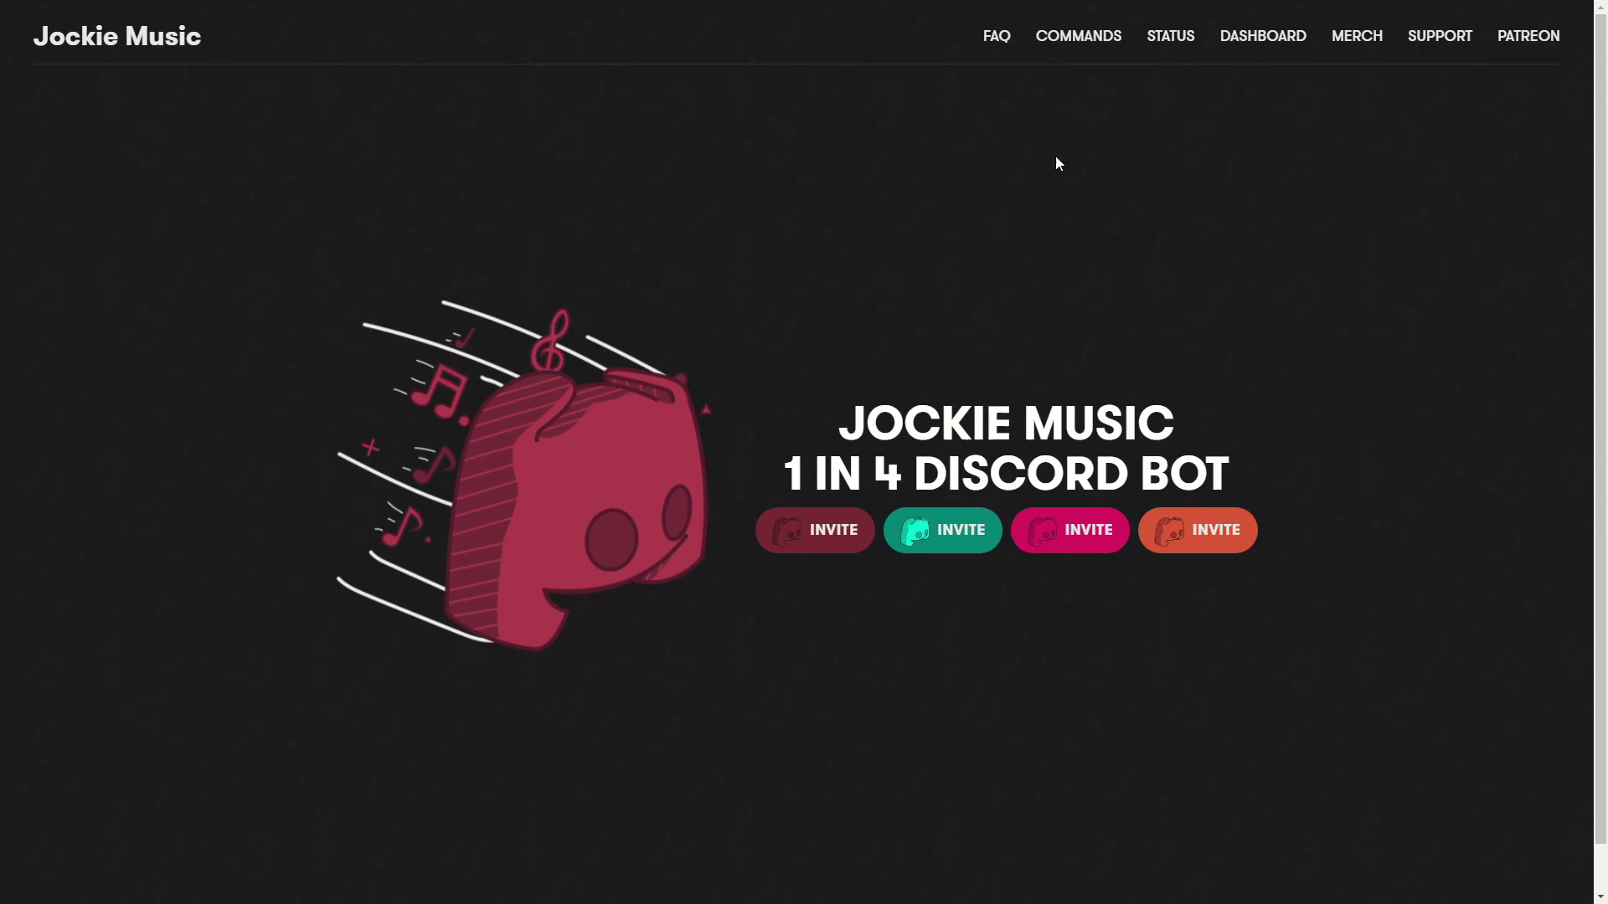
- Filter the website's command list to the Playback category and examine the play command's usage, options and examples
left_click(1076, 38)
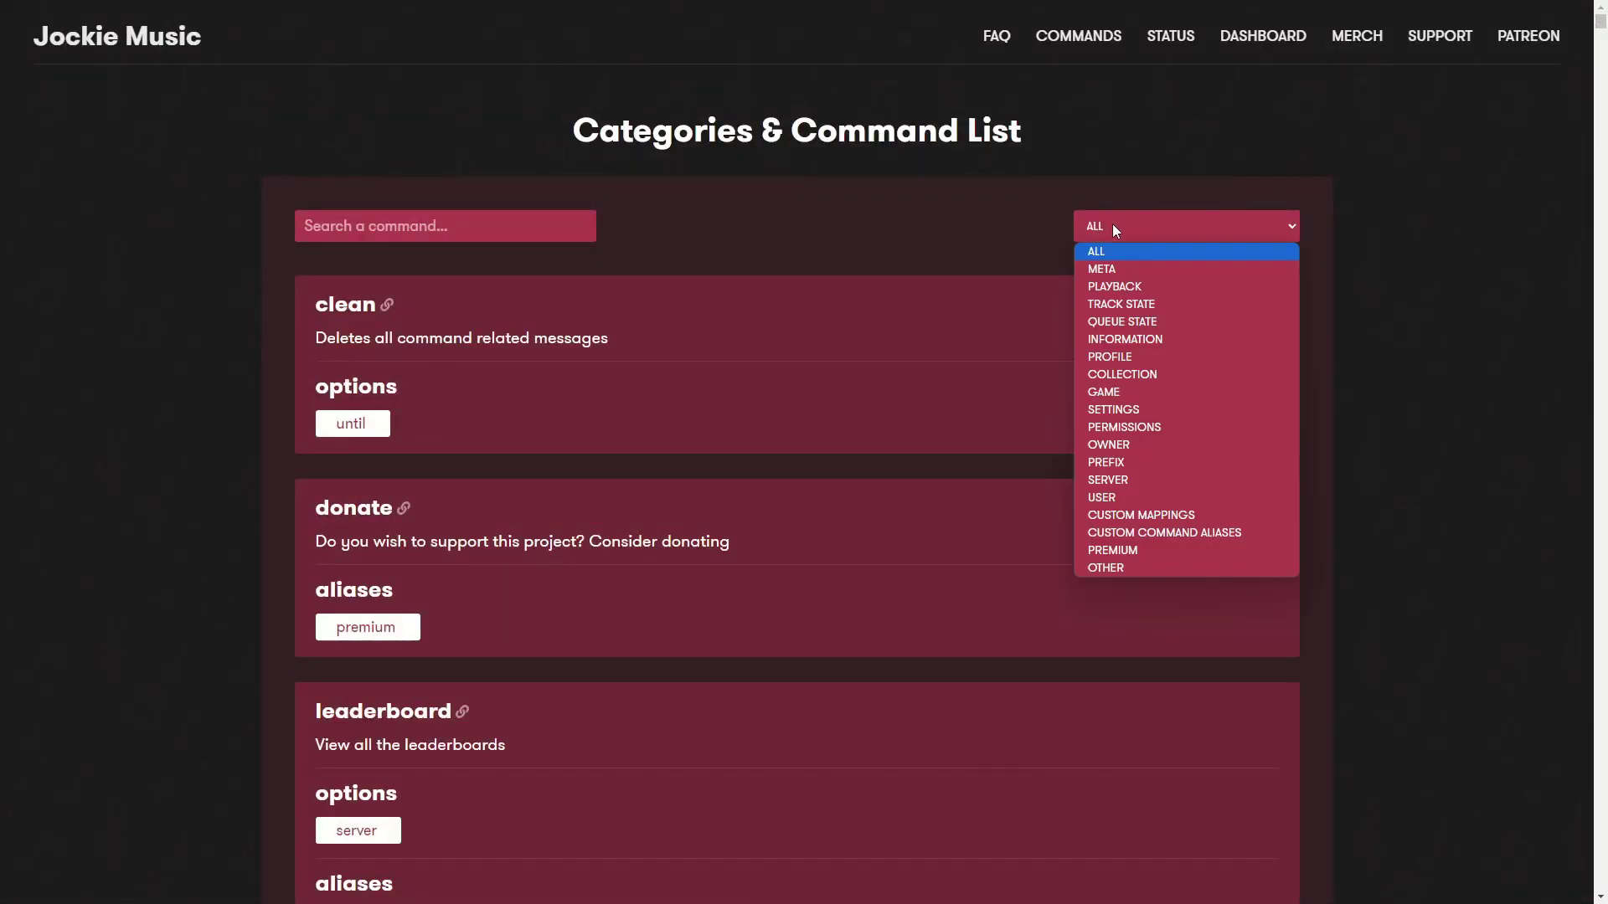
left_click(1153, 289)
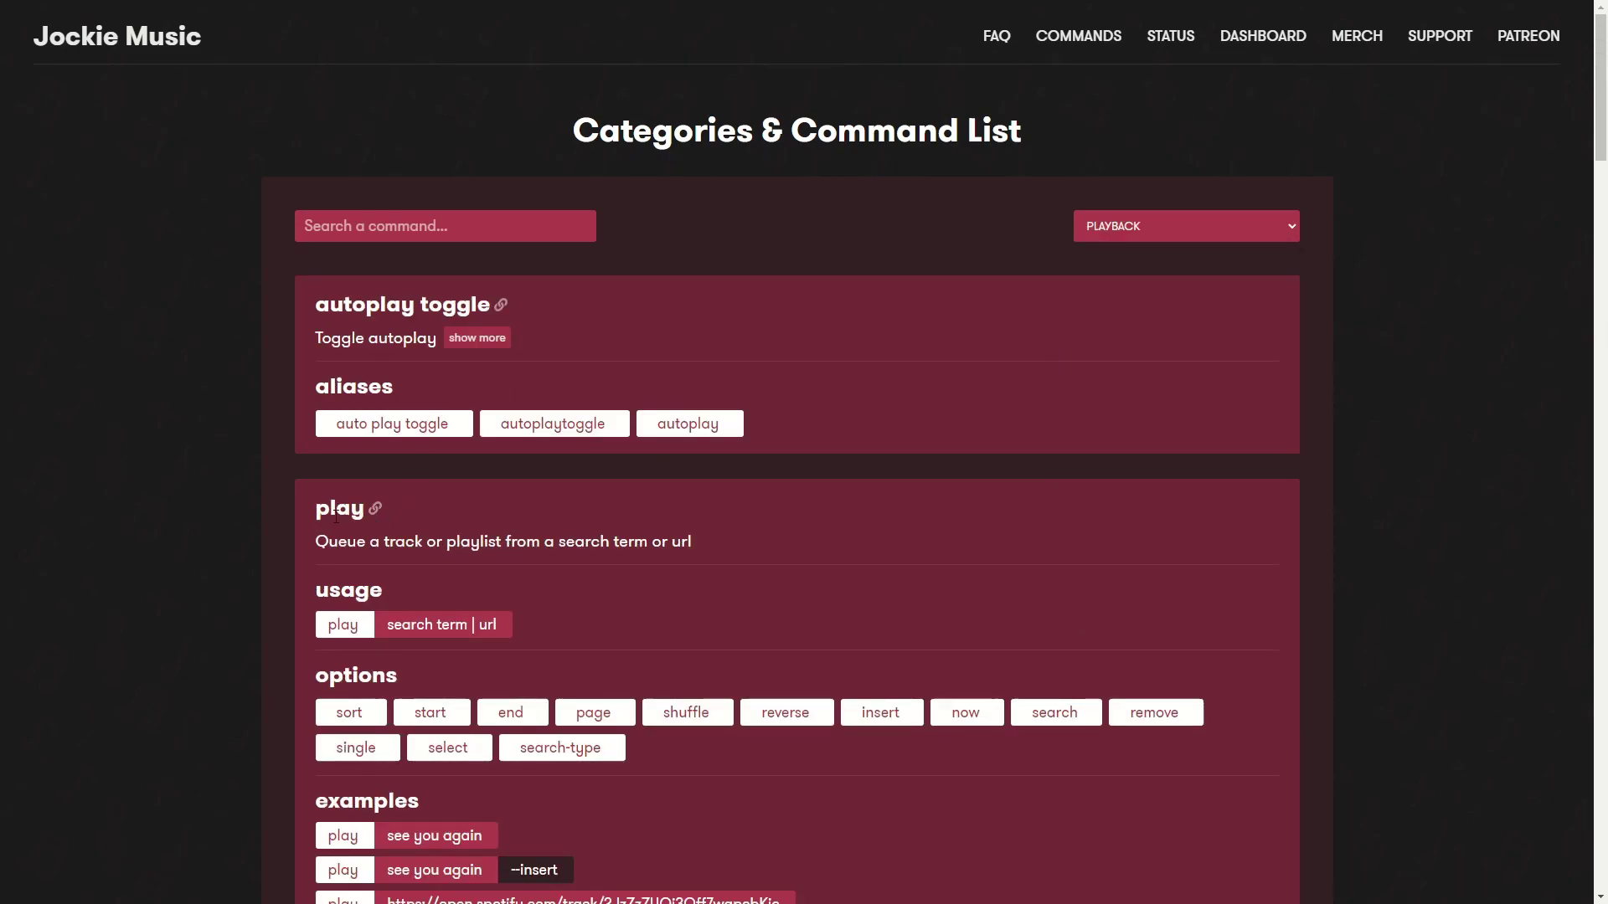
scroll(335, 516, "down", 2)
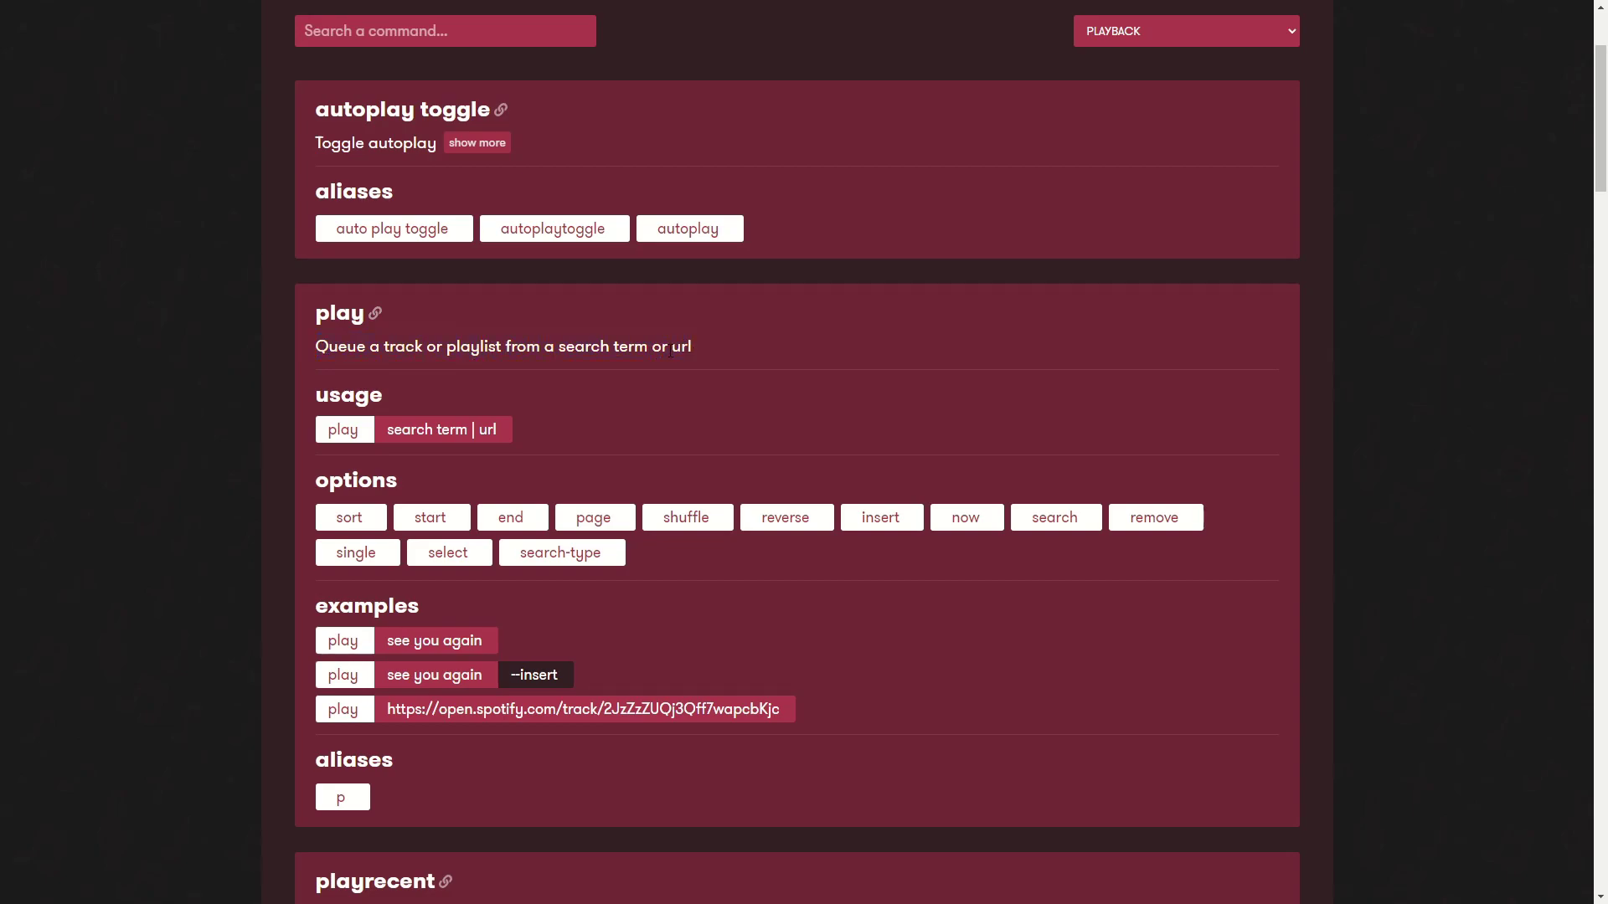
scroll(669, 352, "down", 2)
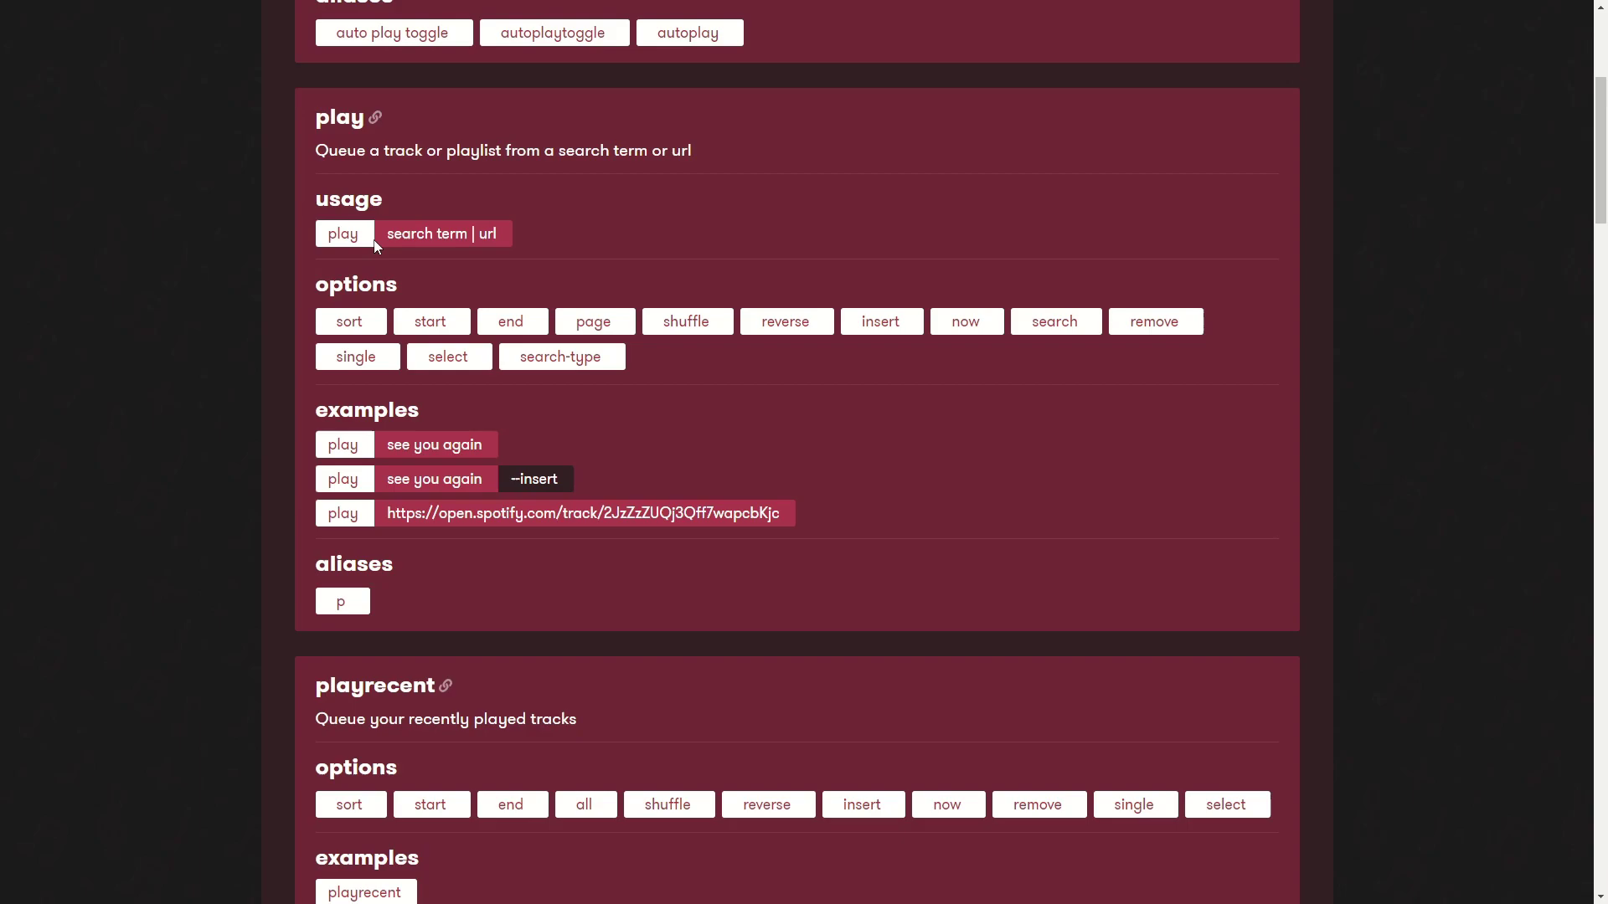
mouse_move(381, 324)
mouse_move(1031, 324)
mouse_move(563, 362)
scroll(394, 399, "up", 2)
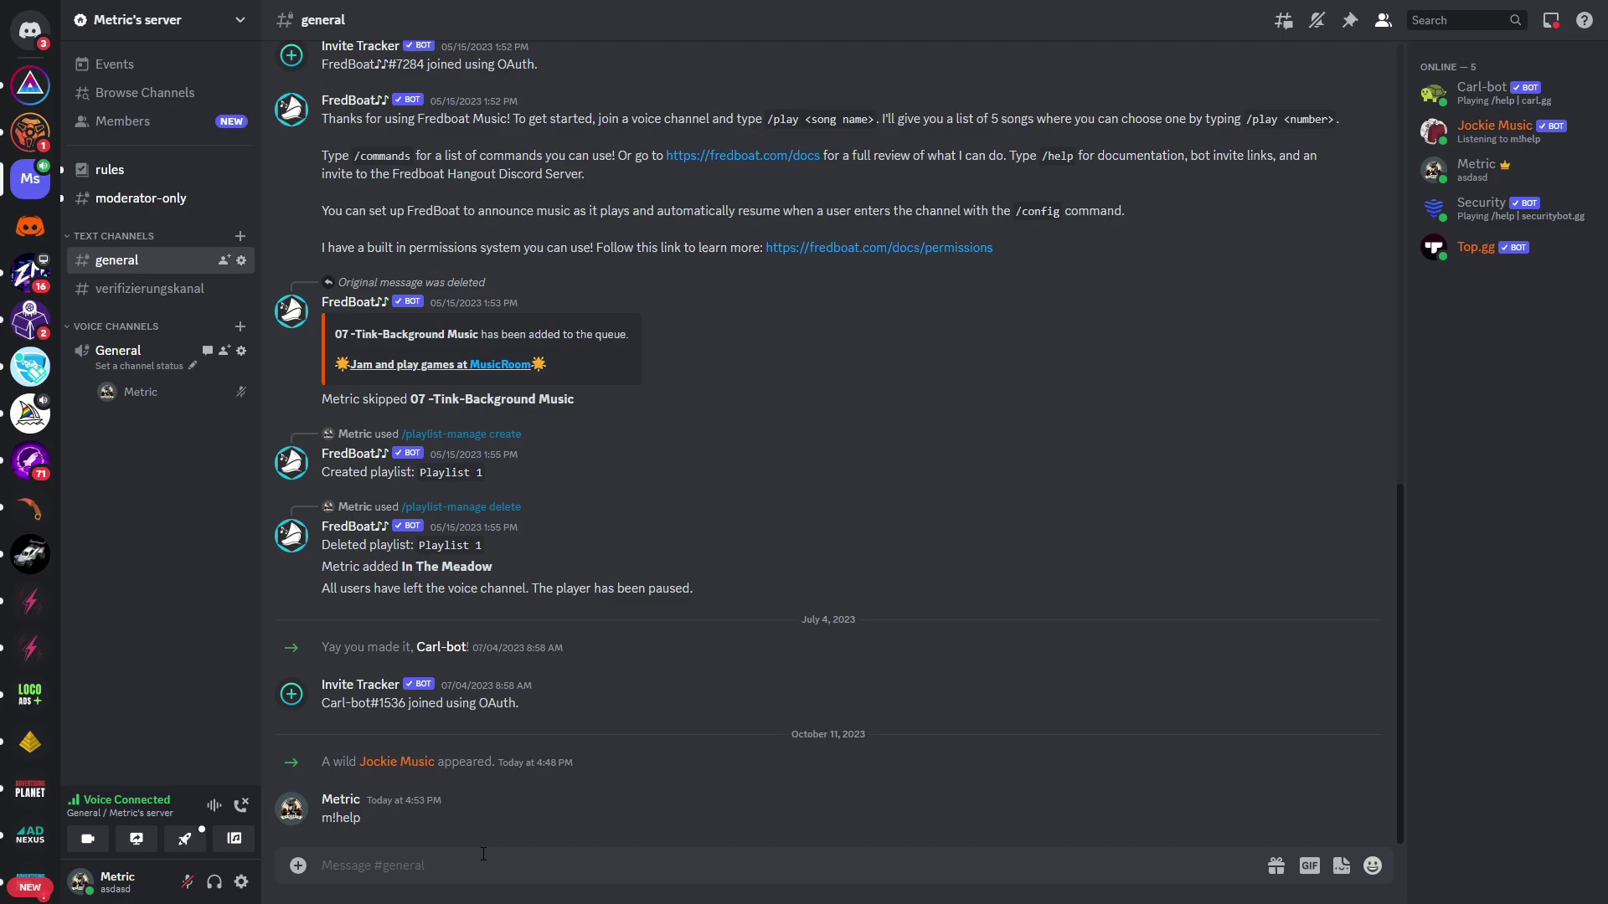
- In Discord, try to start a song by sending "play sing me a sing" in the general channel
type("/play")
key("BackSpace")
key("BackSpace")
key("BackSpace")
key("BackSpace")
key("BackSpace")
type("play sing me a sing")
key("Return")
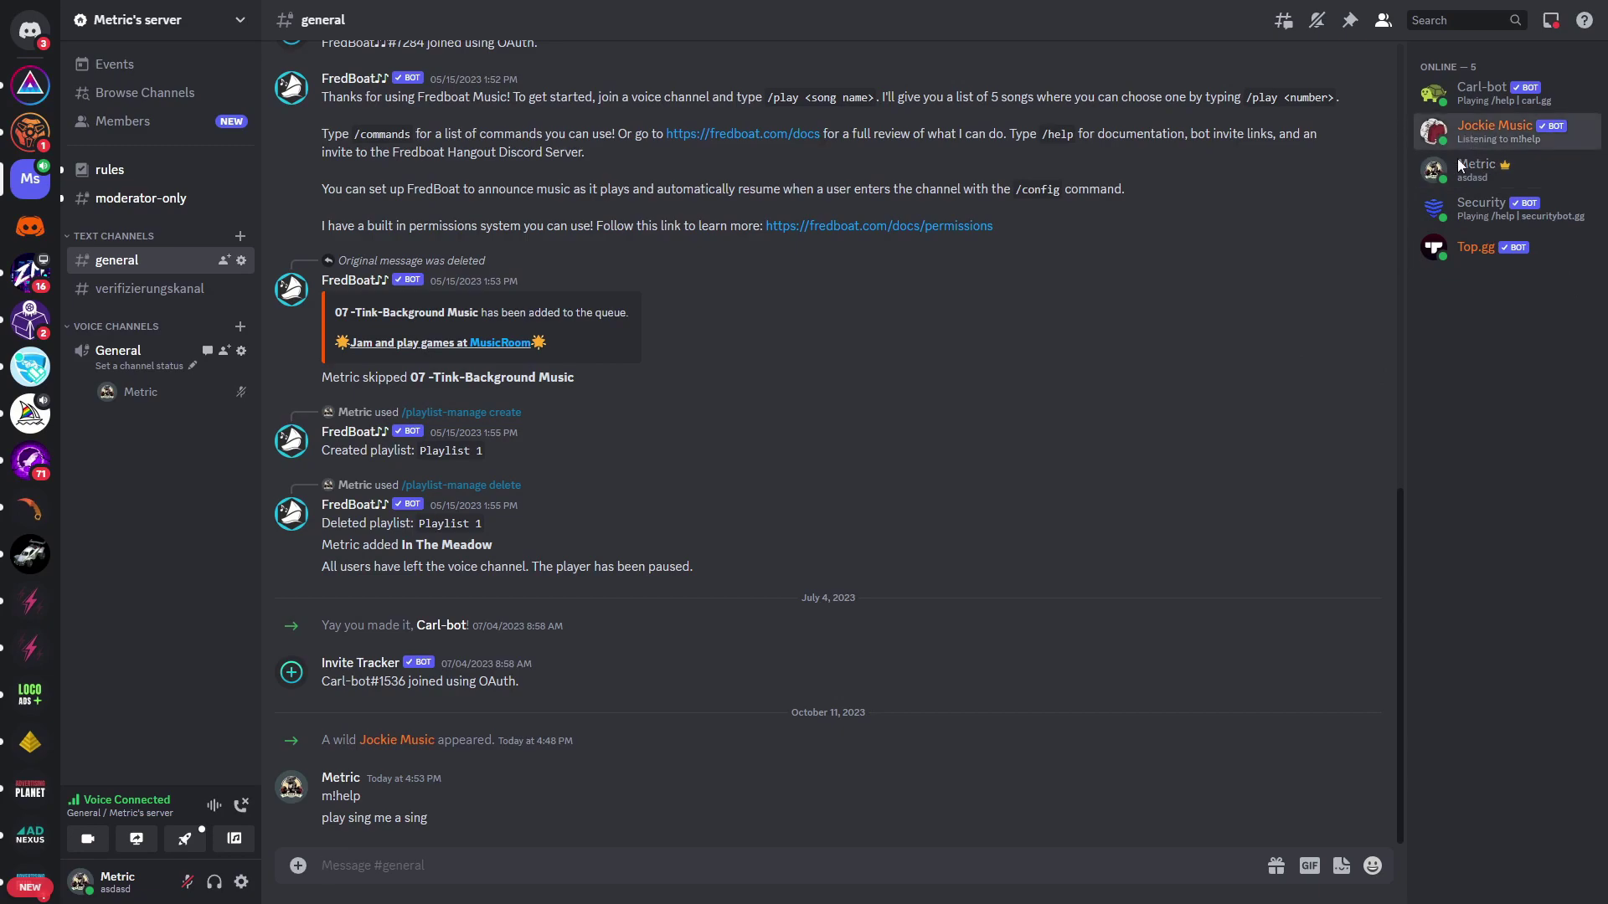
- Check the Jockie Music bot's profile for its command prefix and send m!help in the general channel
left_click(1465, 133)
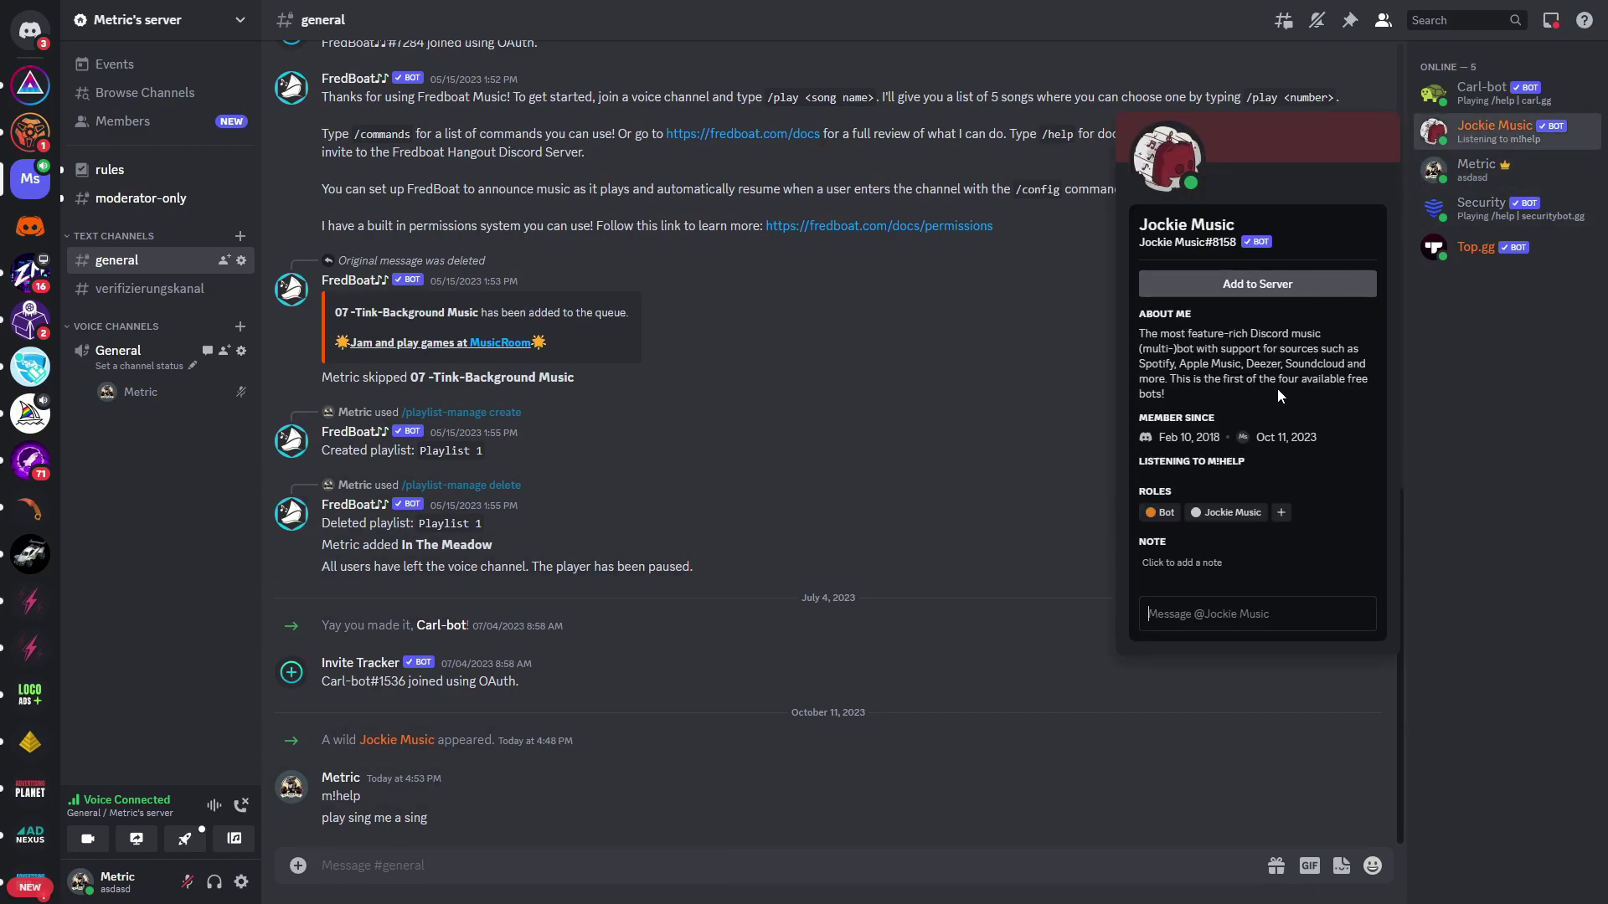
left_click(515, 860)
type("m")
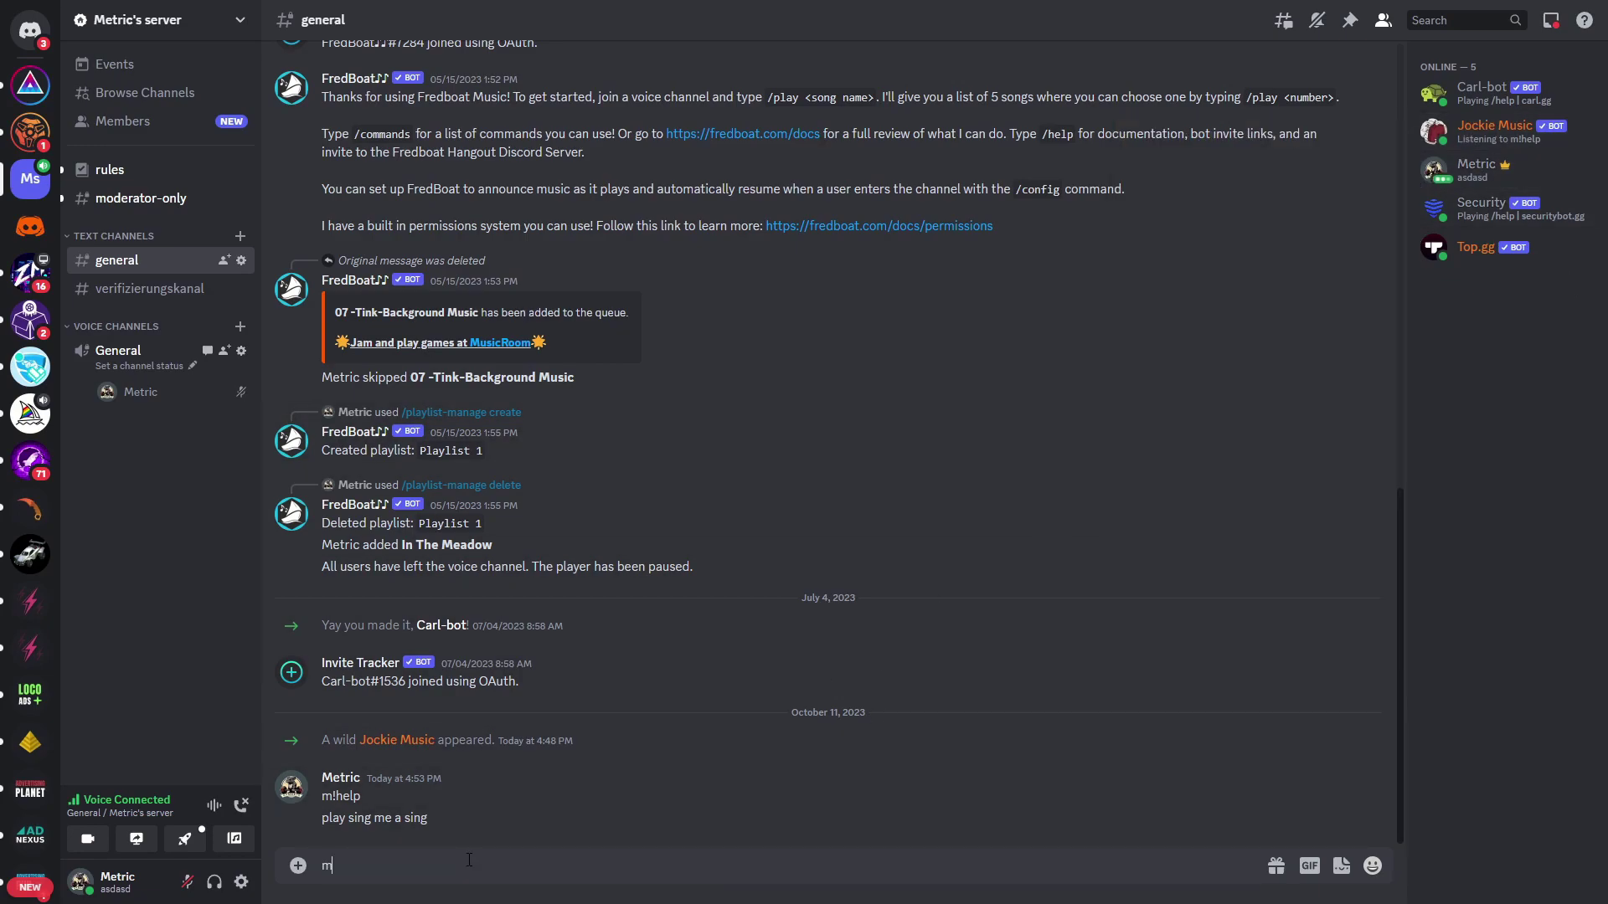
type("!help")
key("Return")
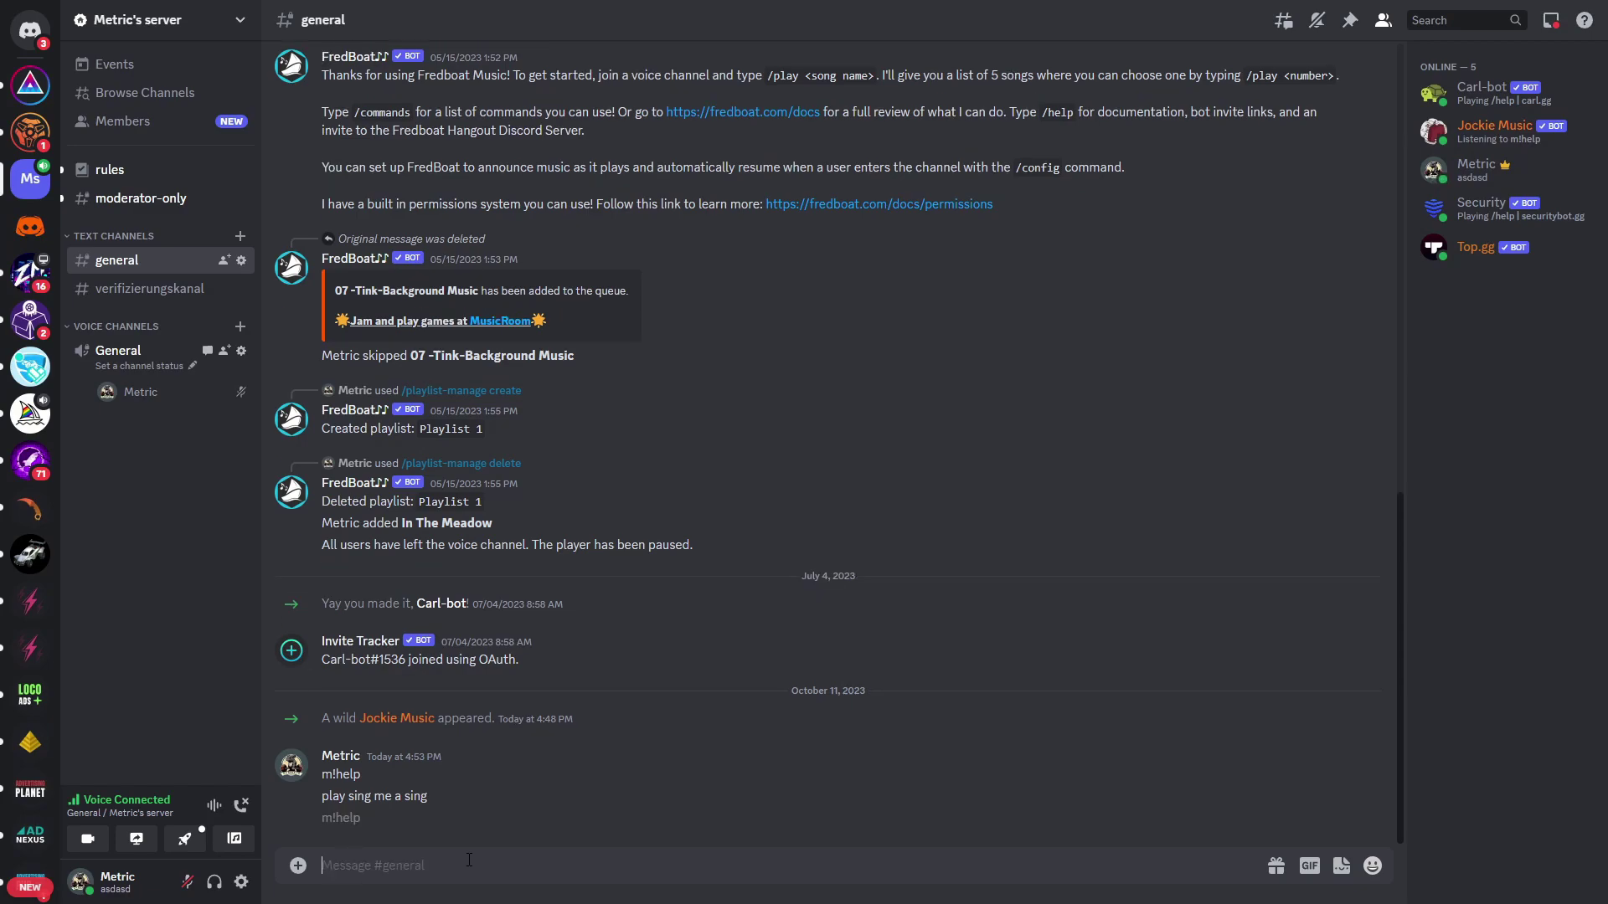
- Send m!play without a search term in the general channel
type("m")
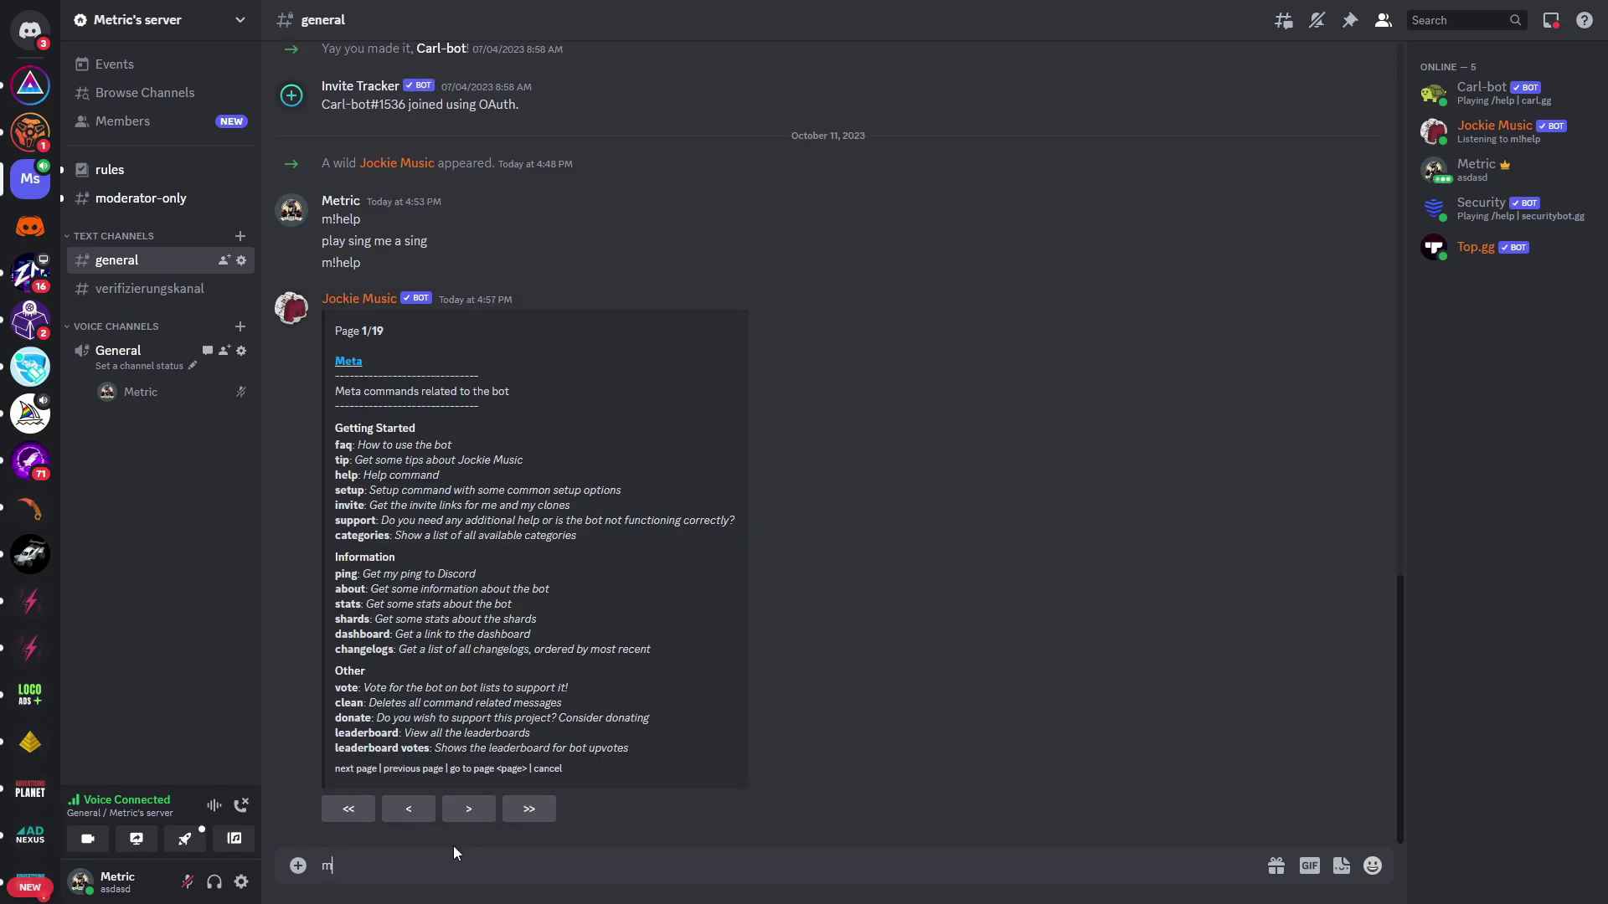
type("!play")
key("Return")
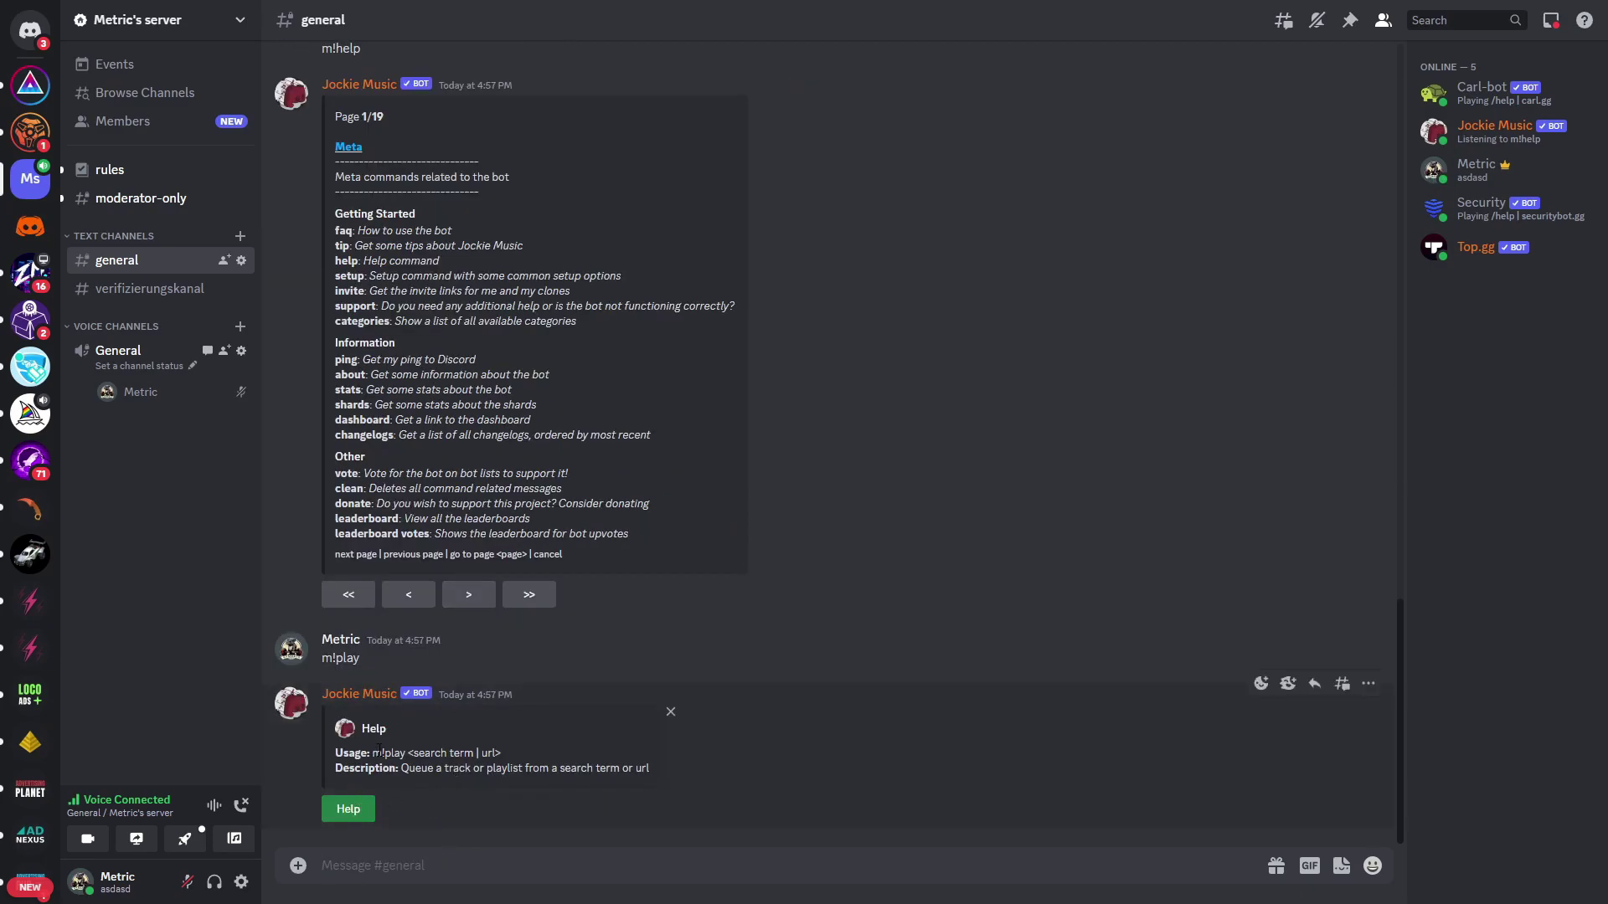
- Check the command prefix in the bot's usage reply and send m!play again in the general channel
mouse_move(371, 753)
left_mouse_down()
mouse_move(477, 754)
mouse_move(372, 753)
mouse_move(391, 753)
left_mouse_up()
left_click(400, 865)
type("m!play")
key("Return")
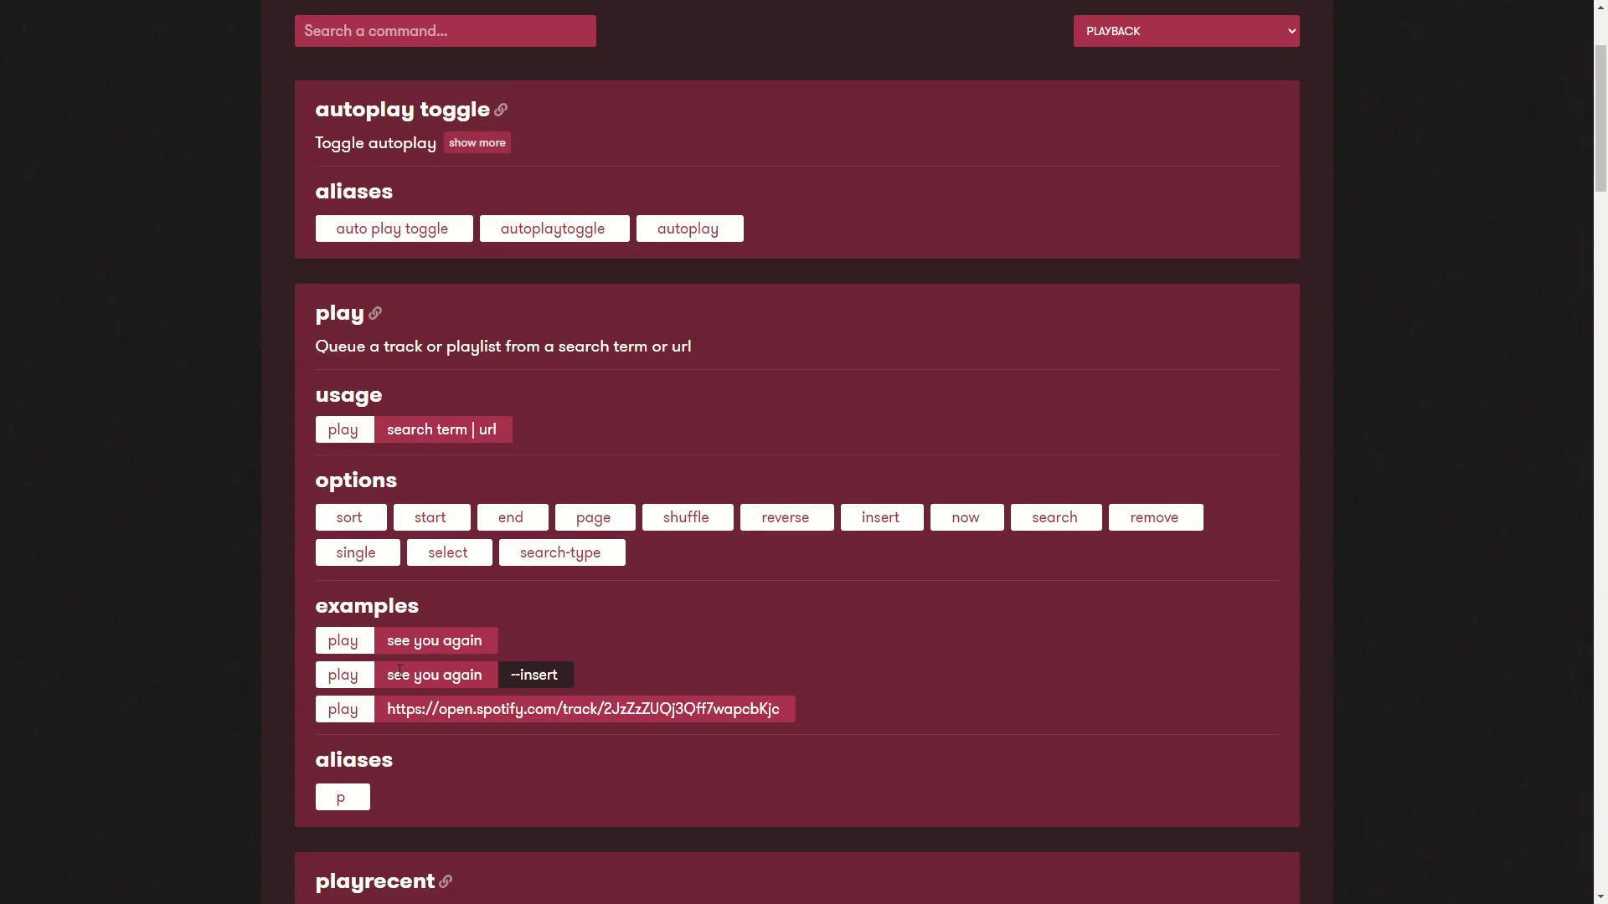
- In Discord, send "m!play see you again search" in the general channel
left_click_drag(399, 671, 479, 675)
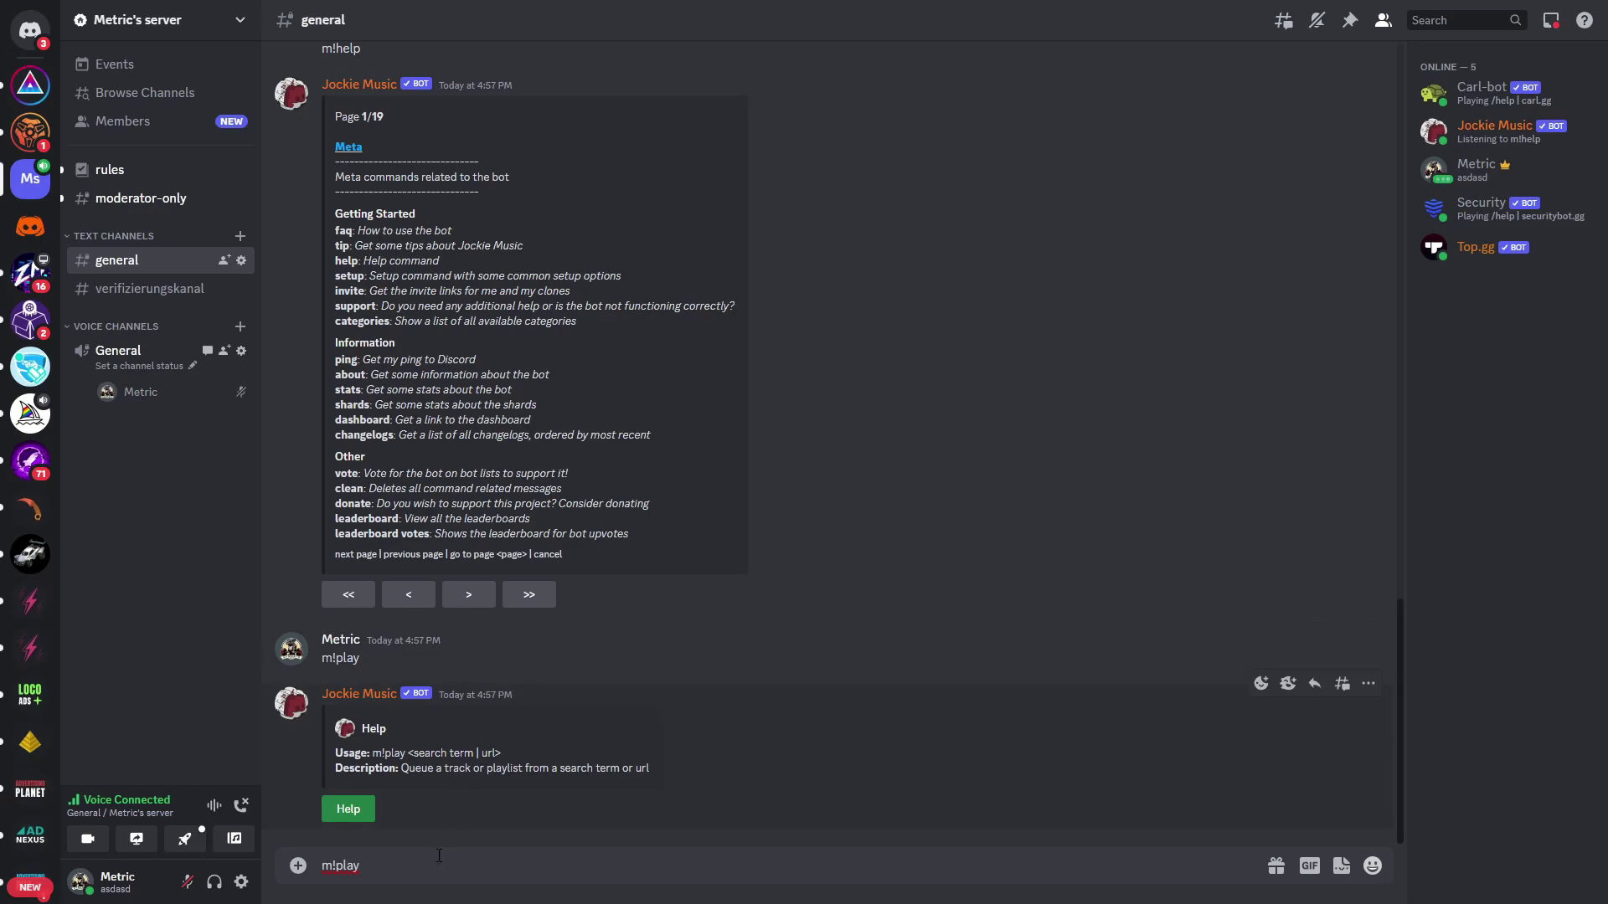
type("se")
type("search")
key("Return")
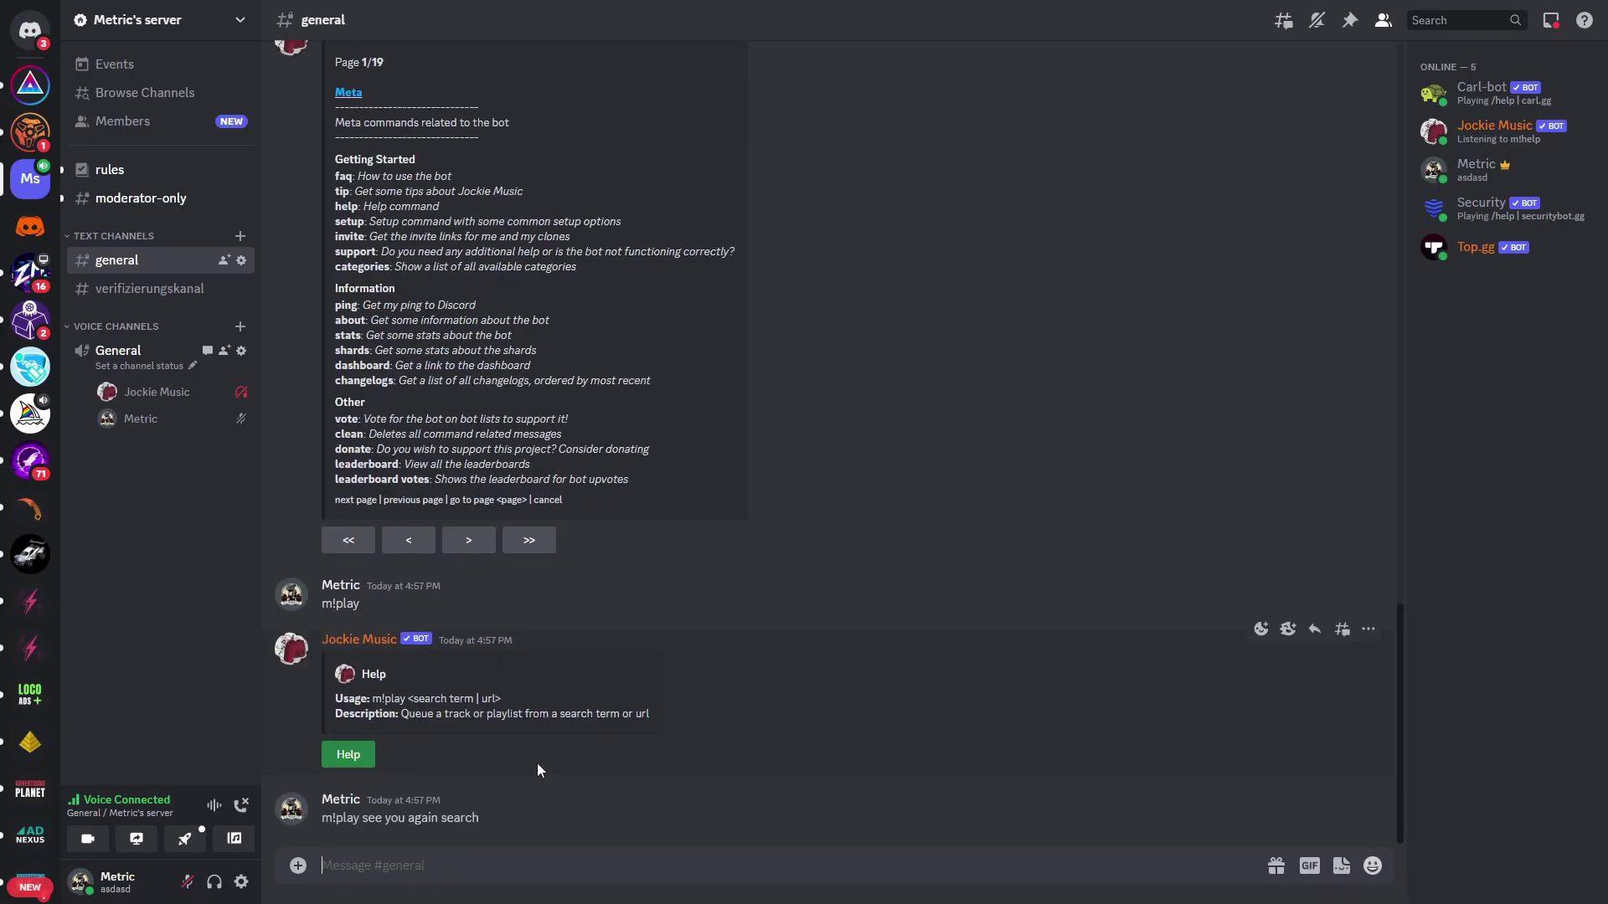
- Mute the Jockie Music bot in the General voice channel
right_click(161, 399)
left_click(209, 515)
left_click(760, 559)
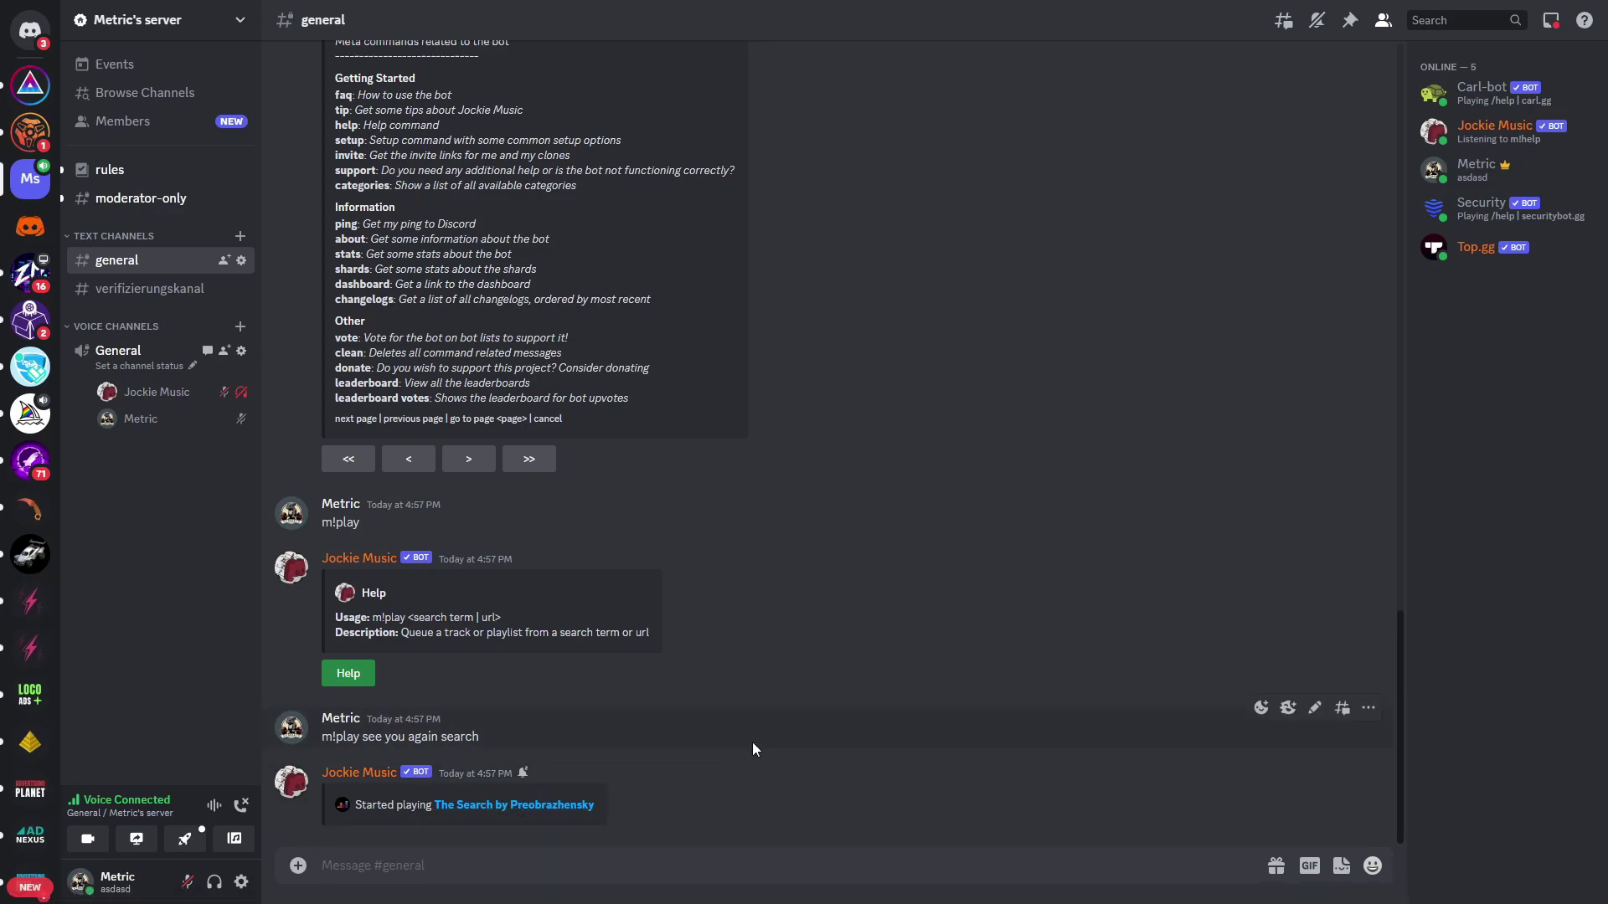
- Switch to the Jockie Music website and look through the playback commands down to the leave command
key("alt+Tab")
scroll(367, 234, "down", 15)
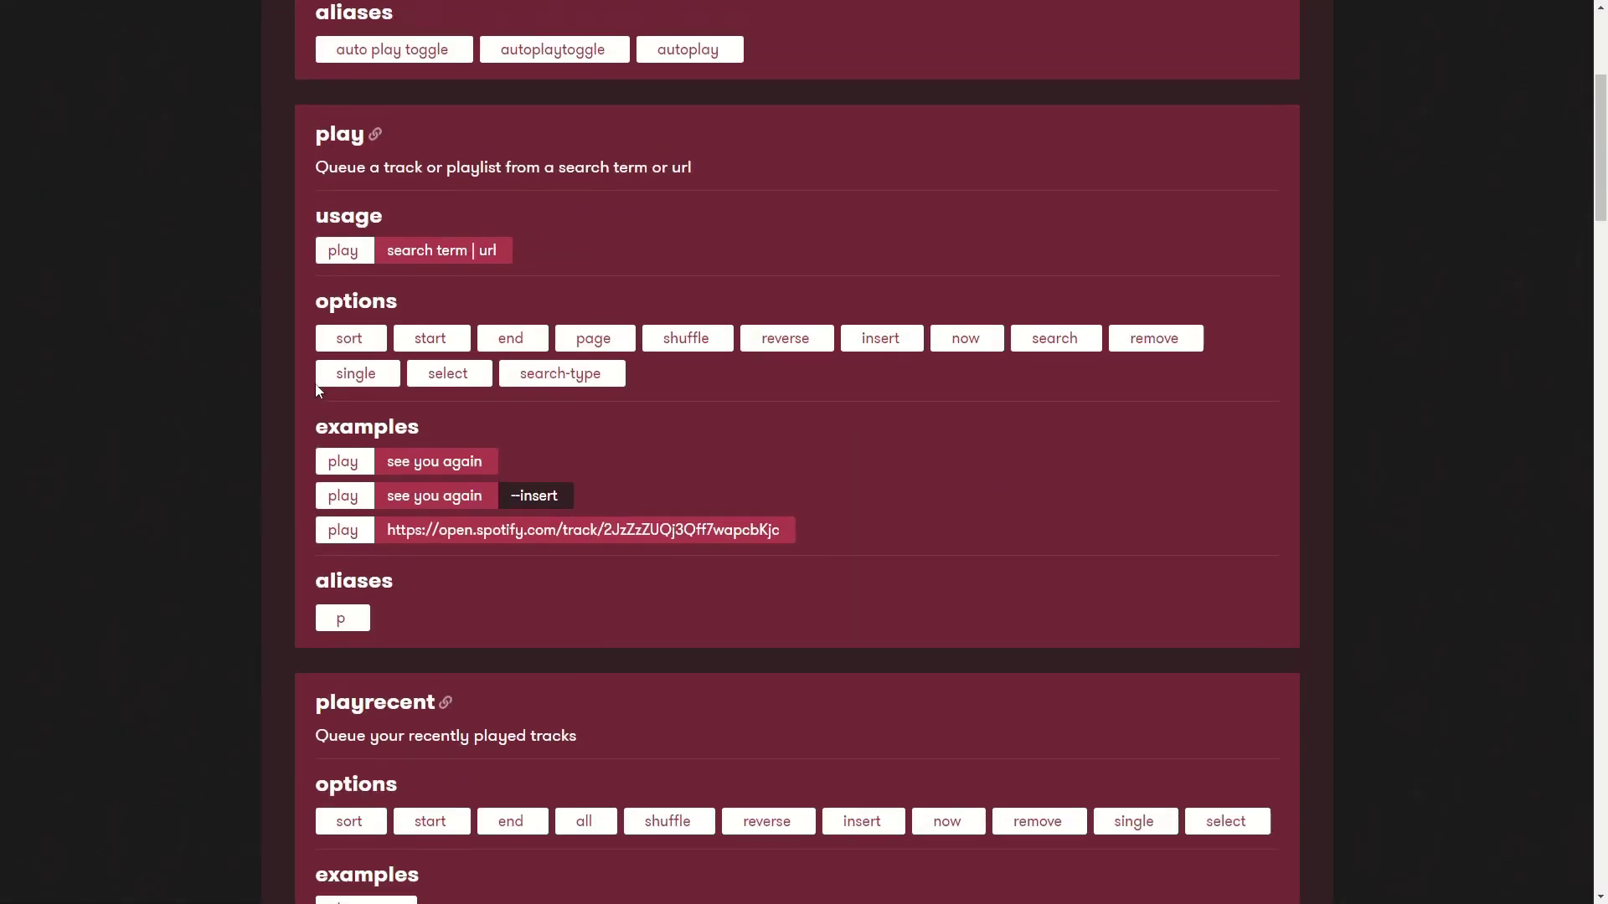
scroll(285, 358, "down", 4)
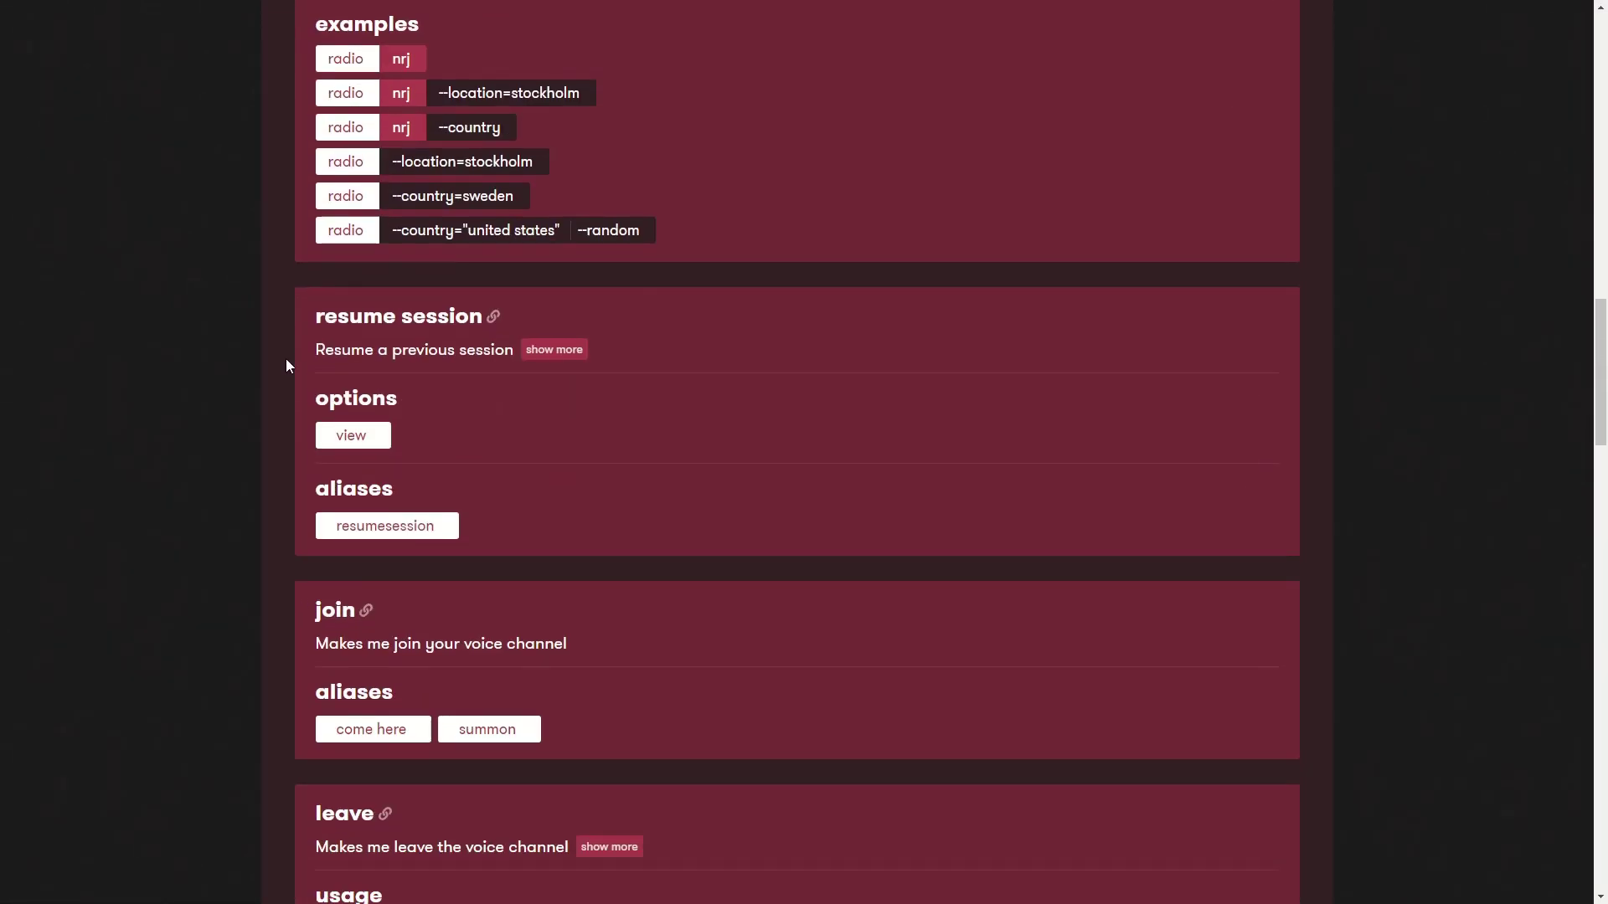
scroll(318, 339, "down", 5)
scroll(318, 339, "down", 3)
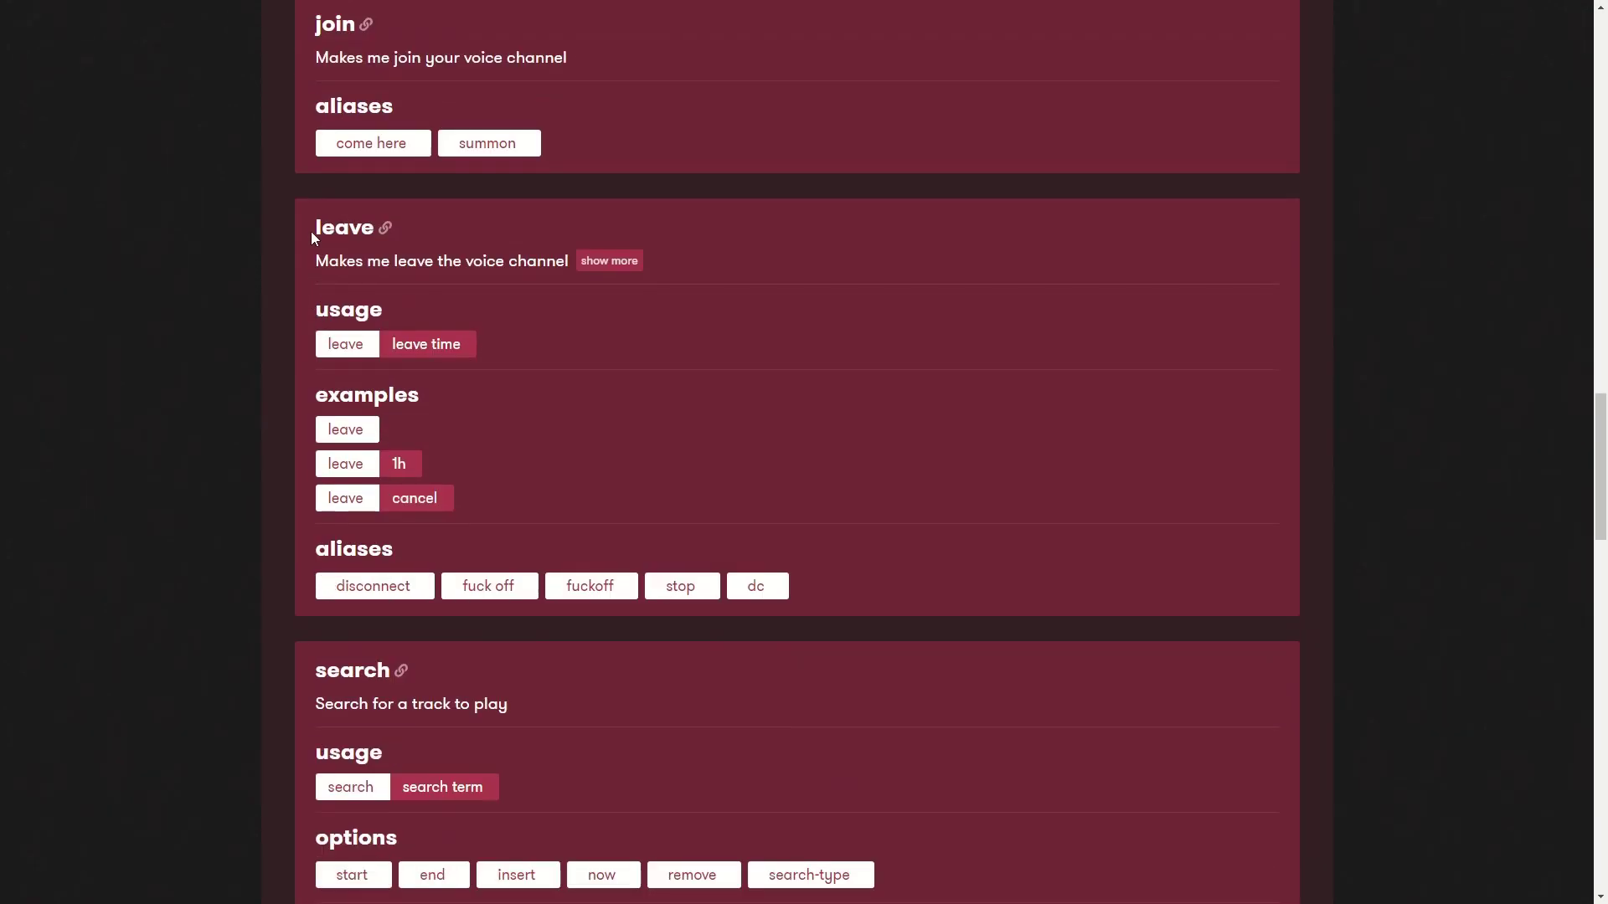
left_click_drag(310, 231, 376, 230)
left_click(324, 265)
- Filter the command list to the Track State category and look through its commands
scroll(295, 340, "down", 5)
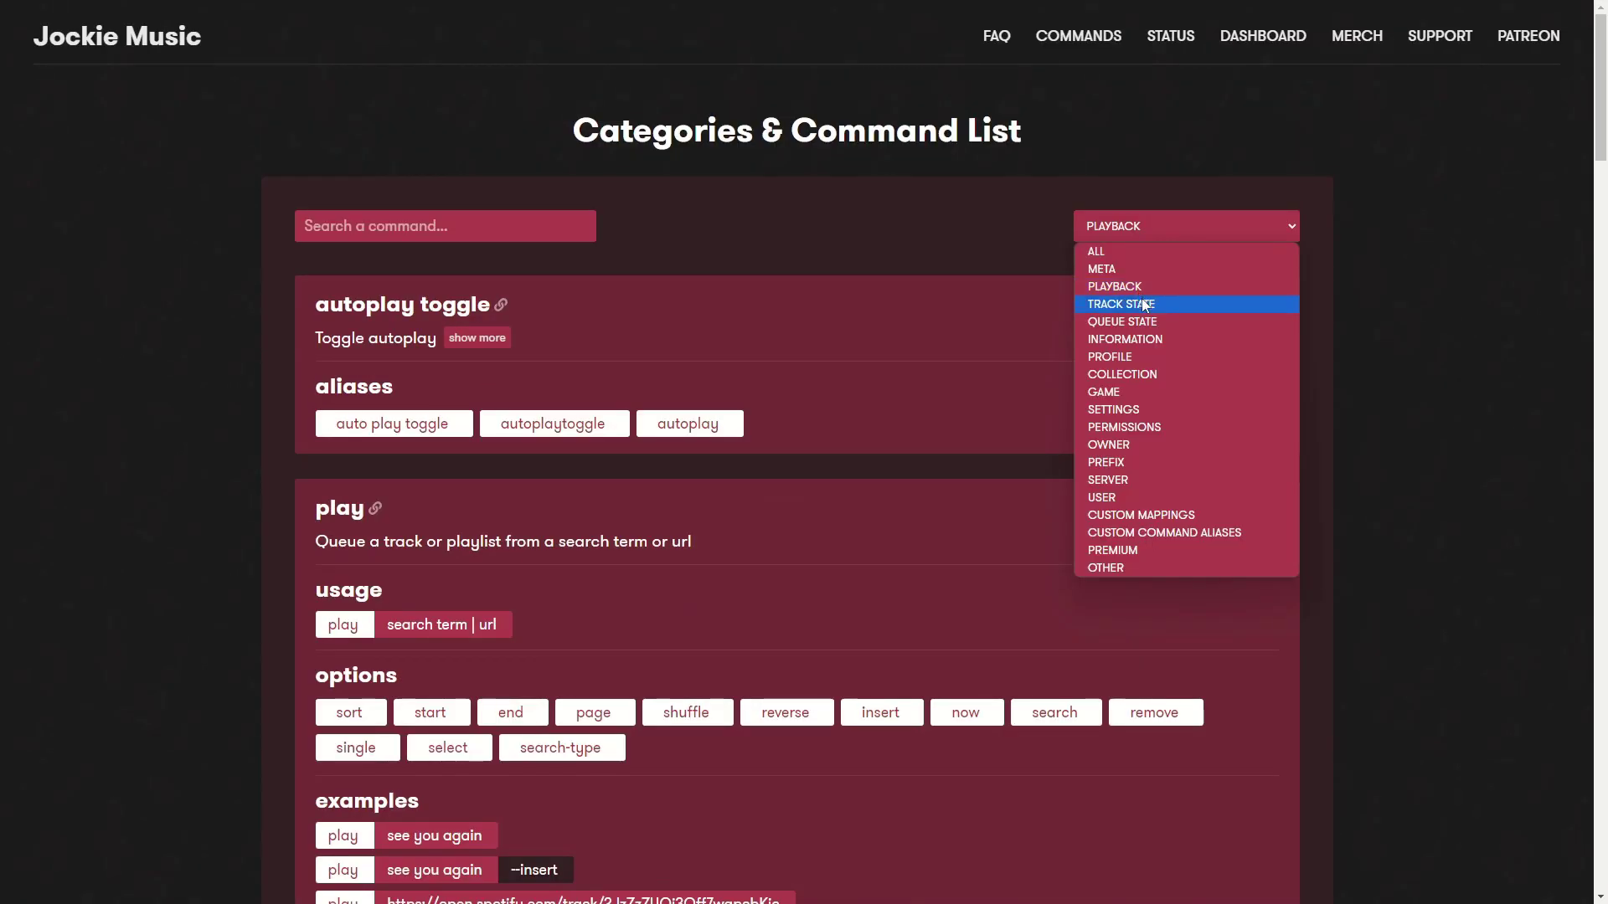
left_click(1144, 304)
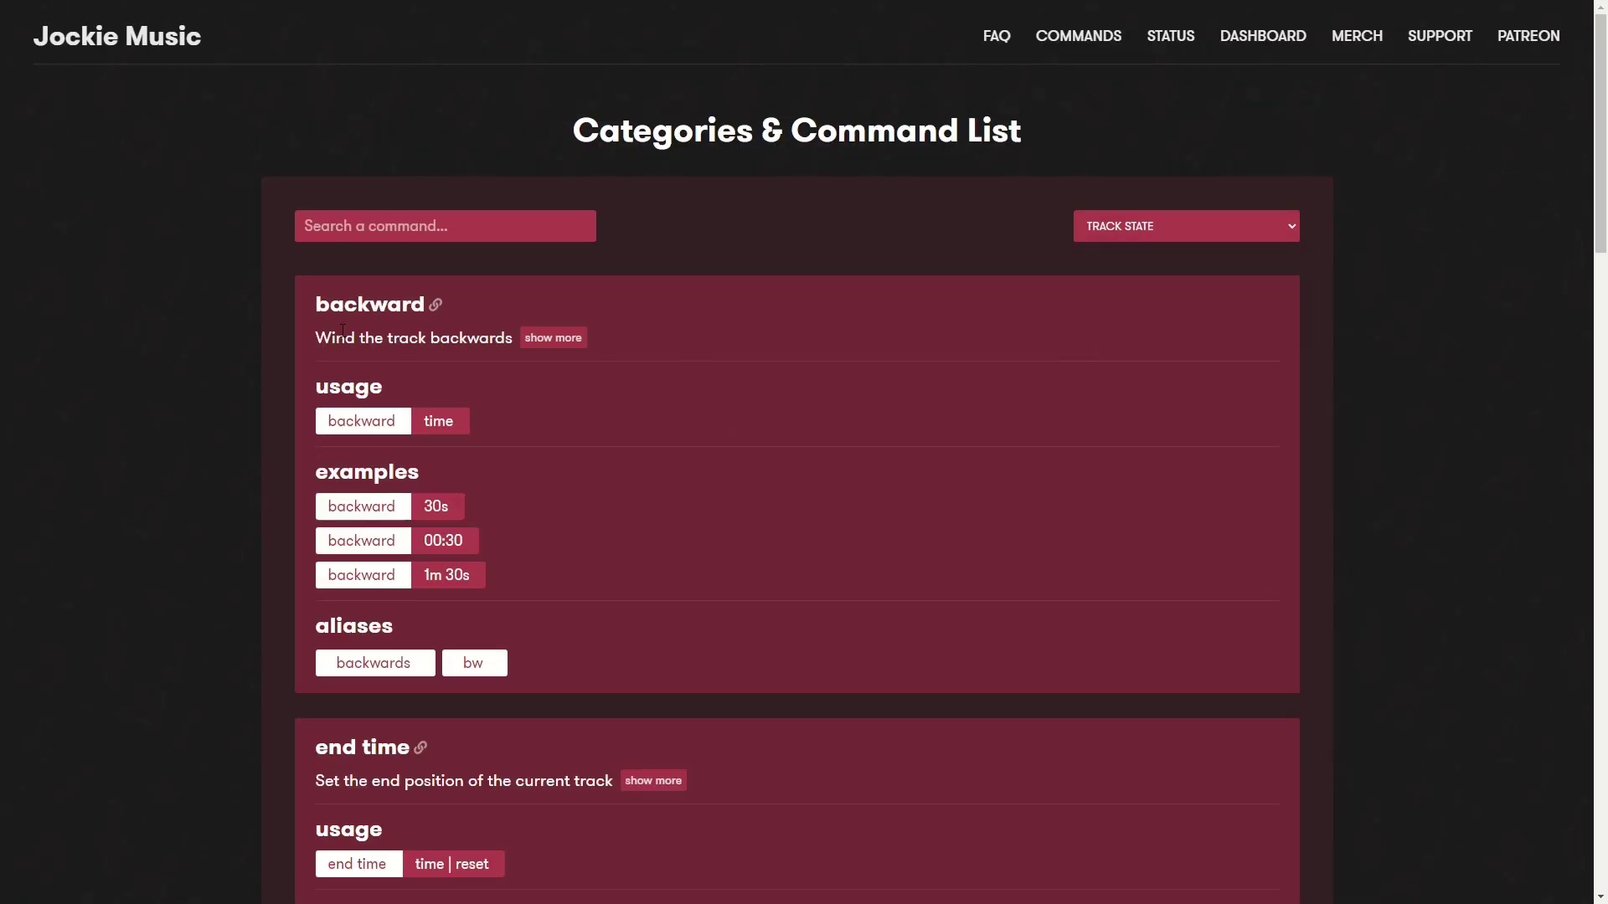
scroll(284, 377, "down", 12)
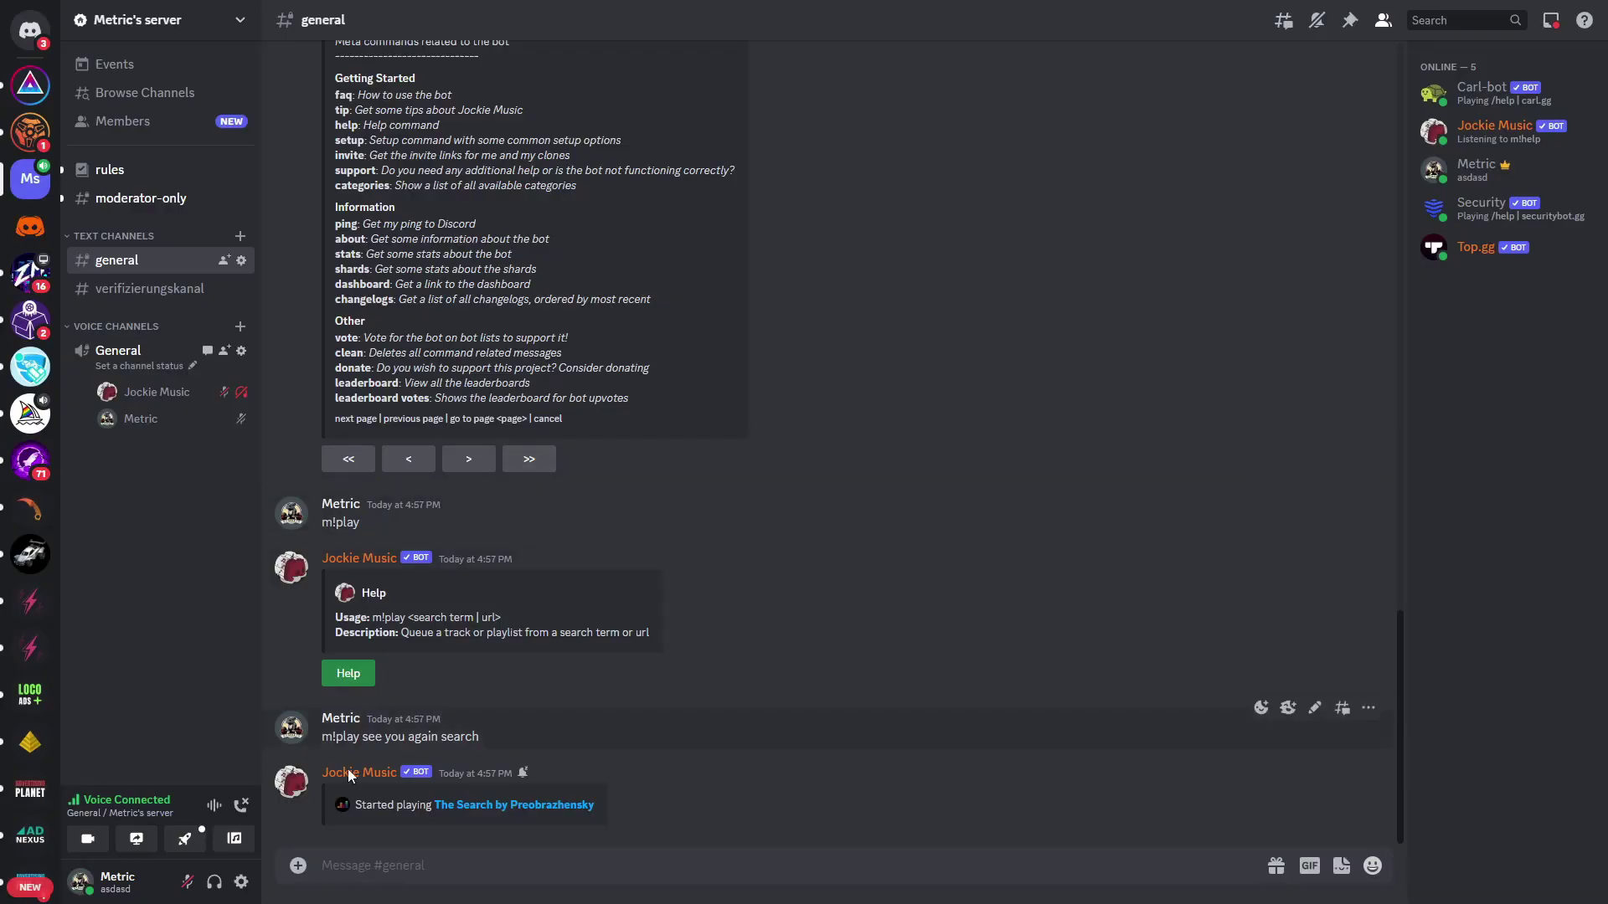
- In Discord, send m!pause in the general channel and check the pause position in the bot's reply
type("m!pause")
key("Return")
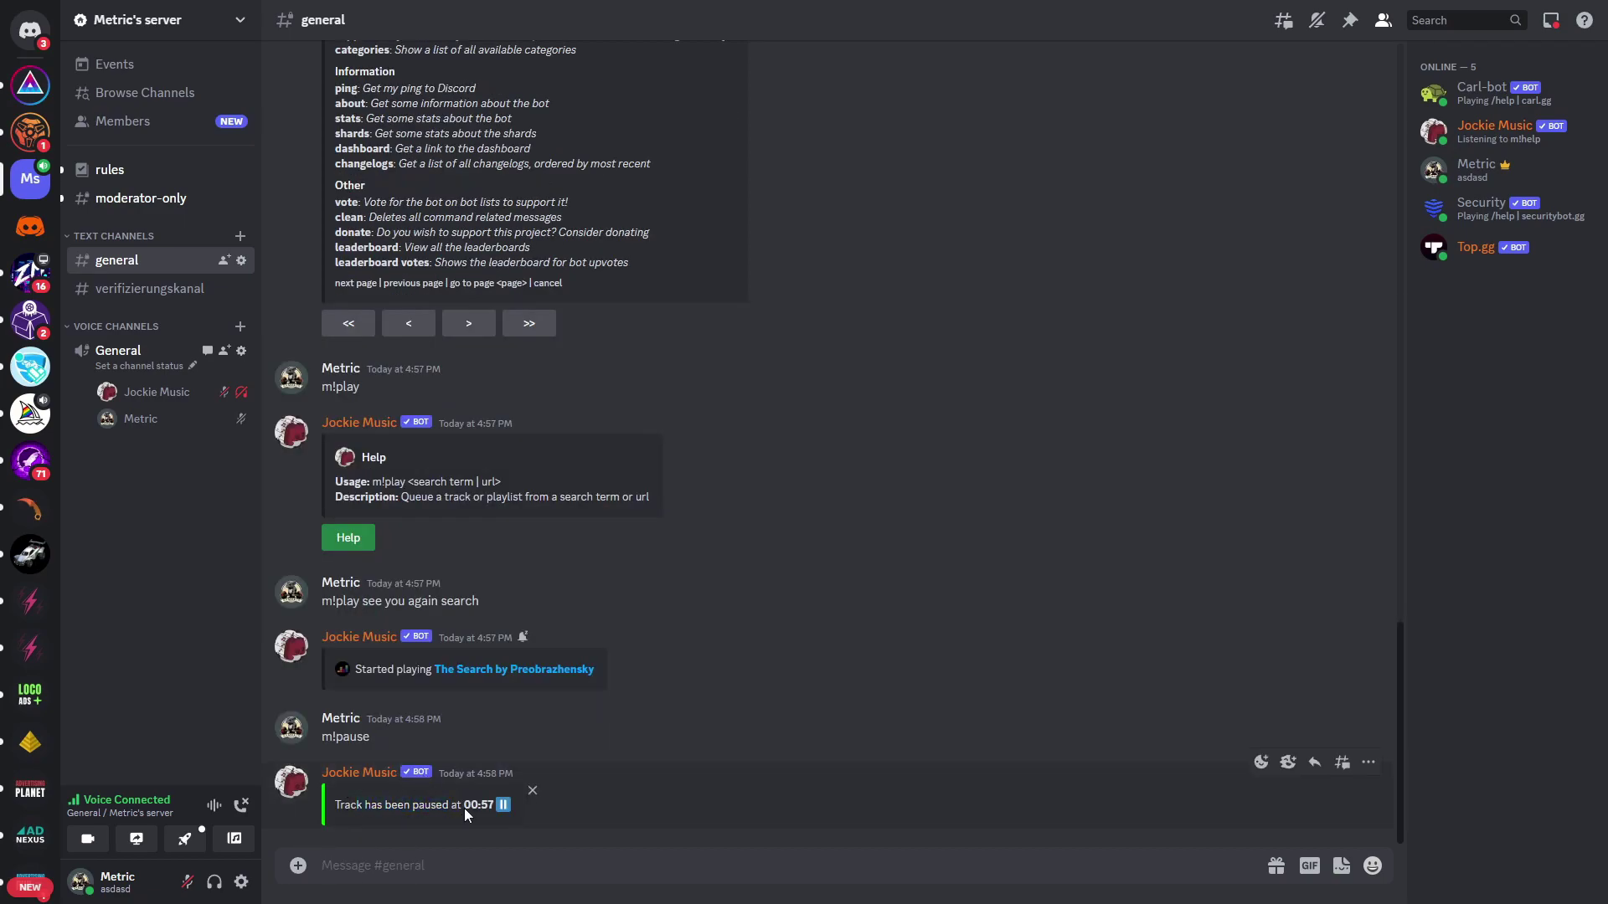
left_click_drag(463, 805, 490, 802)
left_click(490, 802)
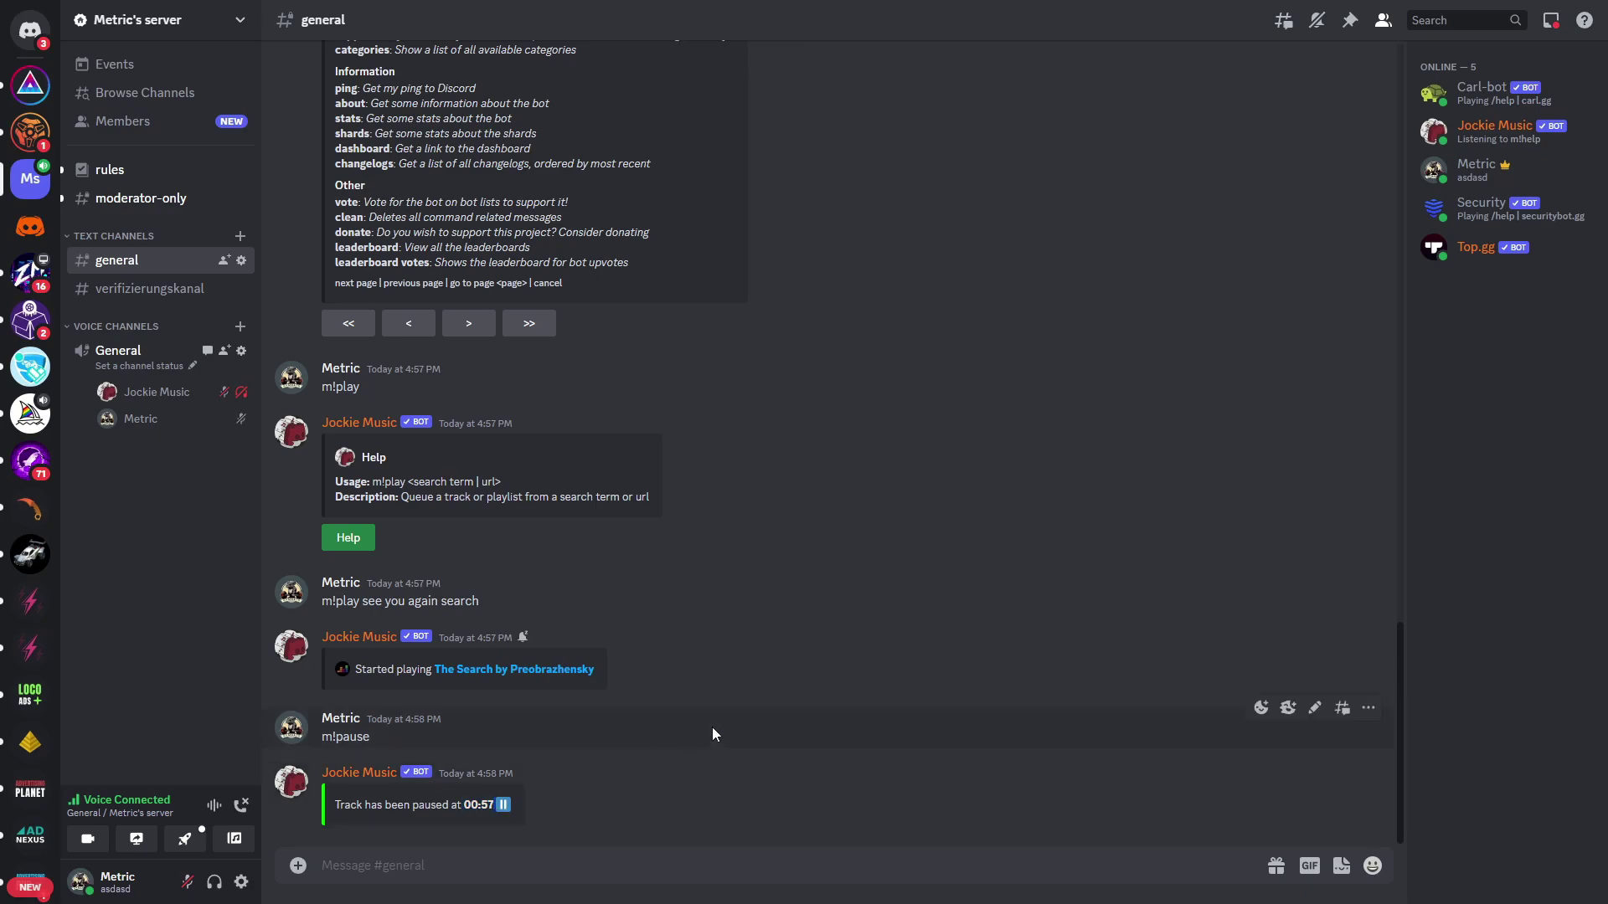
- Unmute the Jockie Music bot in the voice channel and send m!play without a search term in the general channel
right_click(186, 395)
left_click(243, 520)
type("m!play")
key("Return")
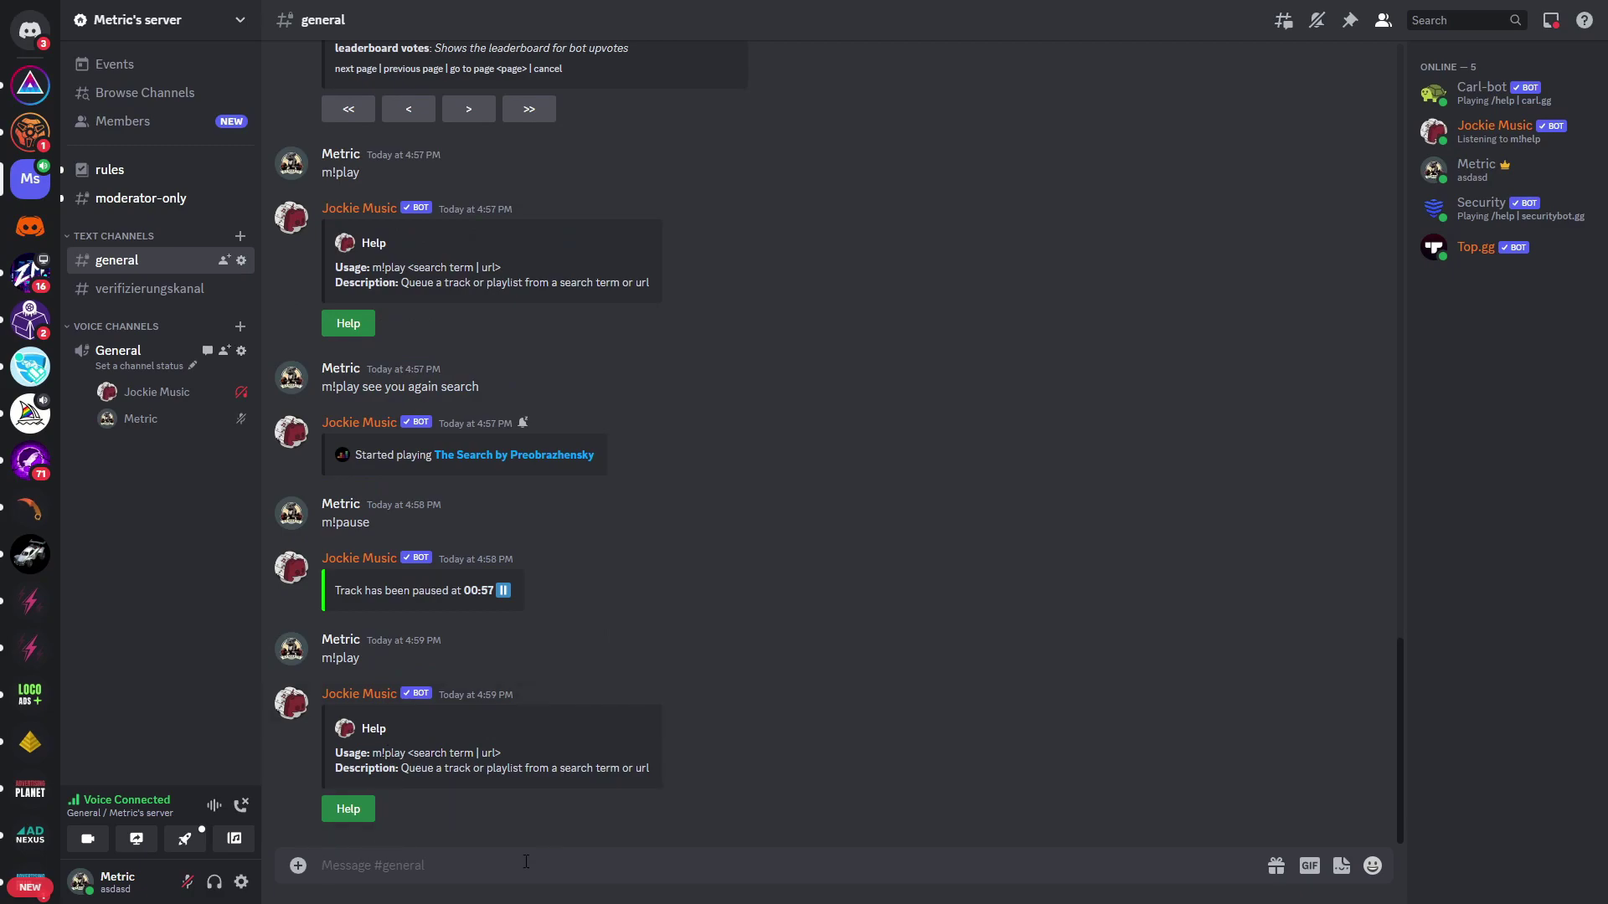
- Send m!resume in the general channel and check the bot's user options in the voice channel
type("m!resume")
key("Return")
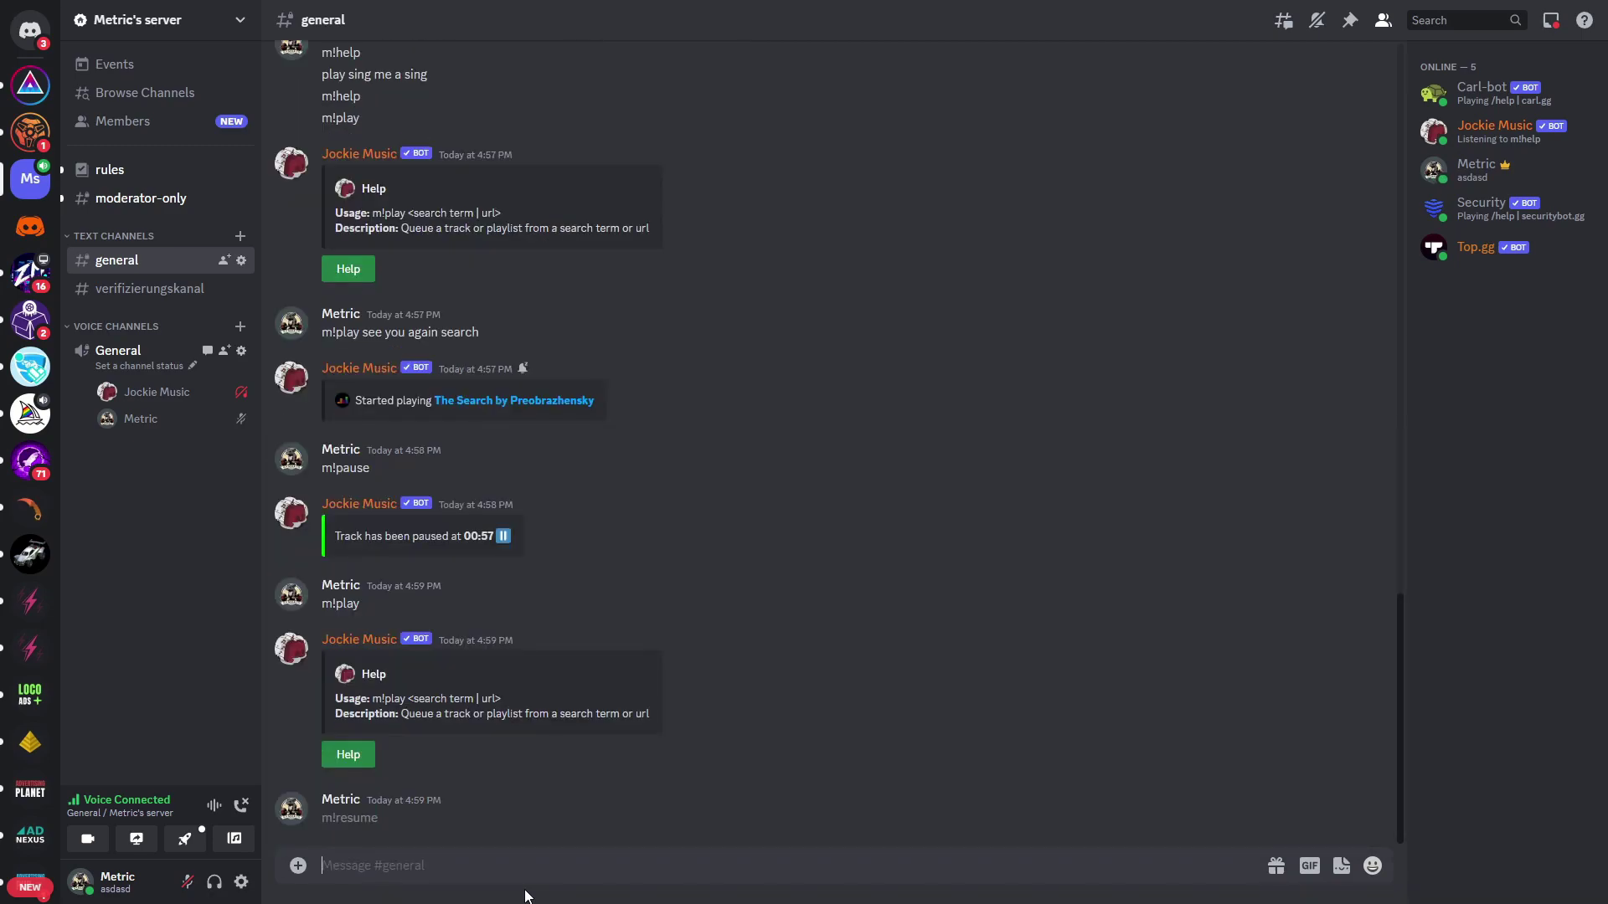
right_click(151, 392)
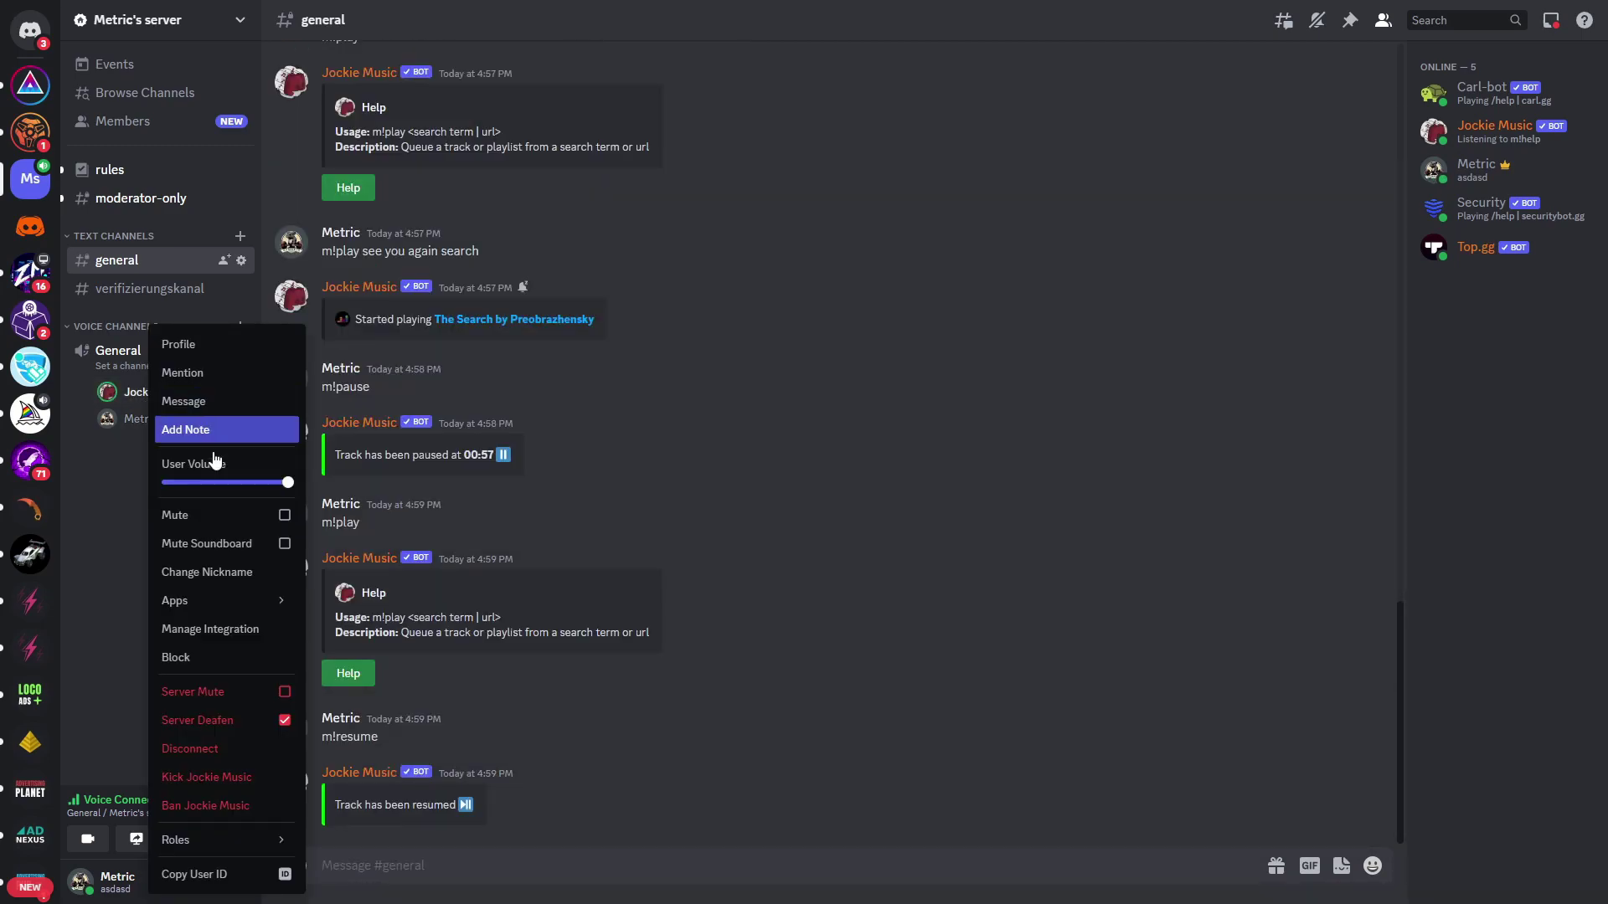
left_click(767, 658)
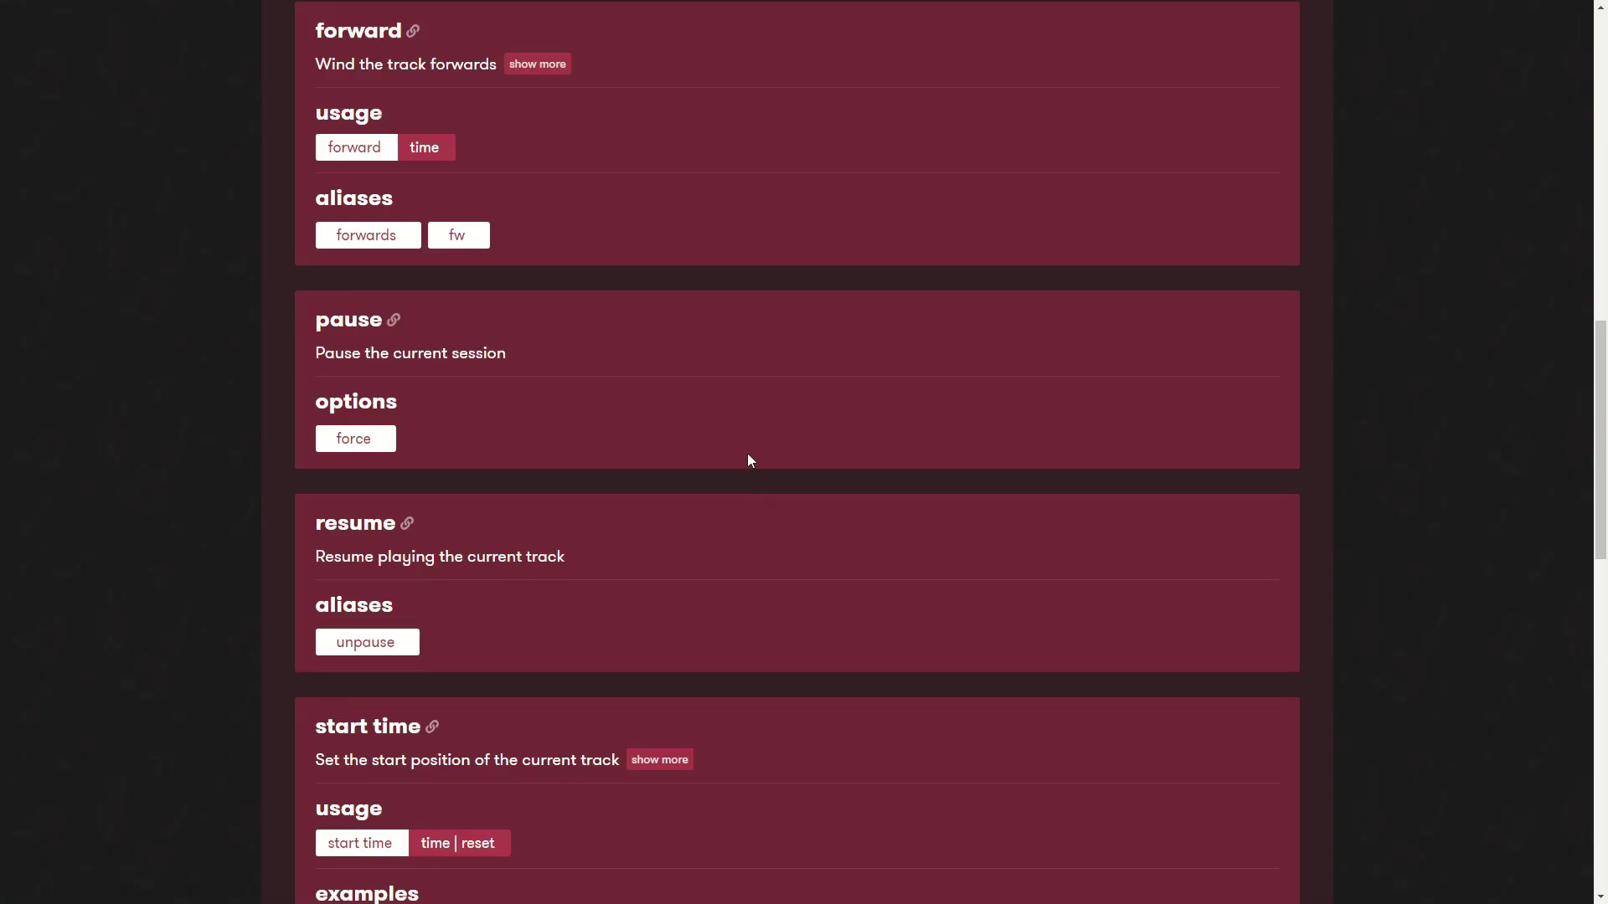
- On the Jockie Music website, open the FAQ and view the bot setup question and its prefix subquestion
scroll(747, 454, "up", 10)
left_click(134, 40)
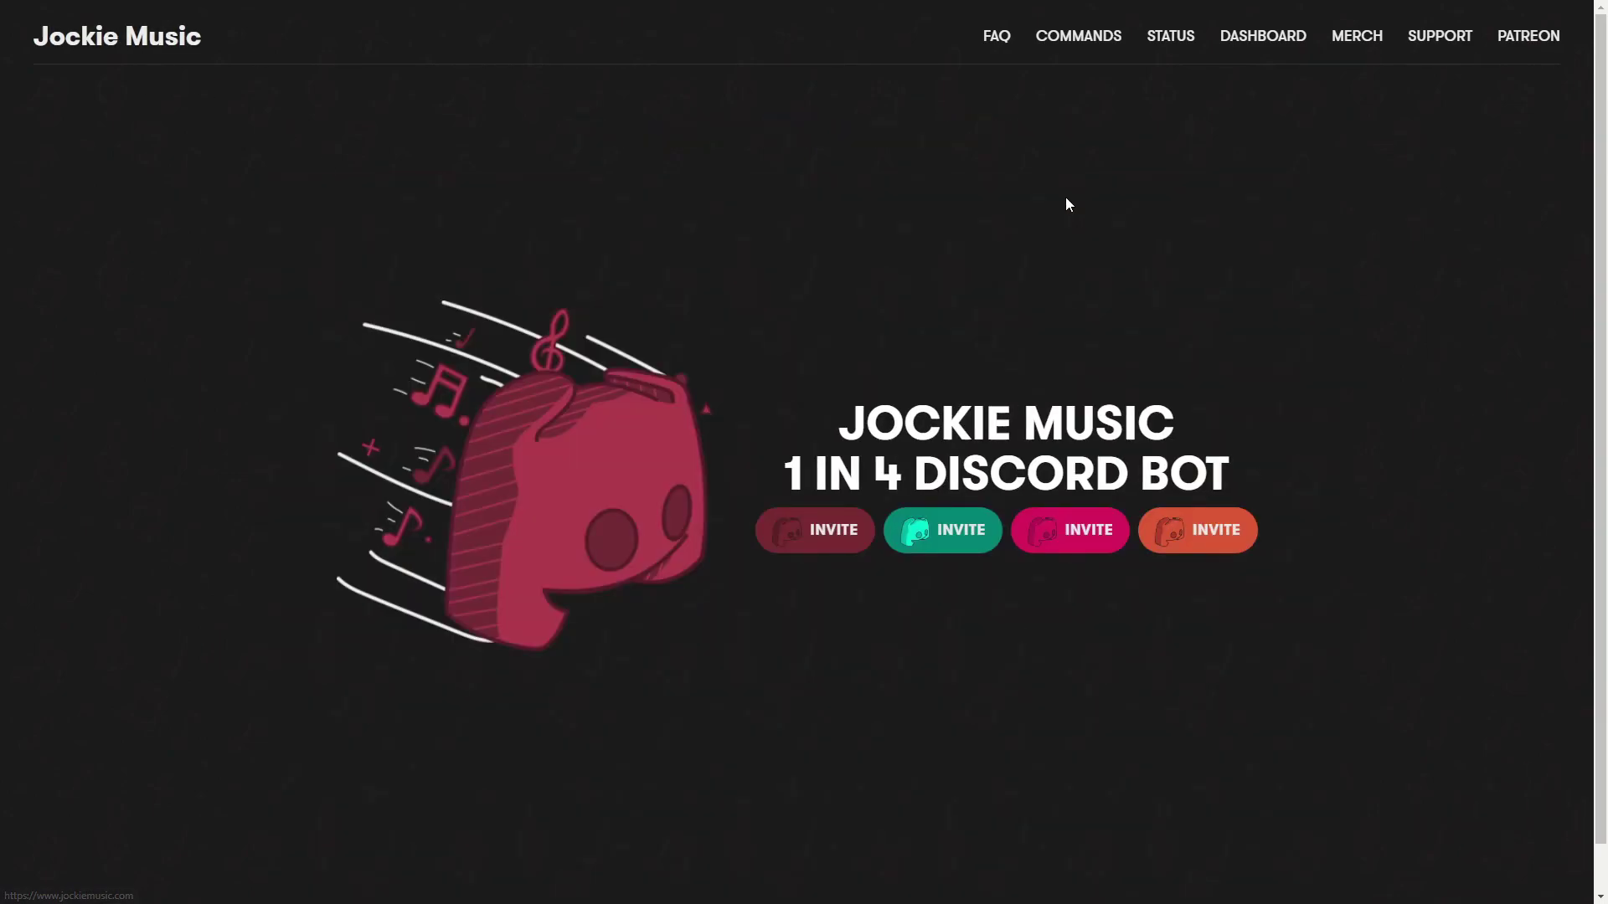
left_click(998, 37)
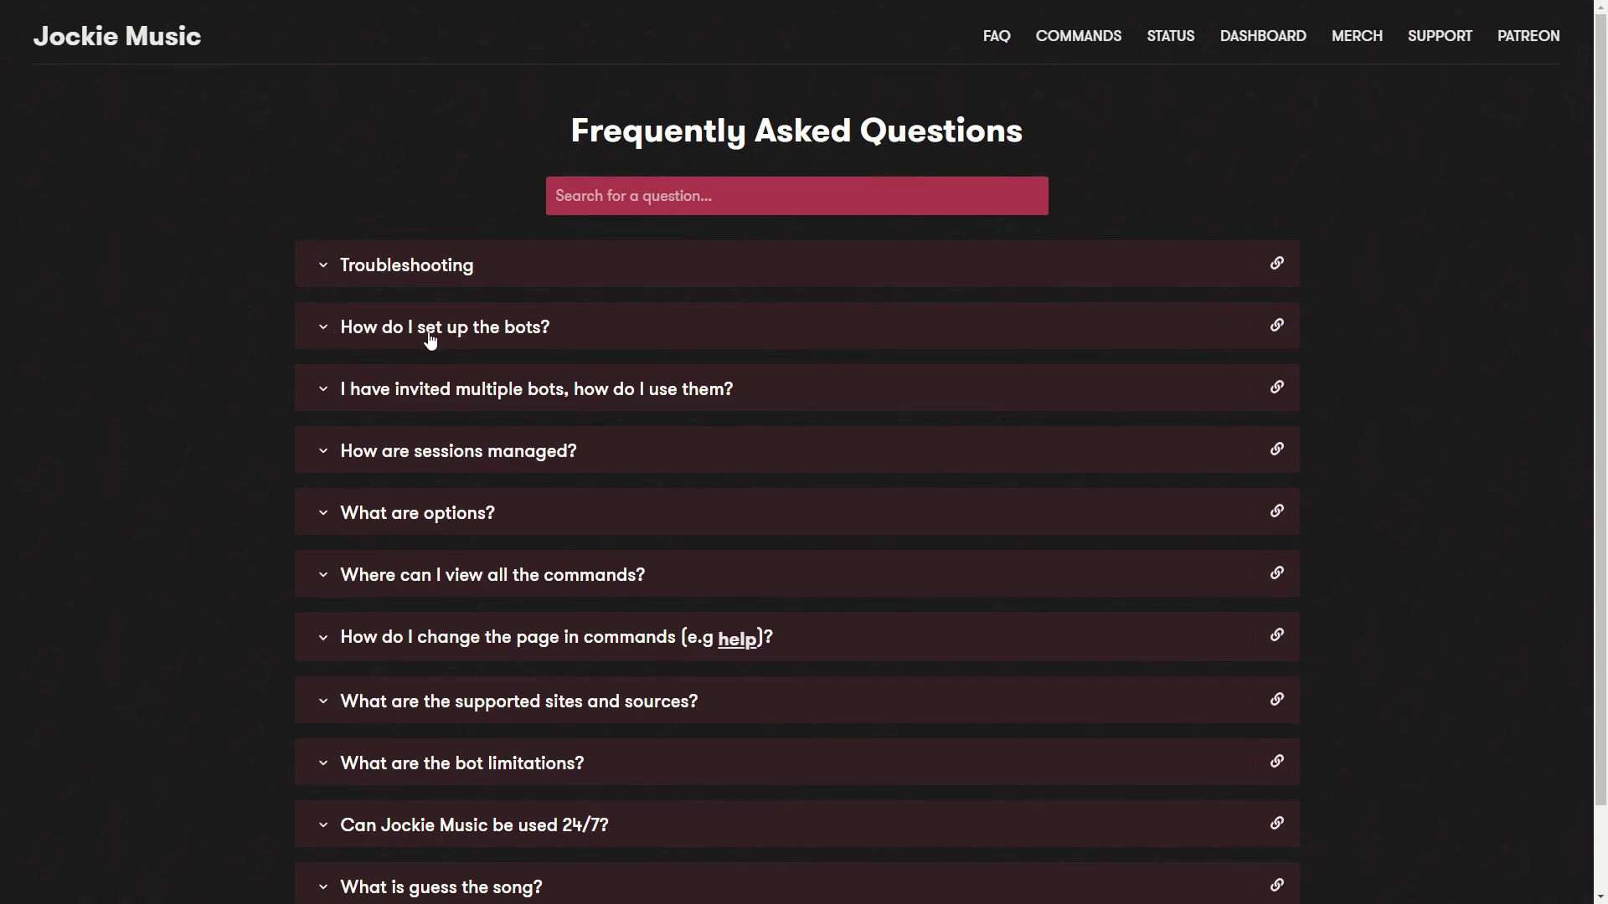
left_click(381, 333)
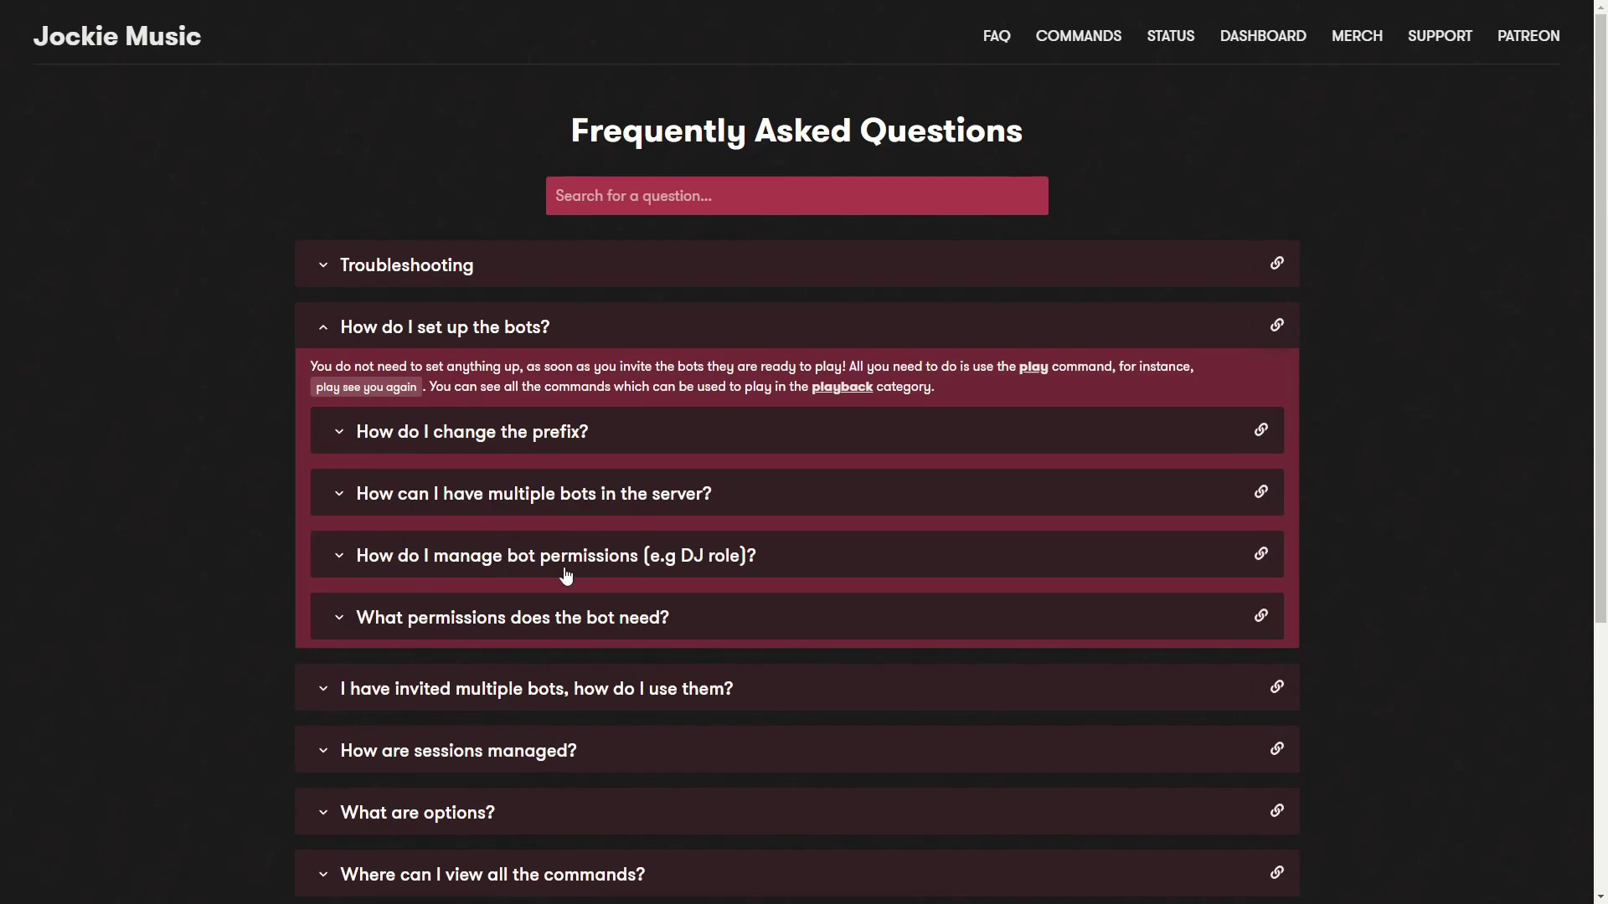
left_click(359, 436)
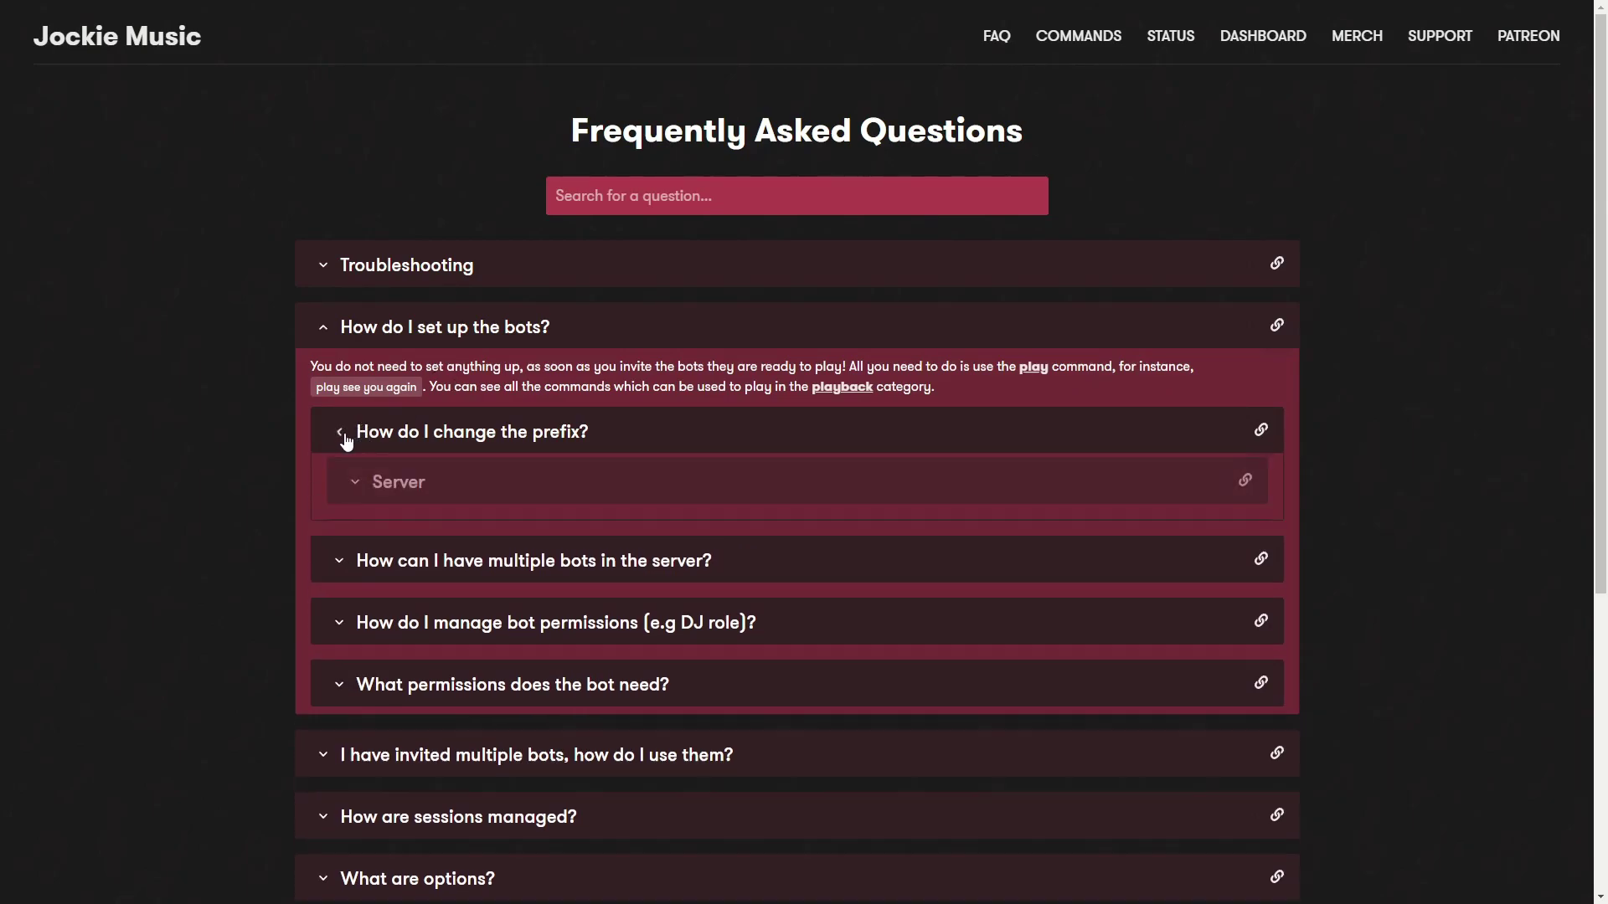
left_click(437, 440)
left_click(398, 330)
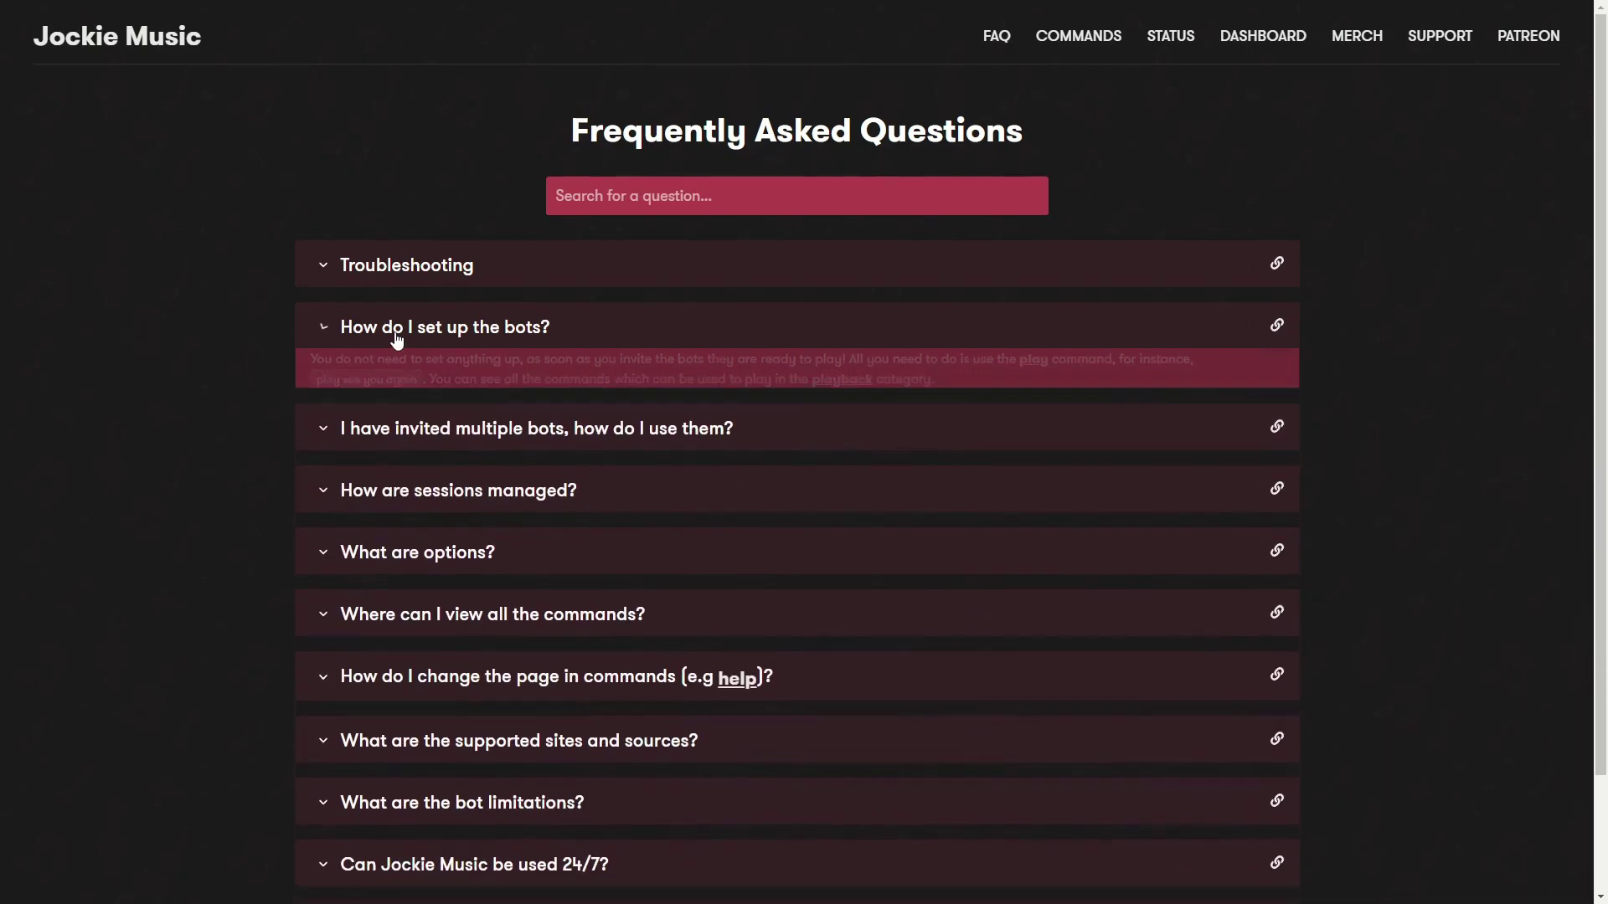
- Look through the remaining FAQ questions and read the answer to "Can Jockie Music be used 24/7?"
scroll(237, 367, "down", 2)
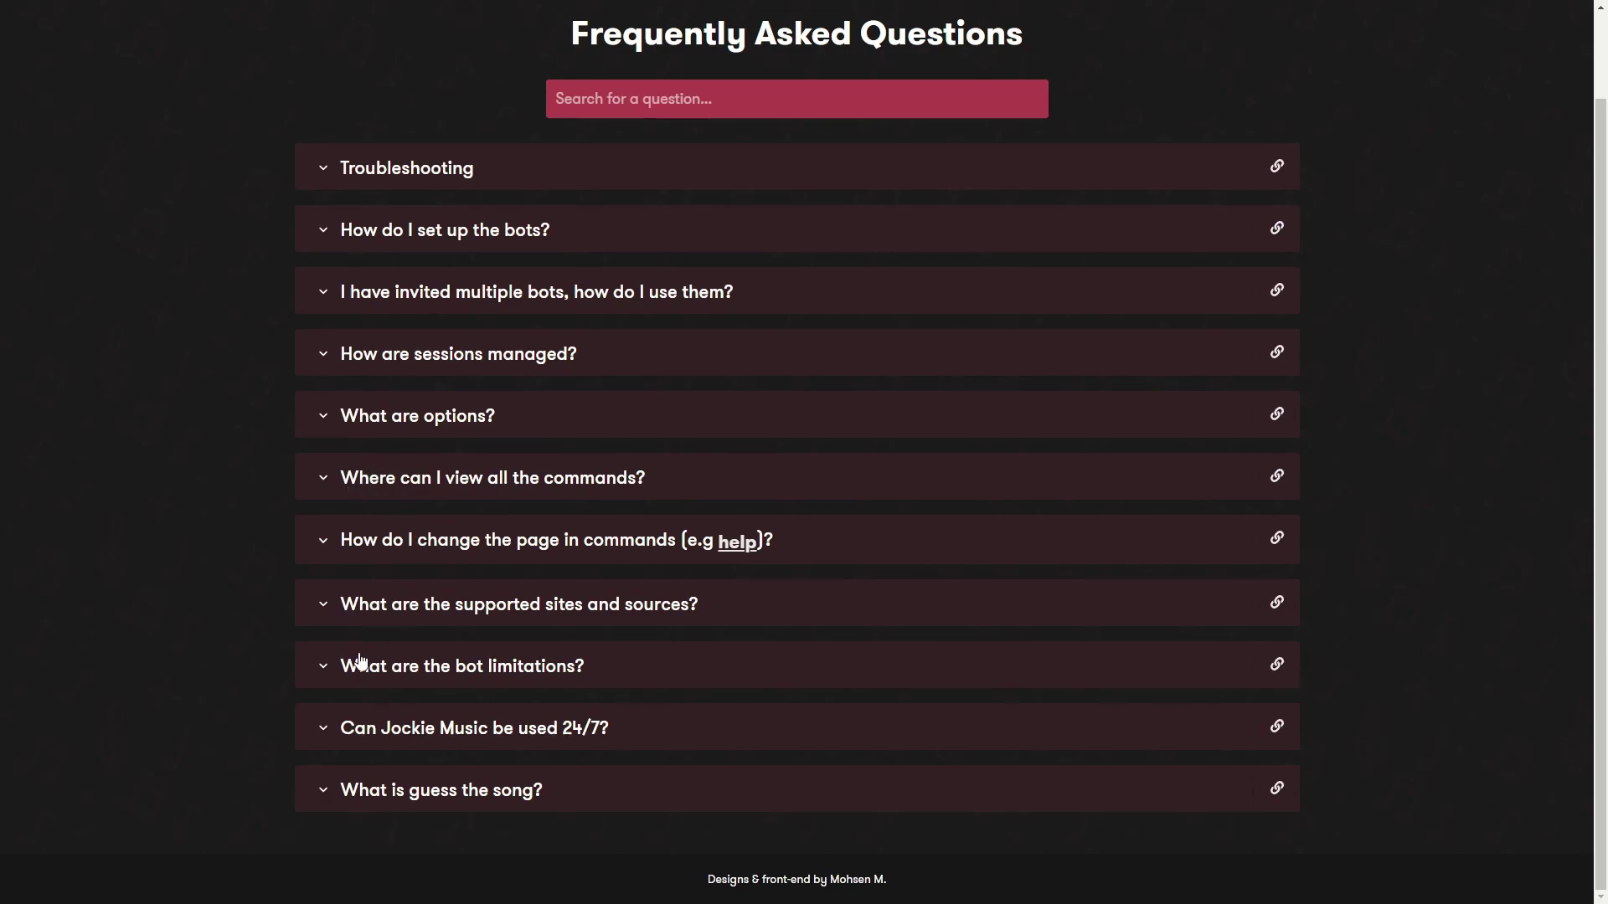
scroll(736, 385, "up", 1)
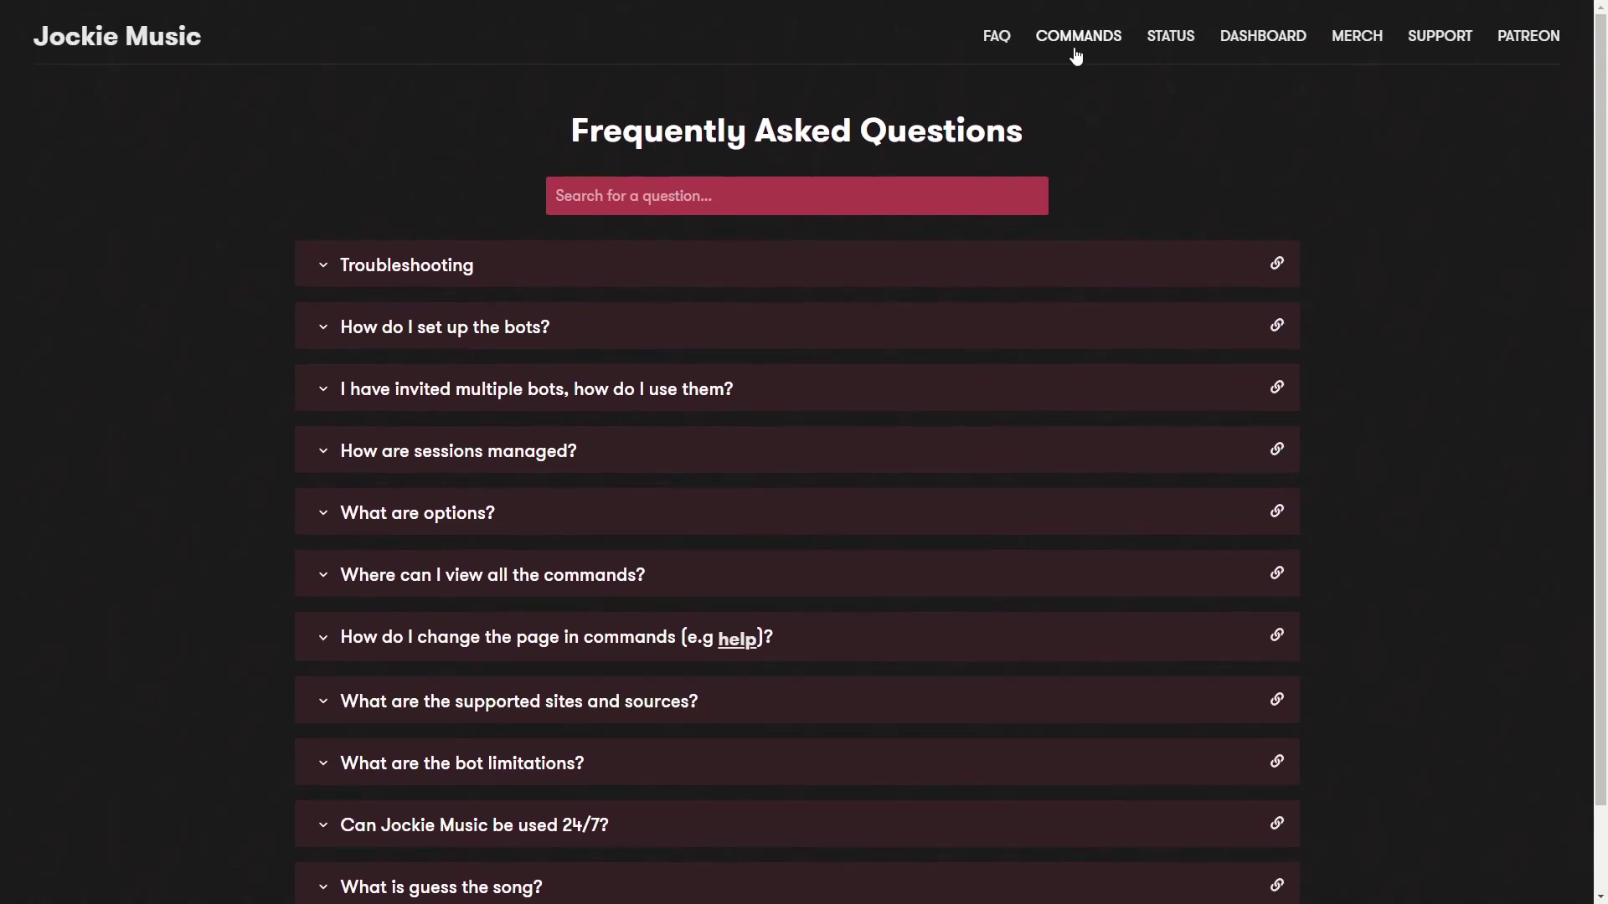
scroll(726, 405, "down", 1)
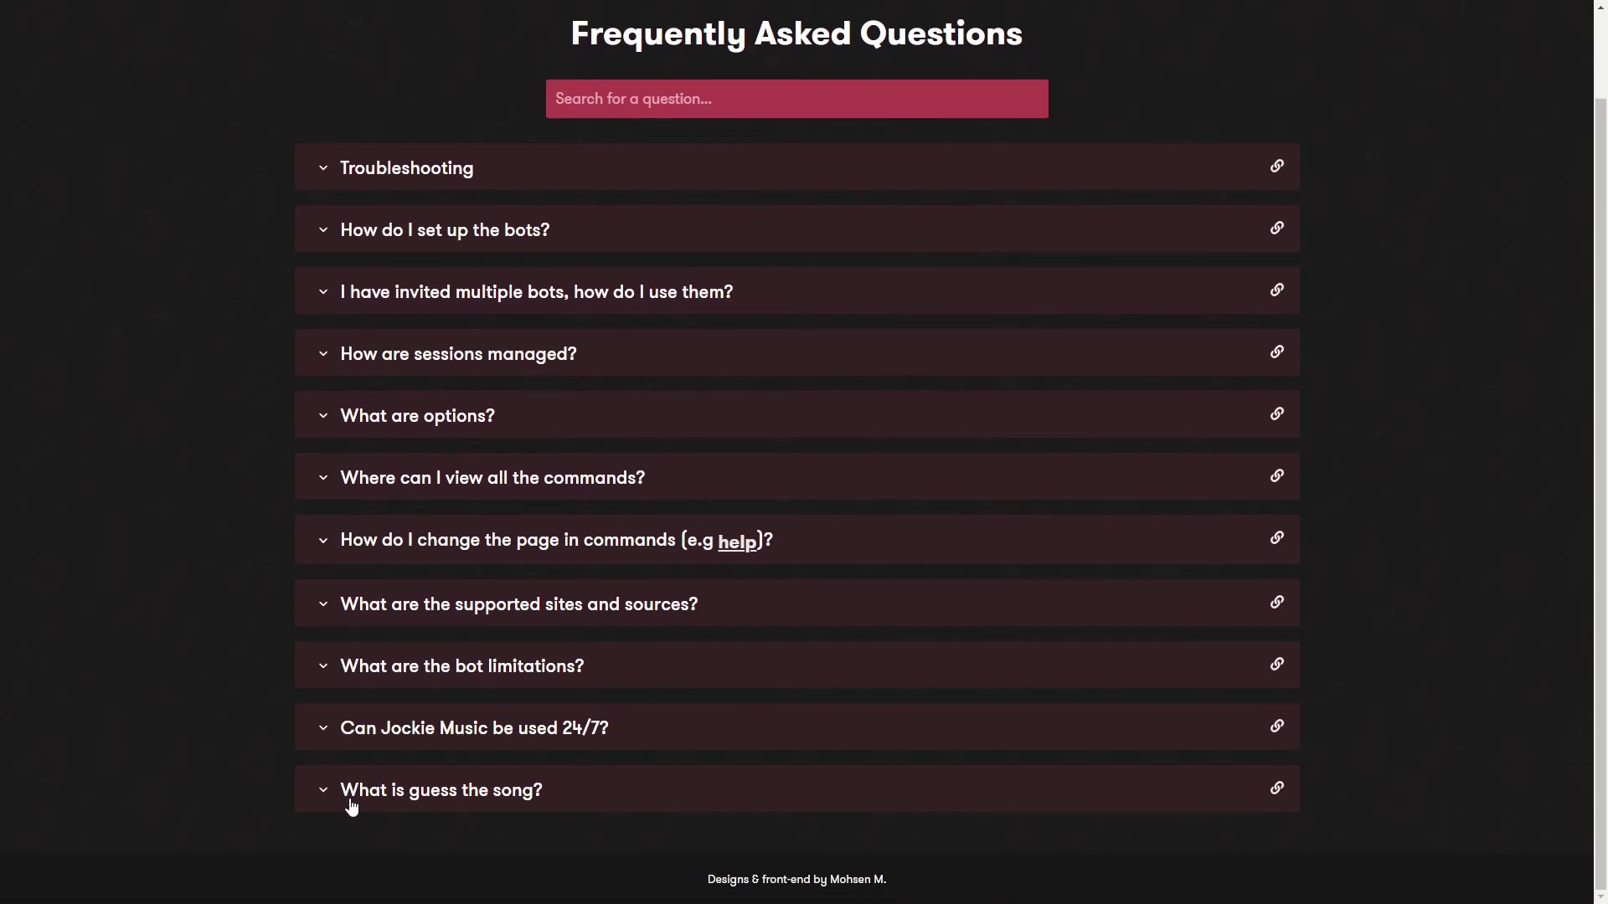
left_click(427, 744)
scroll(452, 632, "up", 1)
scroll(452, 460, "down", 1)
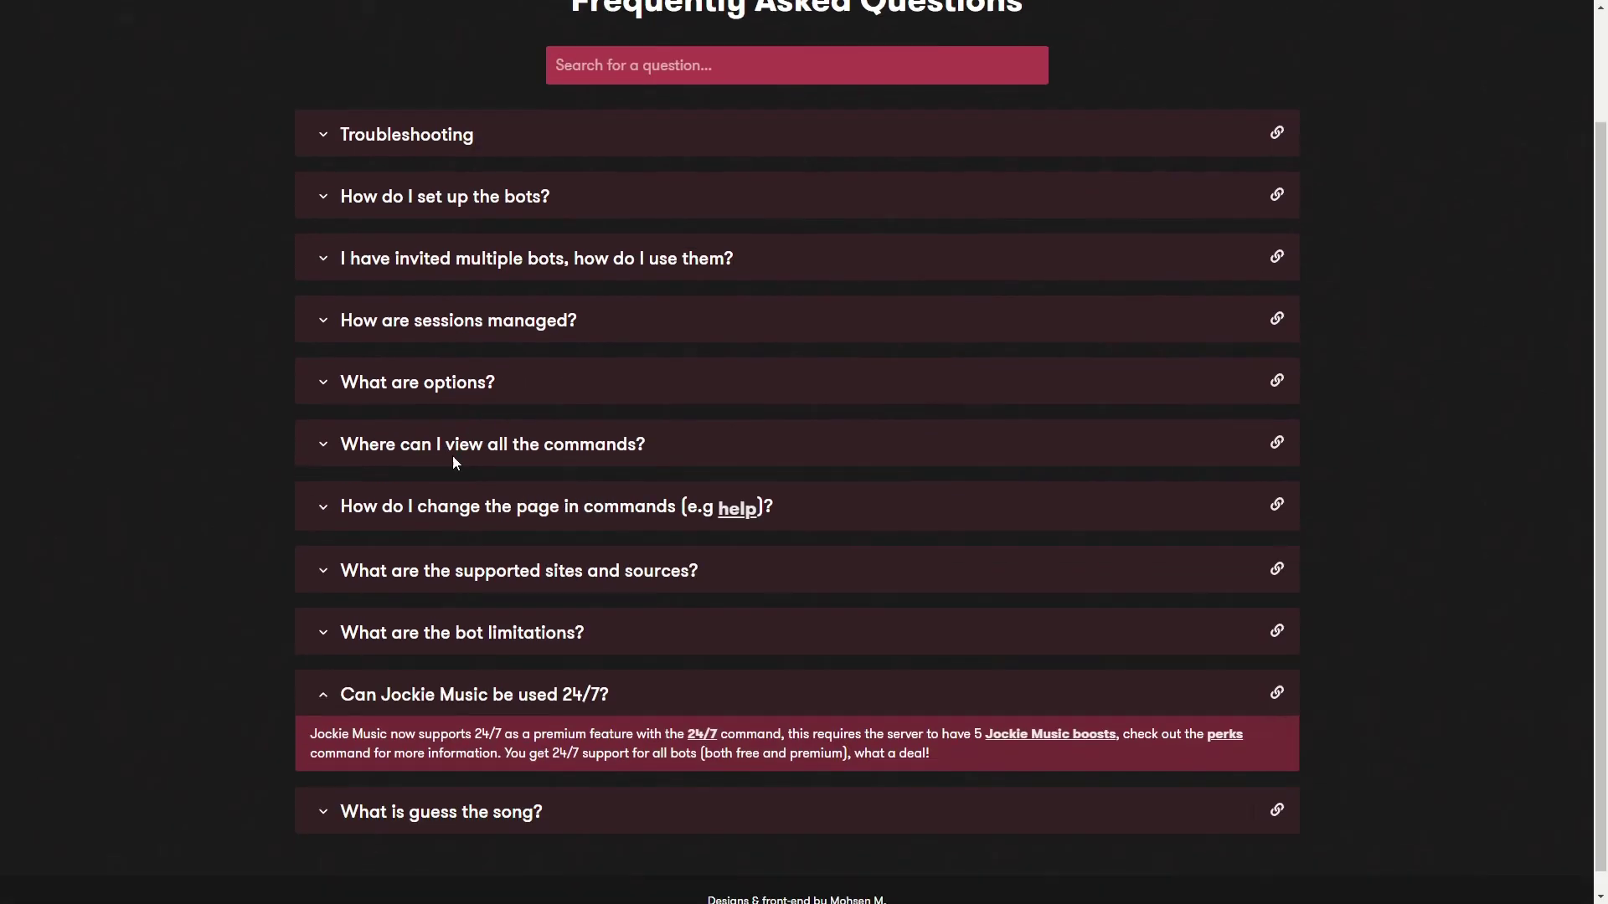
scroll(511, 410, "up", 2)
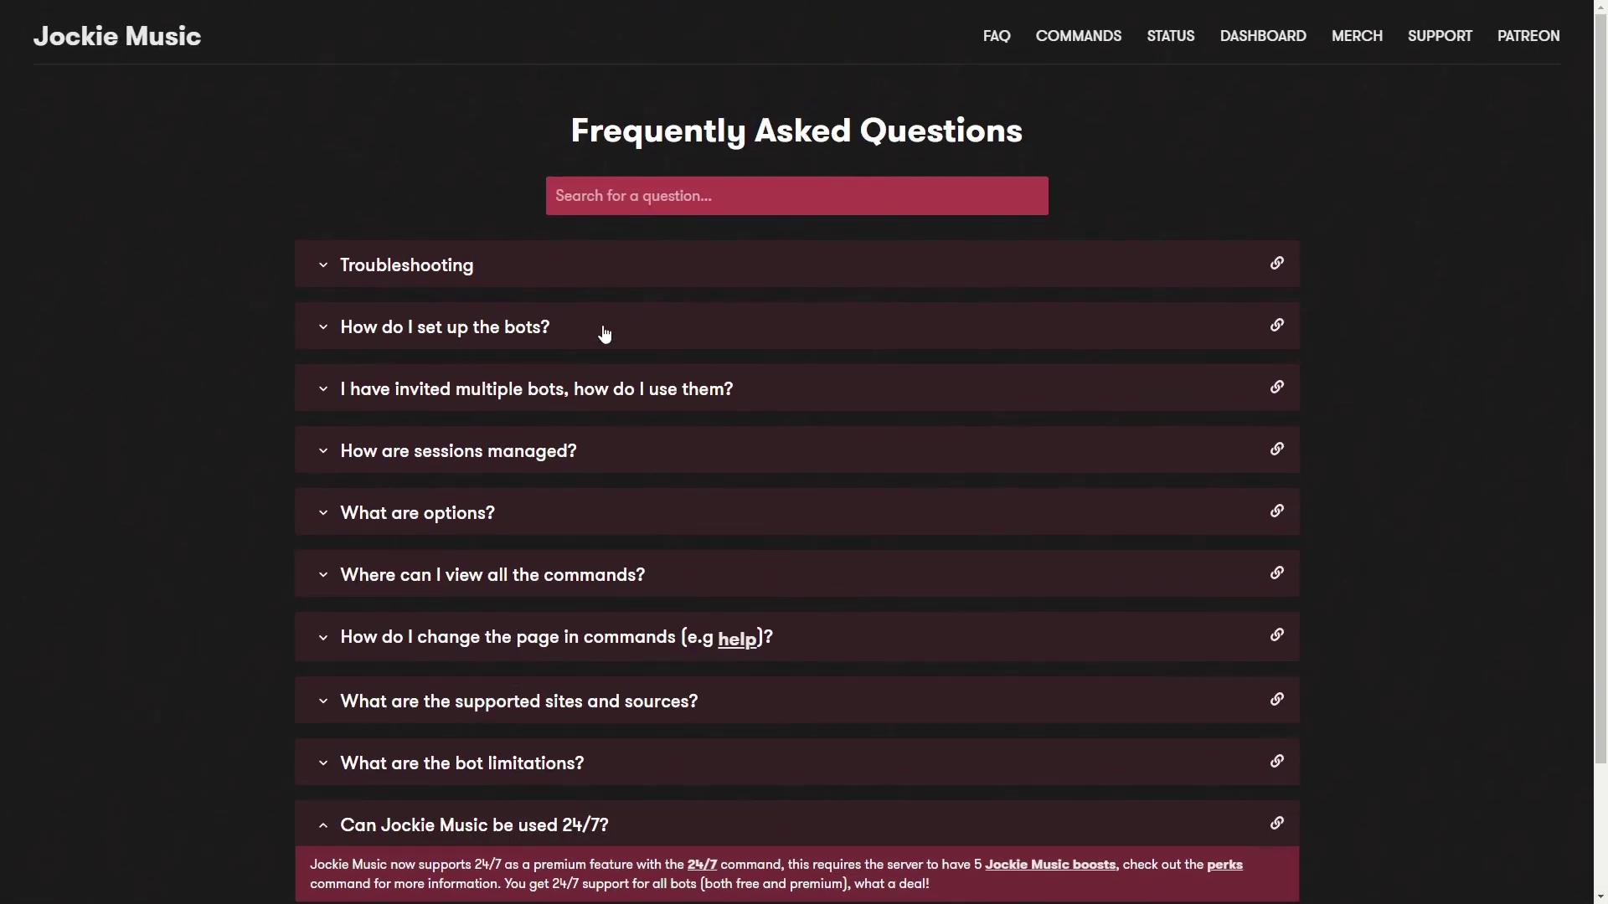
- Return to the website's command list and skim the commands of all categories
left_click(1075, 36)
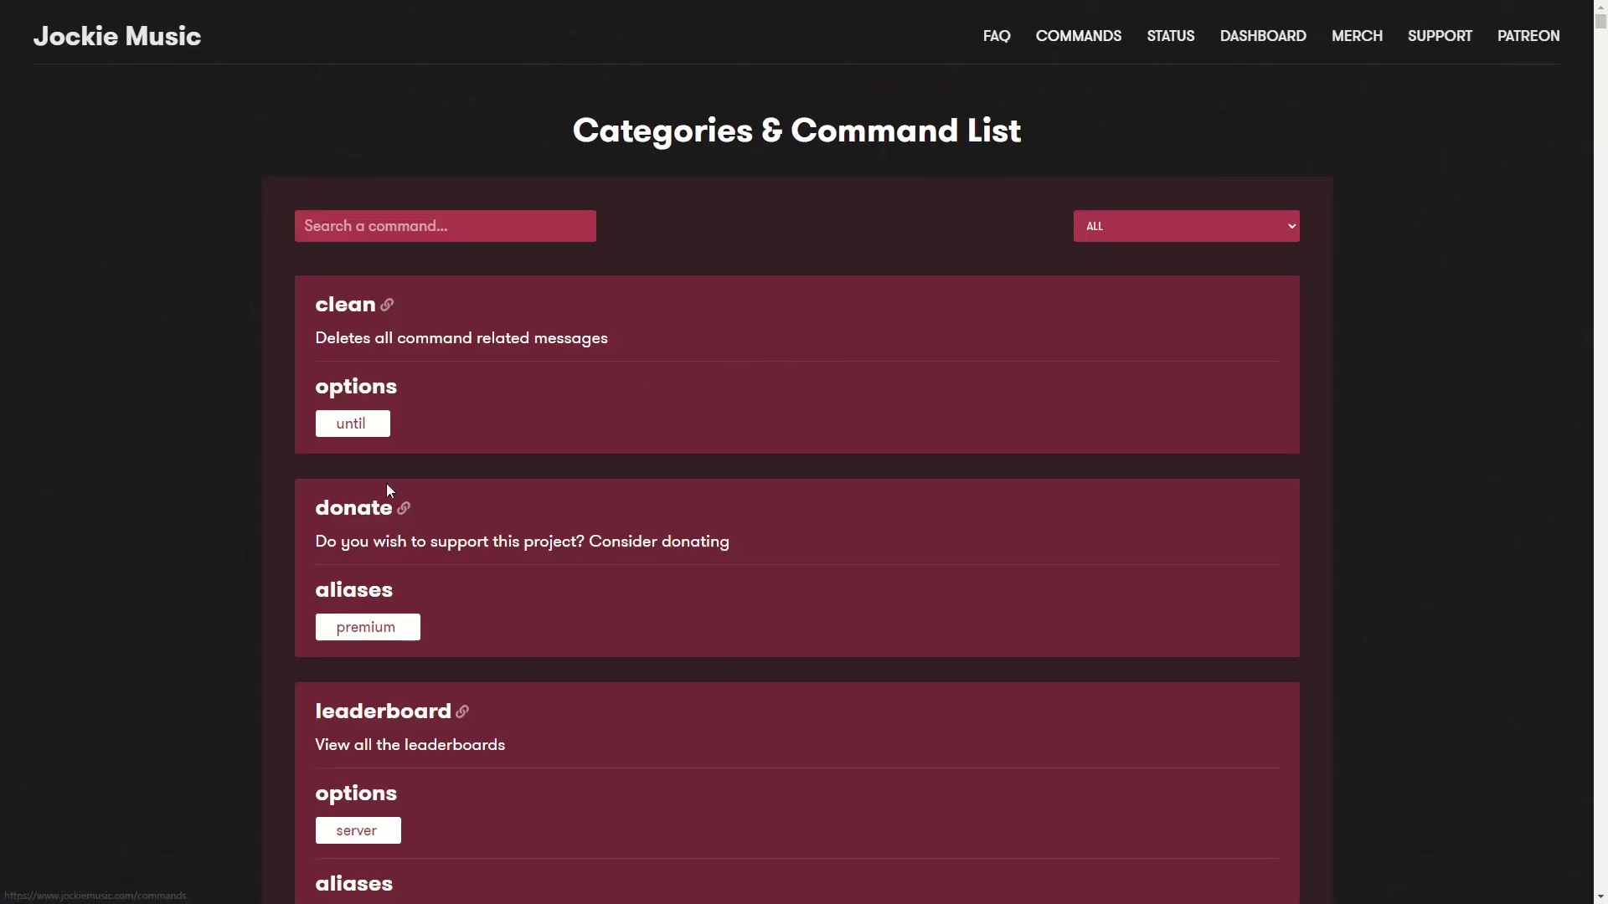
scroll(754, 384, "down", 2)
scroll(1126, 281, "up", 2)
- Open the bot dashboard and examine the statistics of the server with the Discord logo, including its charts and top commands
left_click(1264, 38)
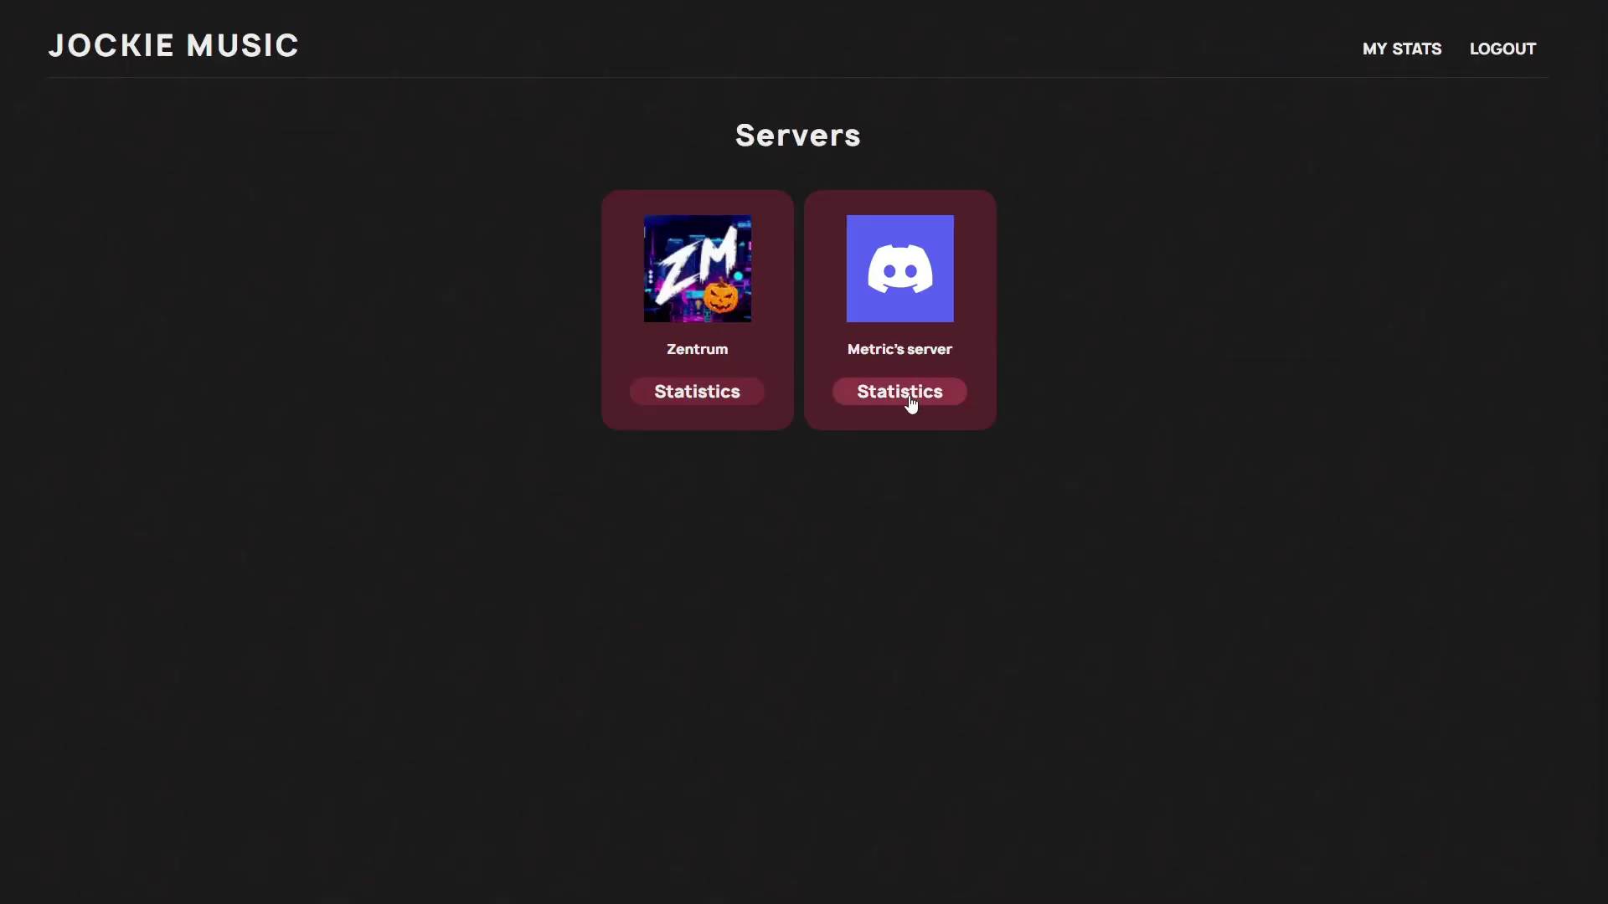
left_click(911, 404)
mouse_move(982, 381)
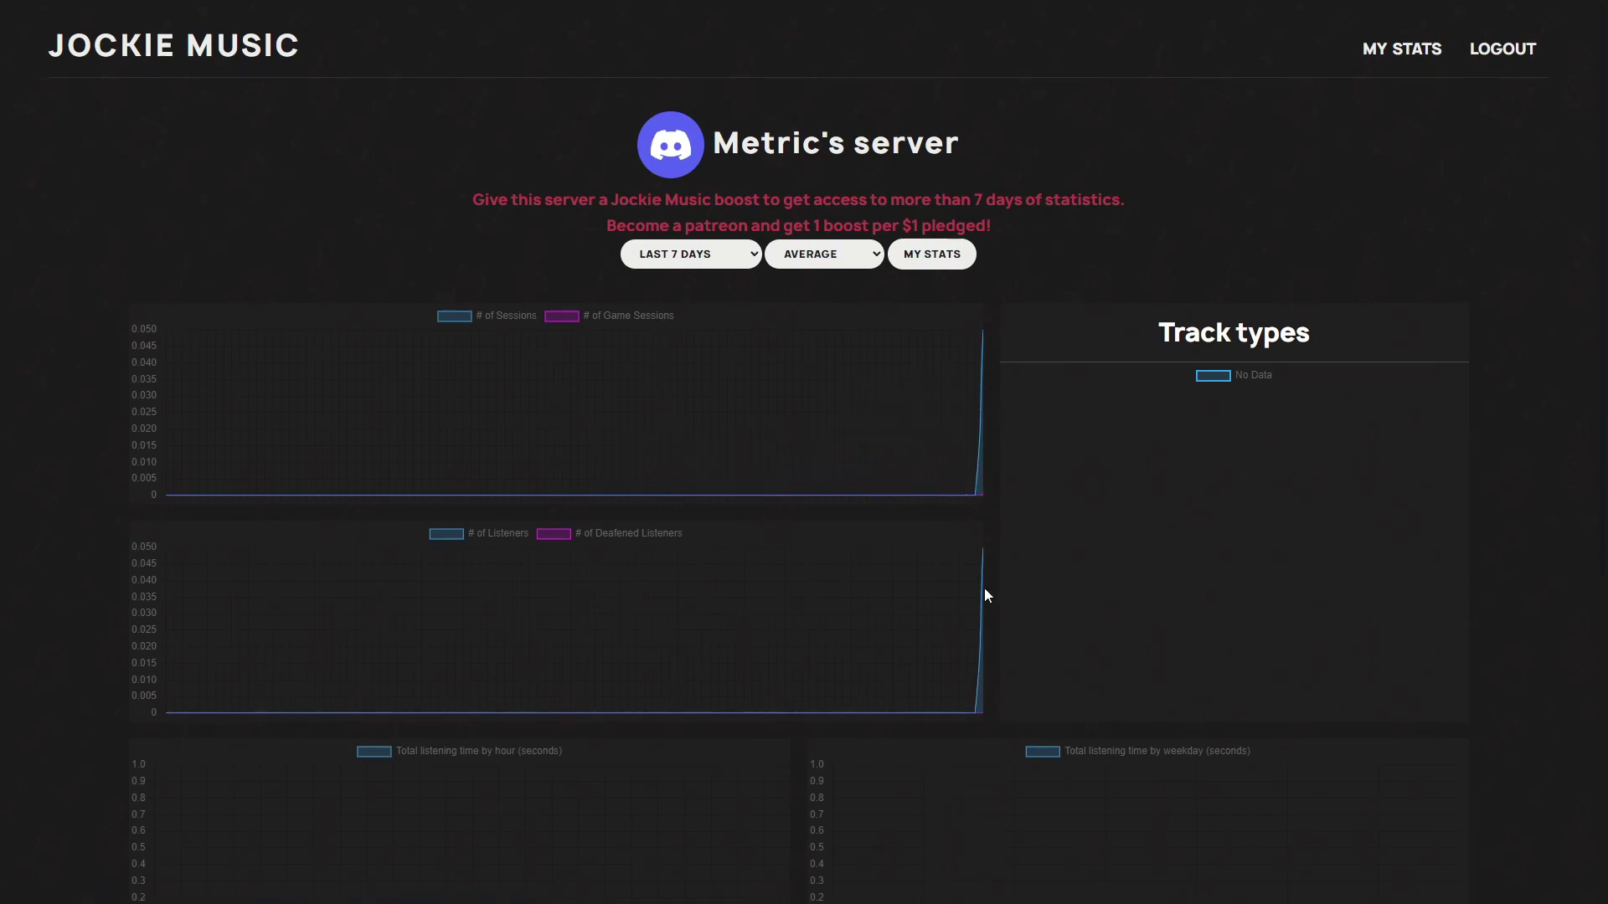
scroll(871, 546, "down", 5)
scroll(721, 507, "up", 5)
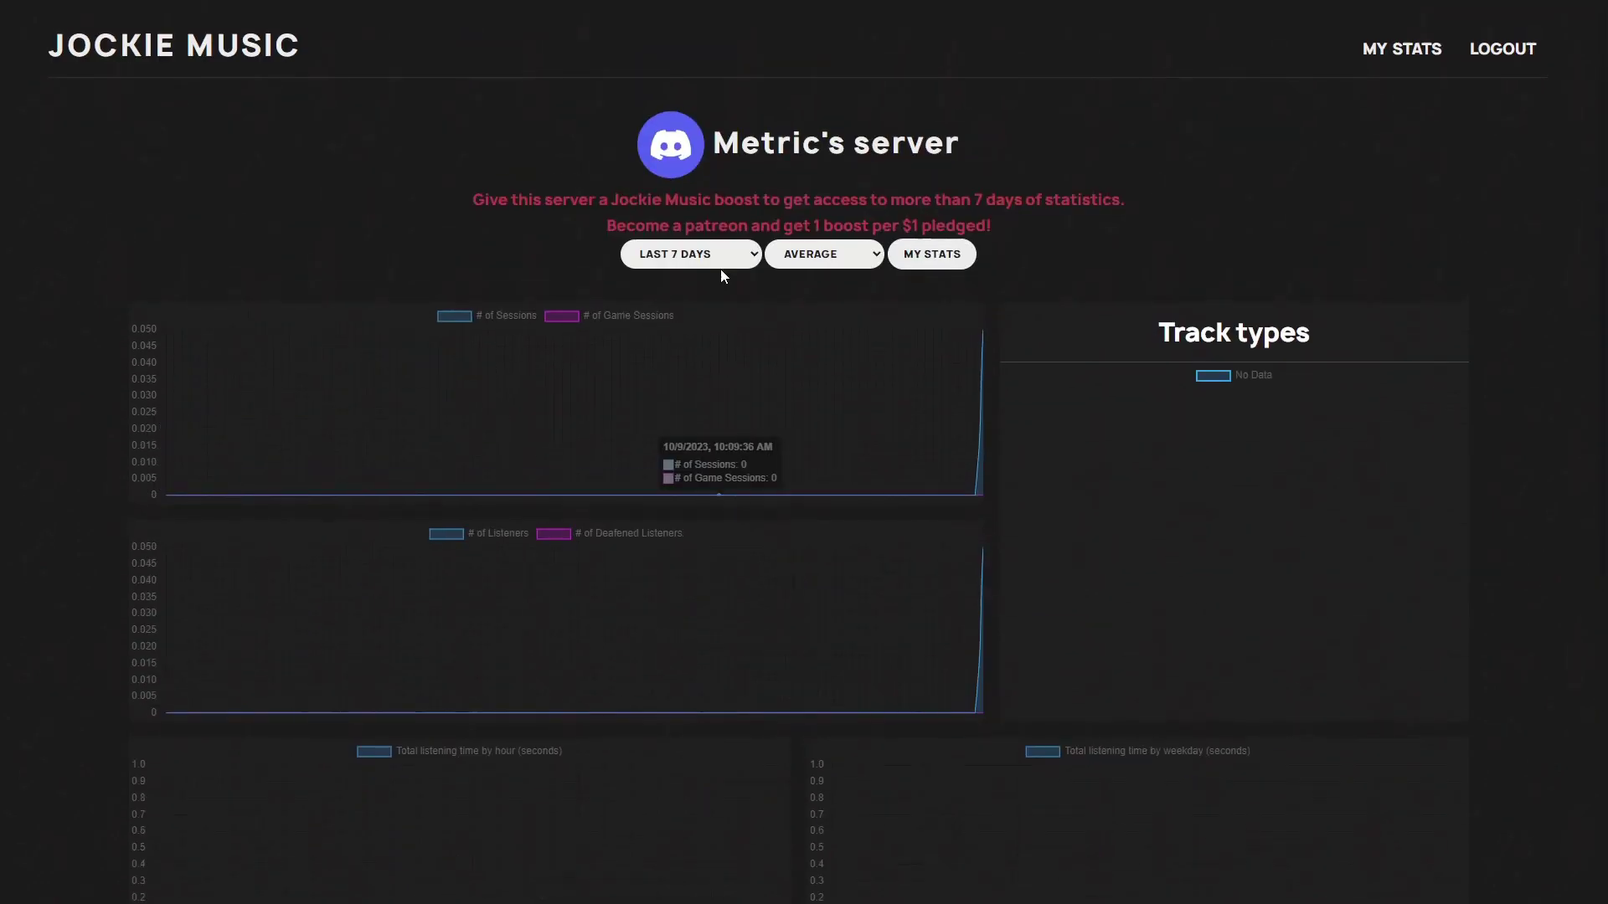
scroll(849, 404, "down", 5)
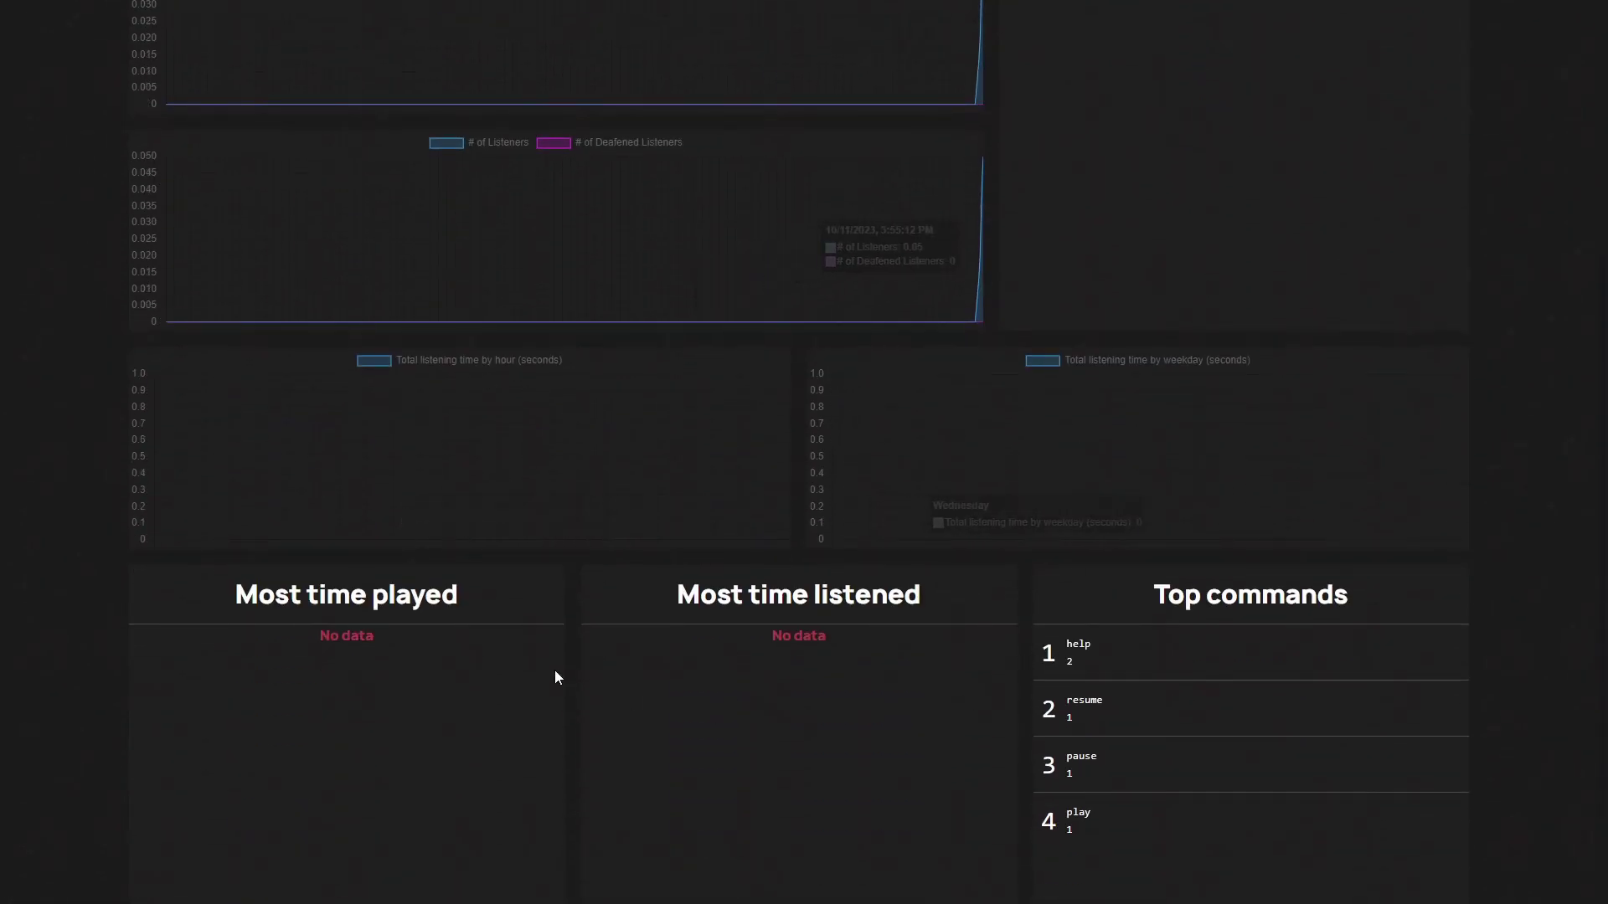
scroll(745, 505, "up", 5)
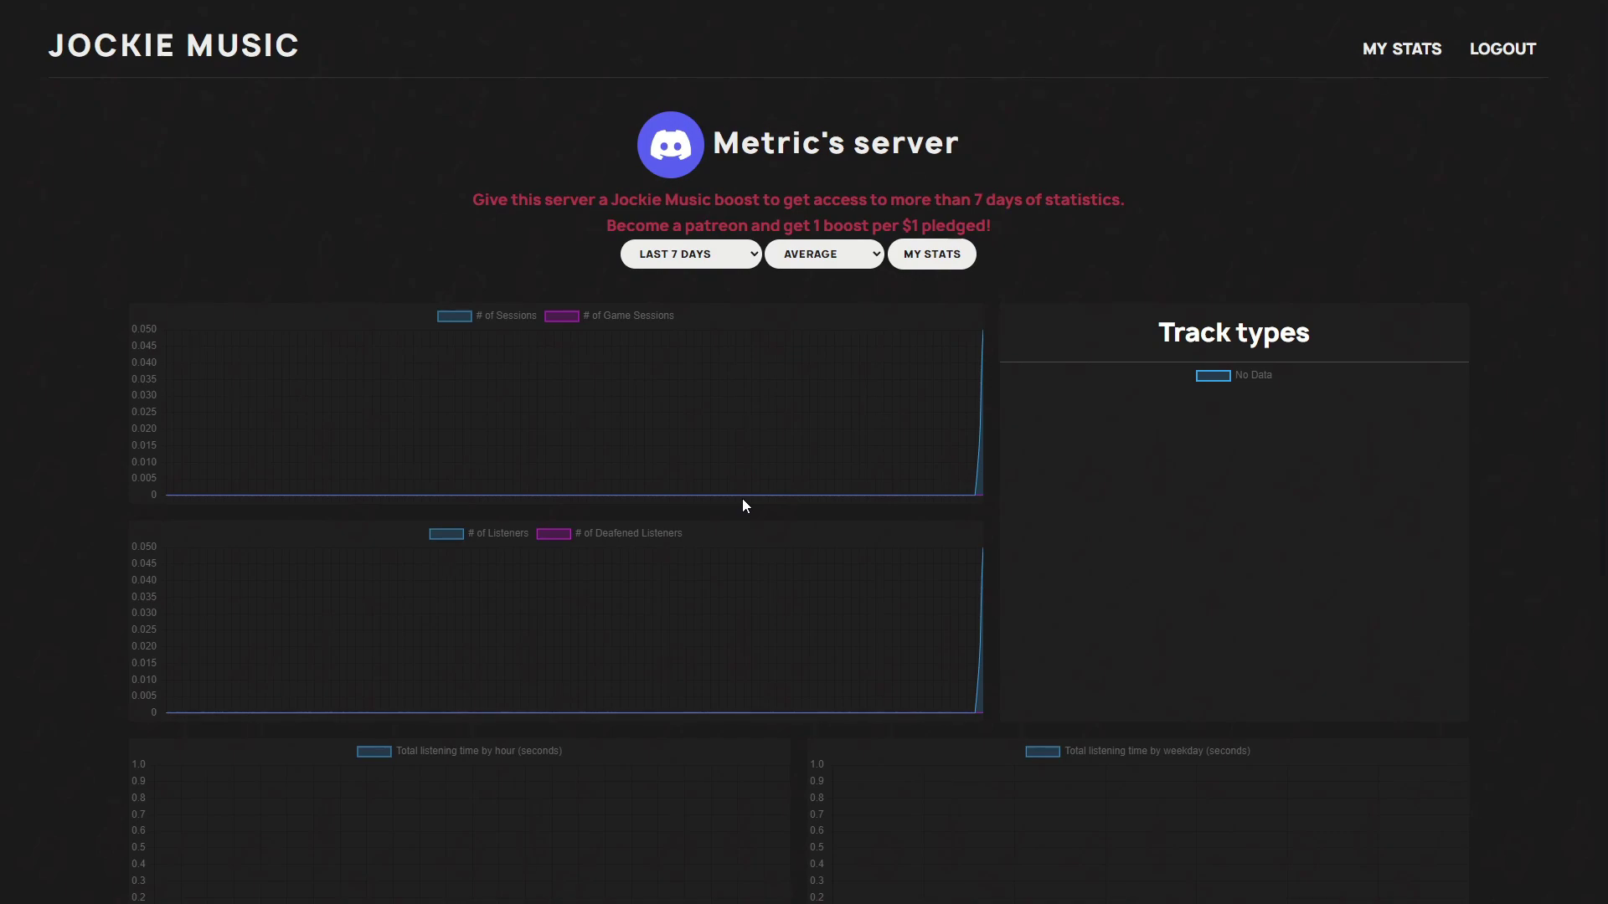
mouse_move(595, 451)
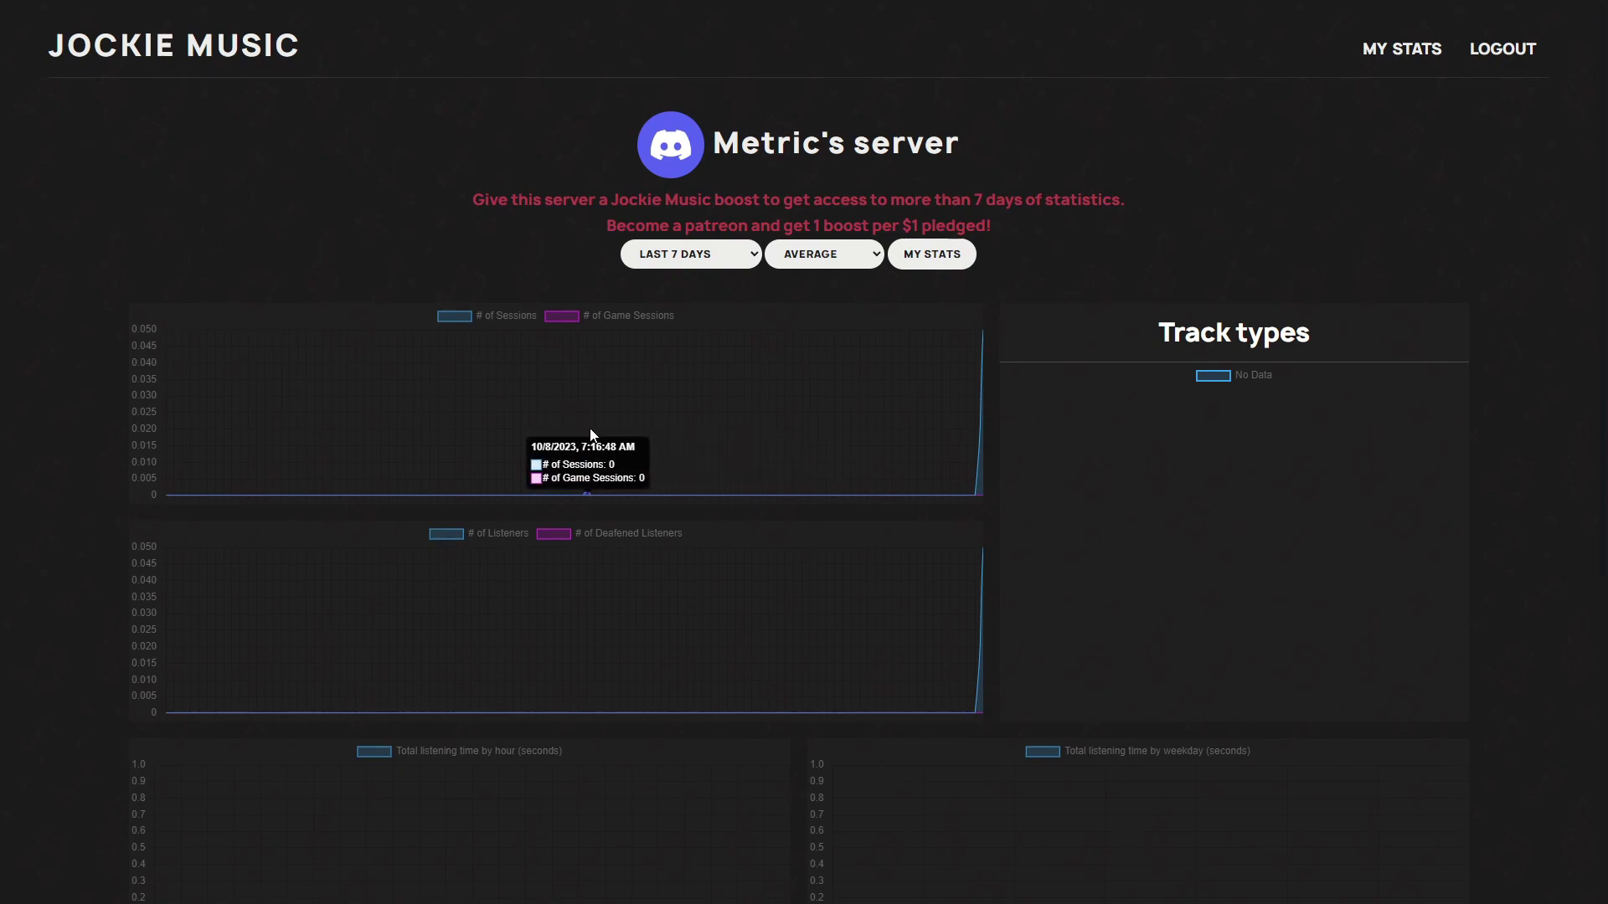